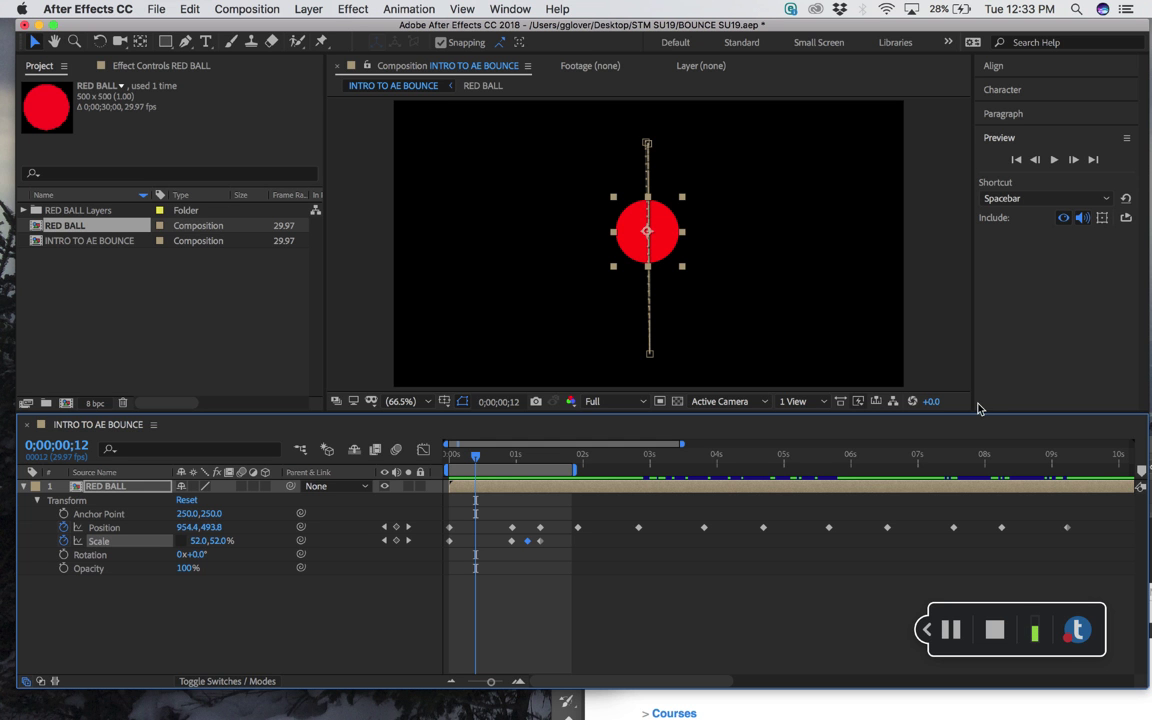
# Scrub through the ball's squash between 0;00;00;29 and 0;00;01;05, and return to the start of the composition
pyautogui.moveTo(486, 471); pyautogui.dragTo(514, 480)
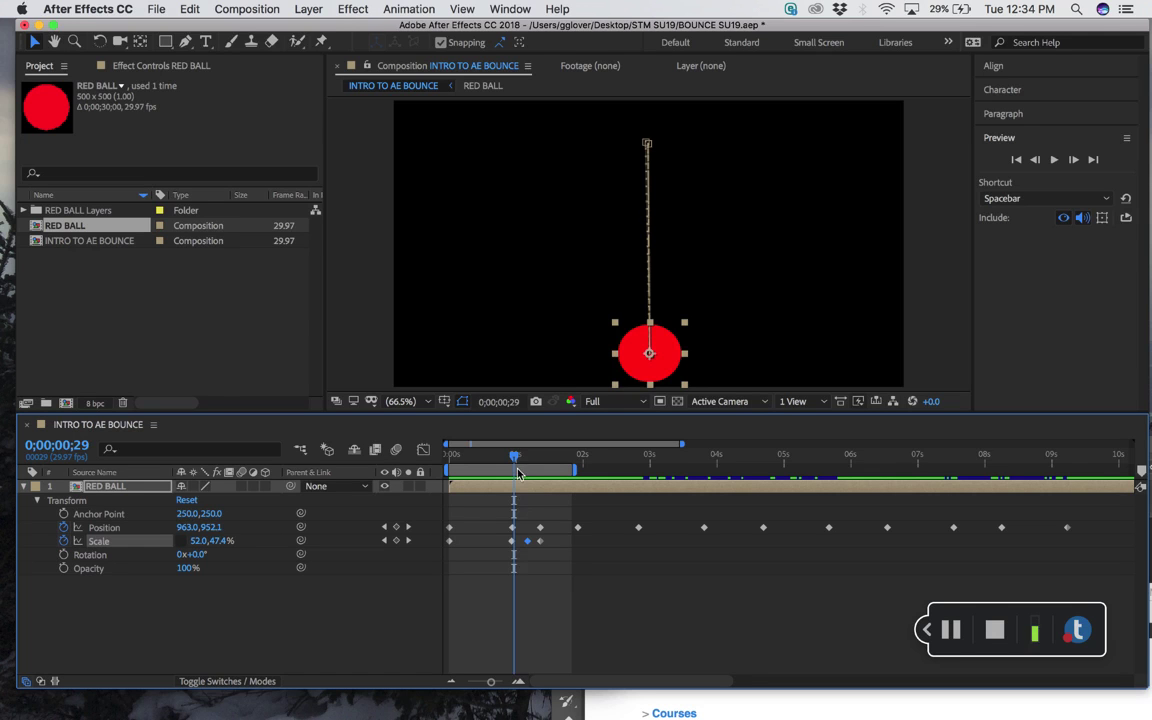
pyautogui.moveTo(521, 462); pyautogui.dragTo(529, 460)
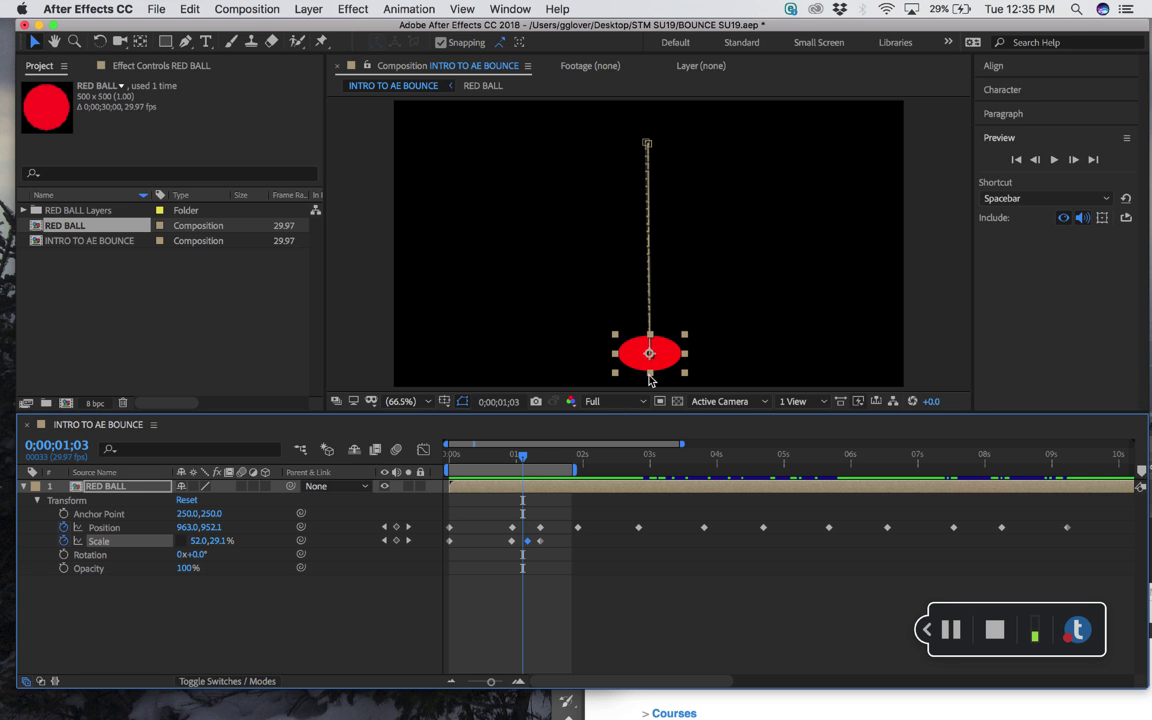
pyautogui.click(527, 456)
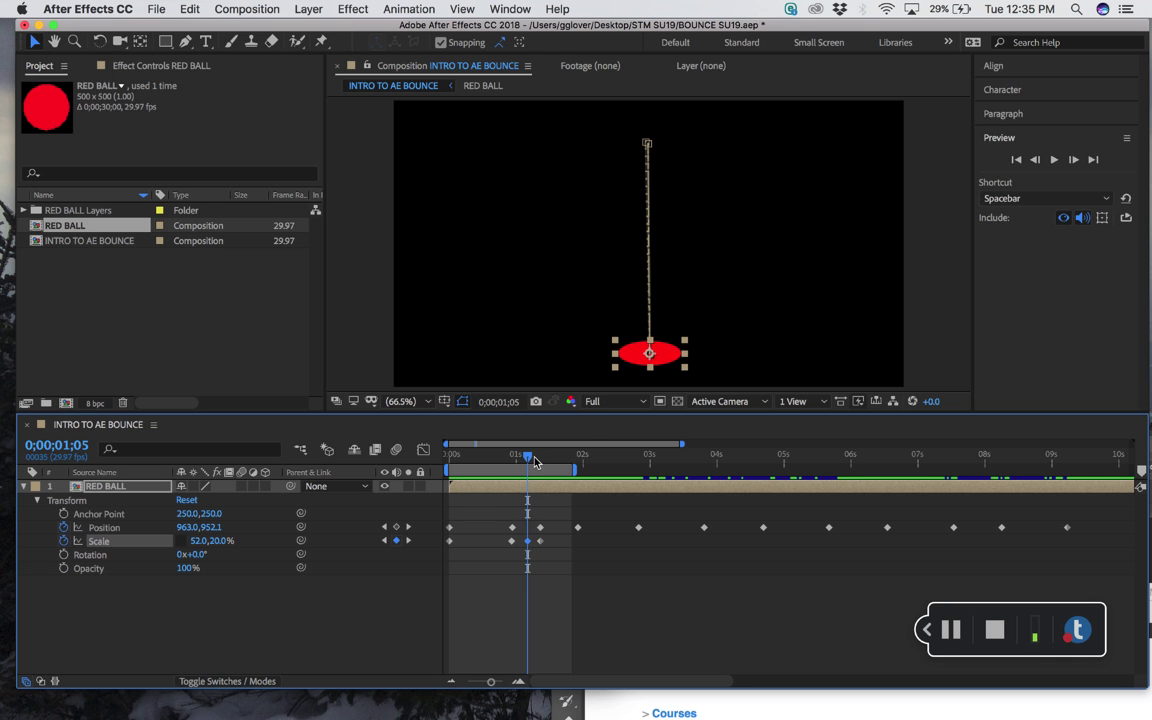
pyautogui.moveTo(527, 458); pyautogui.dragTo(450, 471)
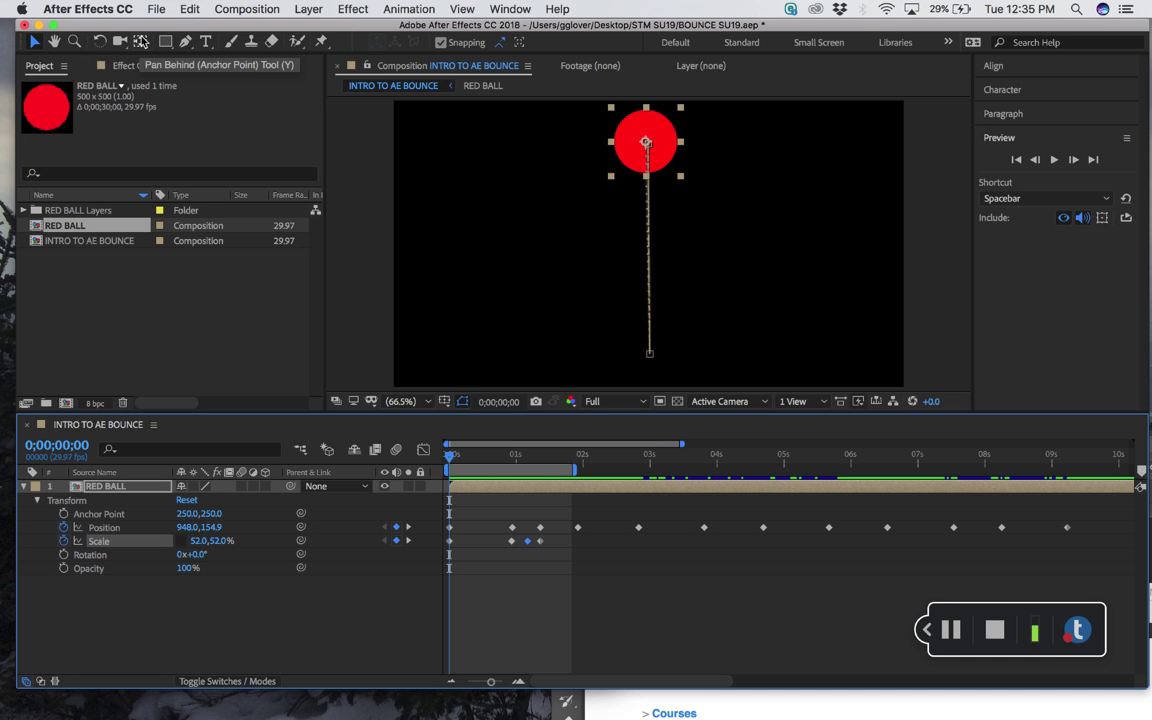
# Move the RED BALL layer's anchor point from the ball's centre to its bottom edge at 250.0,500.0 with the Pan Behind tool
pyautogui.click(143, 42)
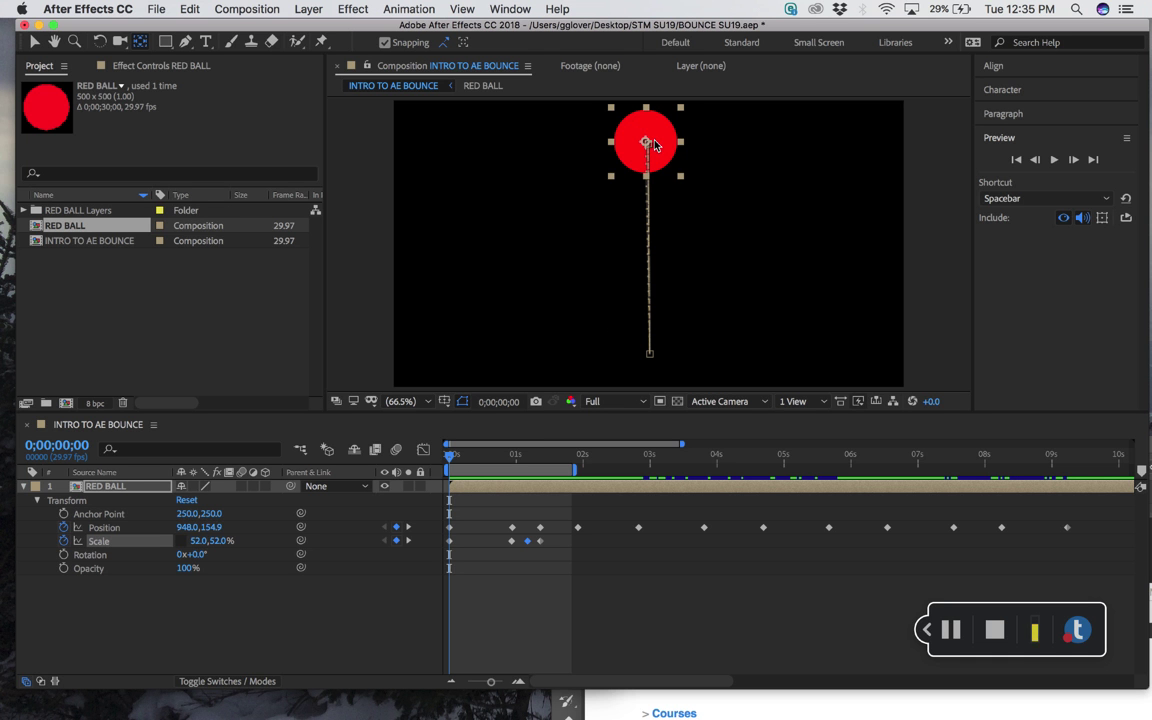
pyautogui.click(652, 143)
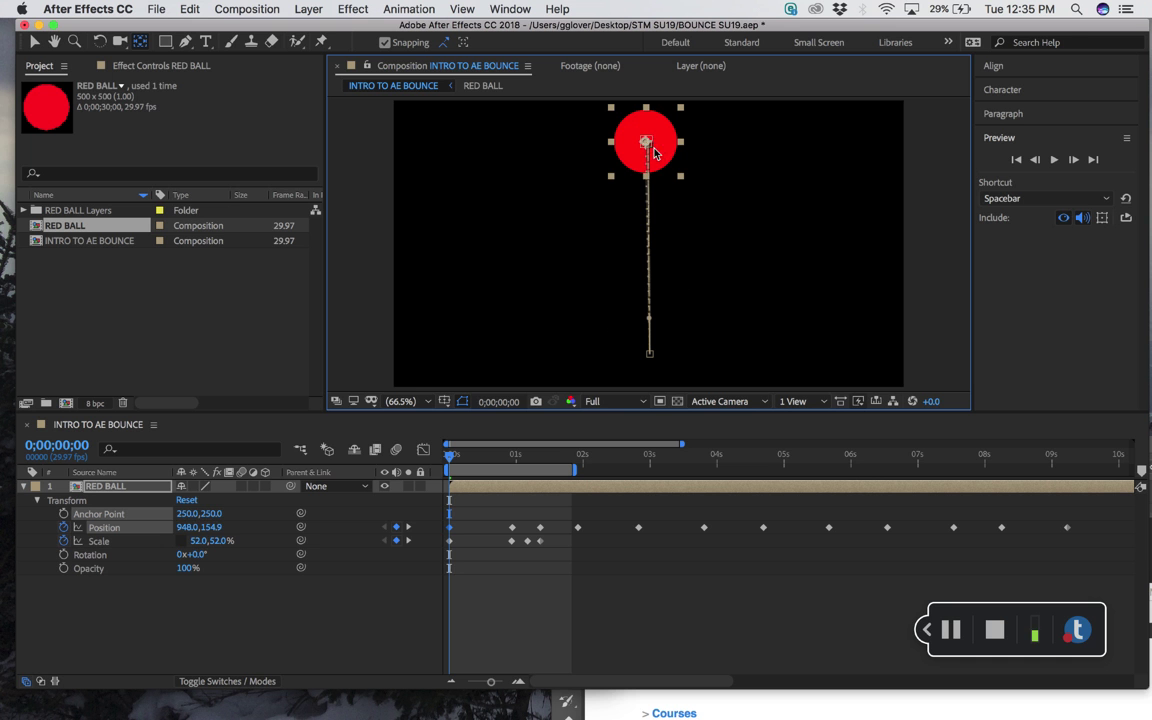
pyautogui.moveTo(655, 152)
pyautogui.mouseDown()
pyautogui.moveTo(612, 175)
pyautogui.moveTo(613, 142)
pyautogui.moveTo(610, 159)
pyautogui.moveTo(648, 173)
pyautogui.moveTo(612, 168)
pyautogui.moveTo(648, 176)
pyautogui.mouseUp()
pyautogui.click(36, 43)
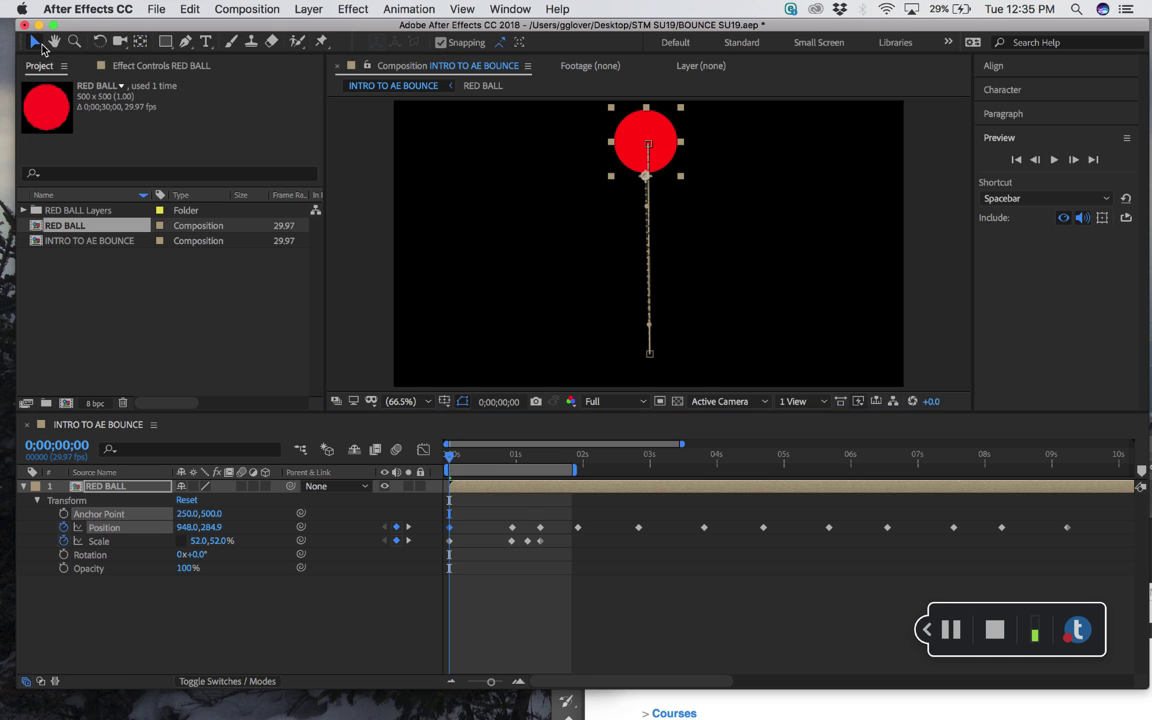
# Scrub from the first frame through the first impact to examine the squash, and stop at 0;00;00;28
pyautogui.click(455, 457)
pyautogui.moveTo(455, 457); pyautogui.dragTo(527, 472)
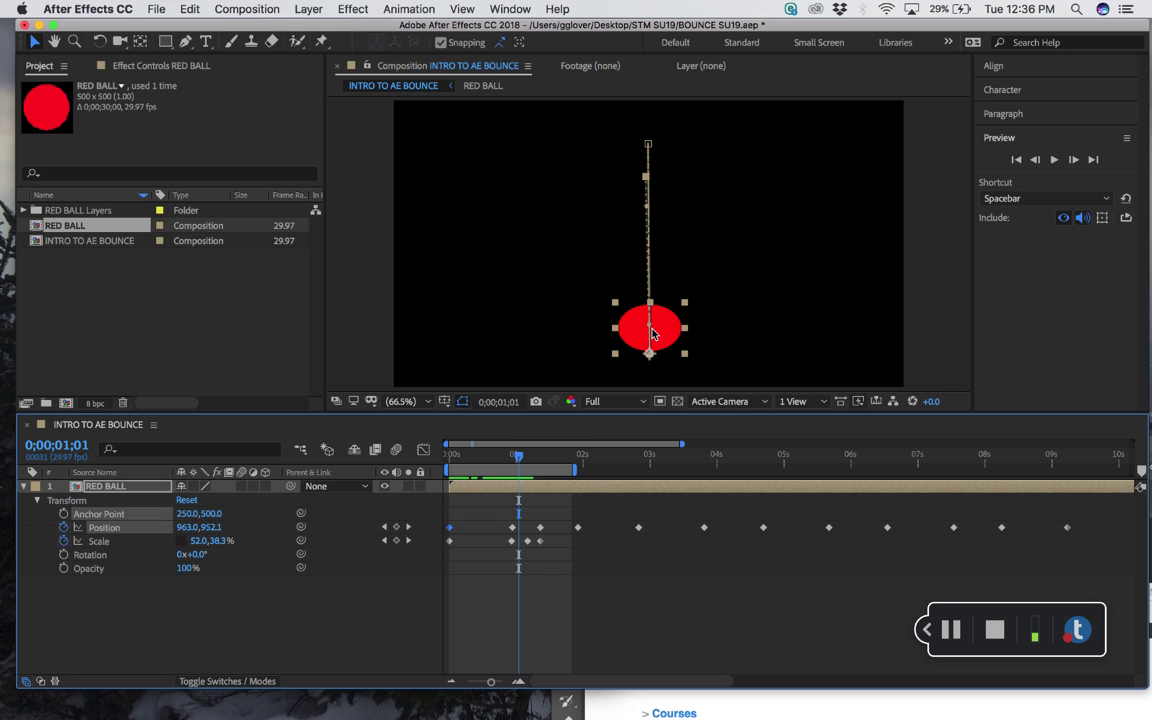
pyautogui.moveTo(520, 458)
pyautogui.mouseDown()
pyautogui.moveTo(452, 458)
pyautogui.moveTo(520, 462)
pyautogui.moveTo(461, 465)
pyautogui.moveTo(470, 471)
pyautogui.moveTo(455, 466)
pyautogui.moveTo(545, 464)
pyautogui.moveTo(511, 467)
pyautogui.mouseUp()
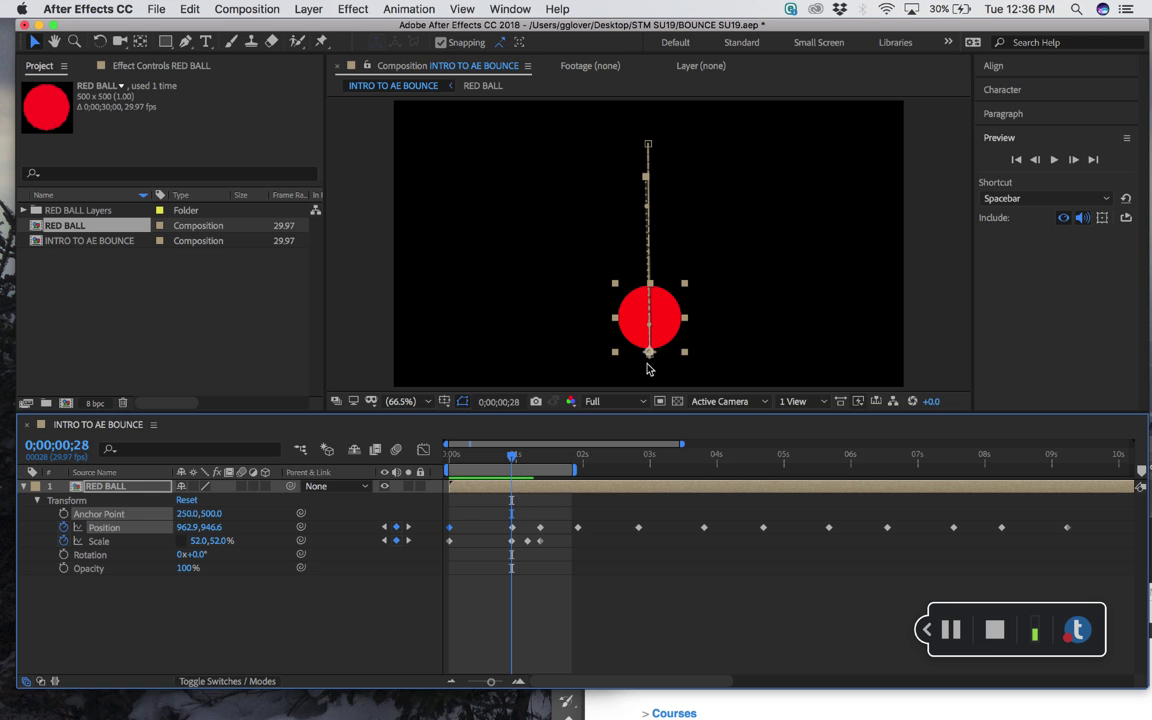
# Try to reposition the ball at its 0;00;00;28 Position keyframe and check the resulting motion
pyautogui.moveTo(648, 345); pyautogui.dragTo(642, 345)
pyautogui.click(513, 463)
pyautogui.press('space')
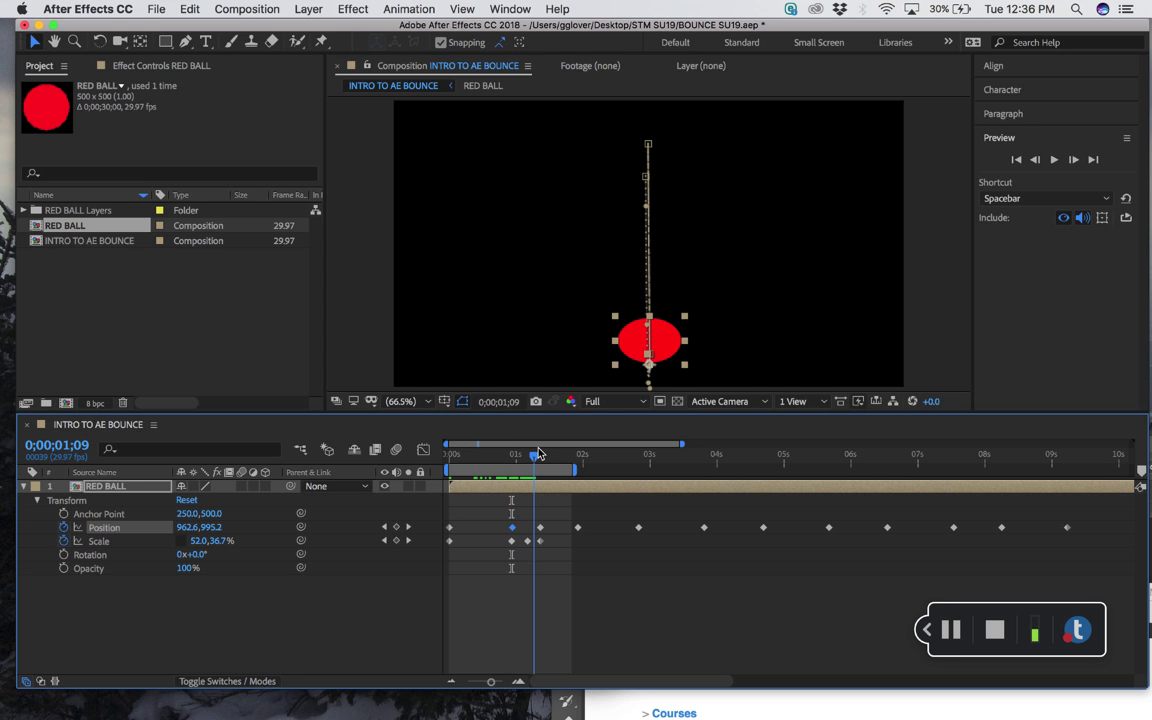
pyautogui.press('space')
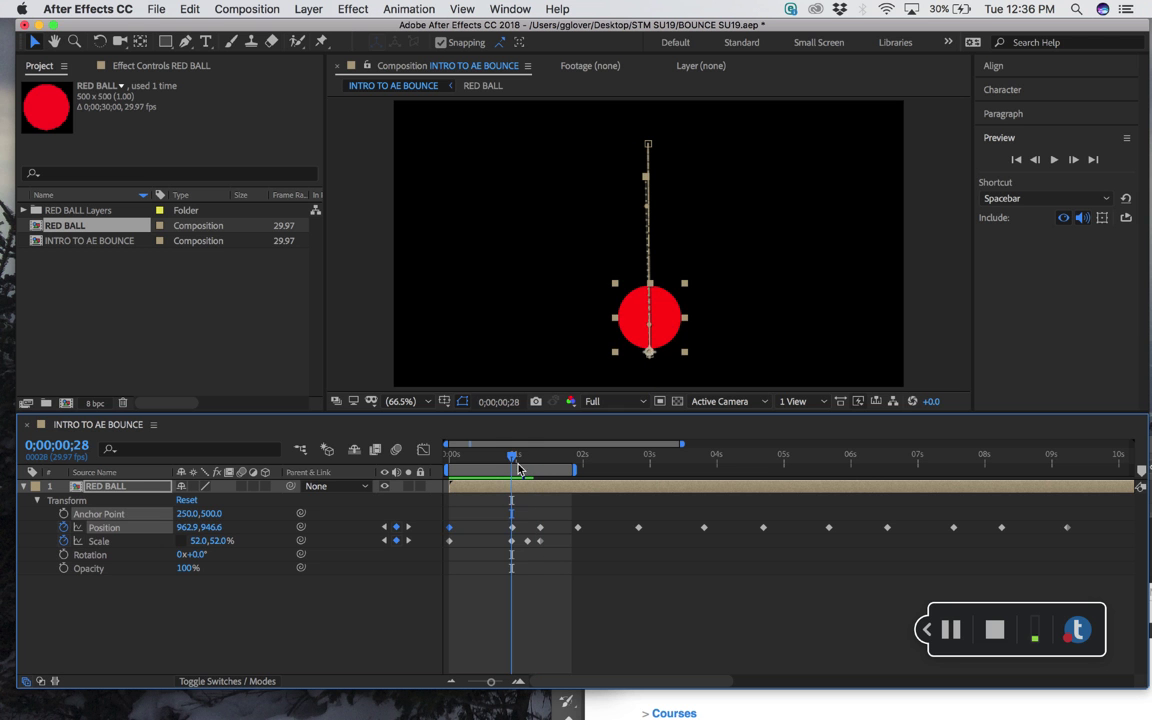
# Preview the bounce and return the playhead to the first frame
pyautogui.moveTo(512, 455); pyautogui.dragTo(482, 458)
pyautogui.press('space')
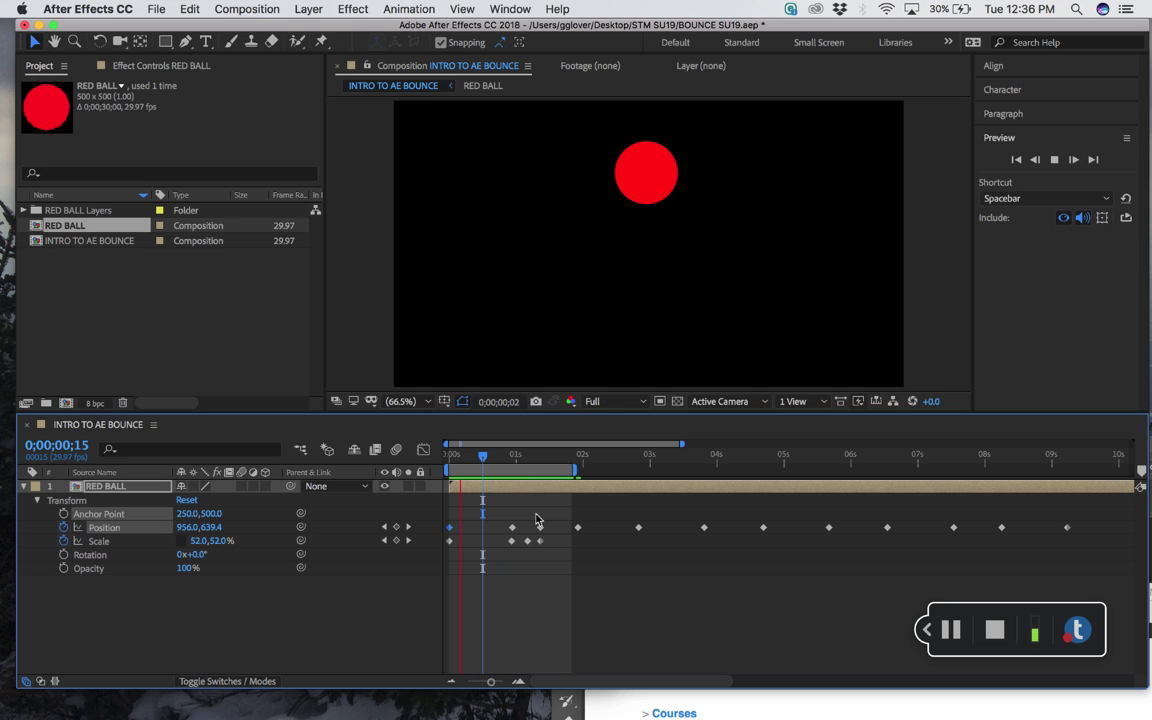
pyautogui.press('space')
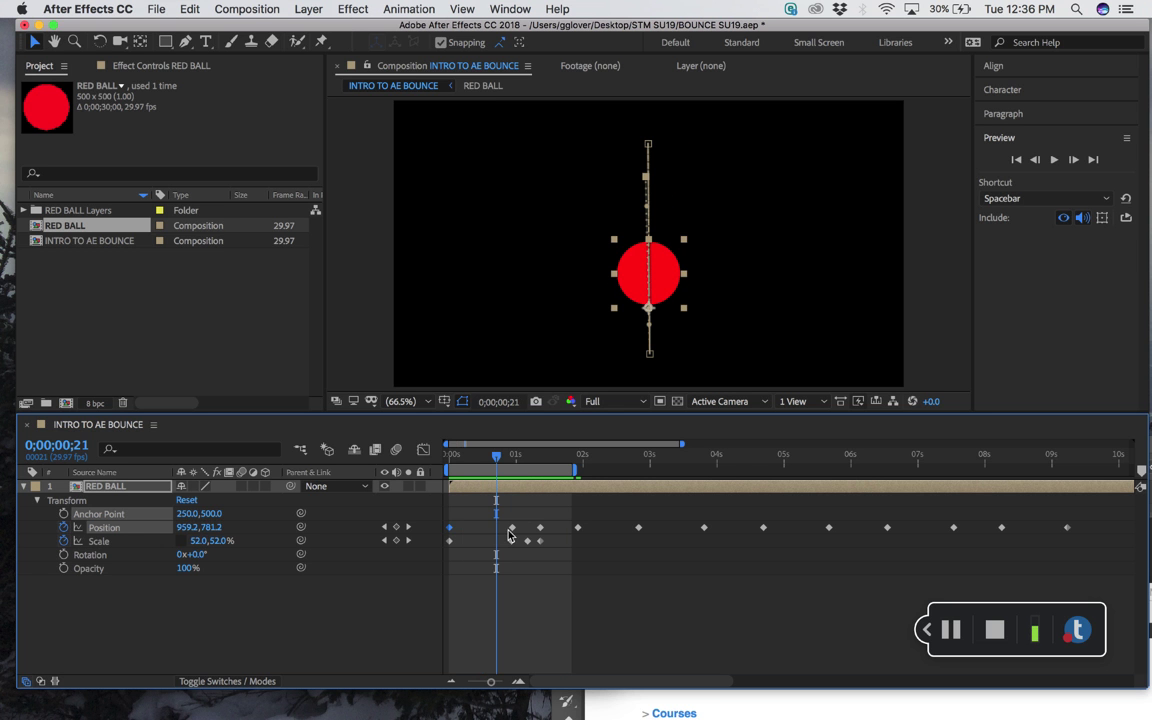
pyautogui.moveTo(497, 461); pyautogui.dragTo(450, 460)
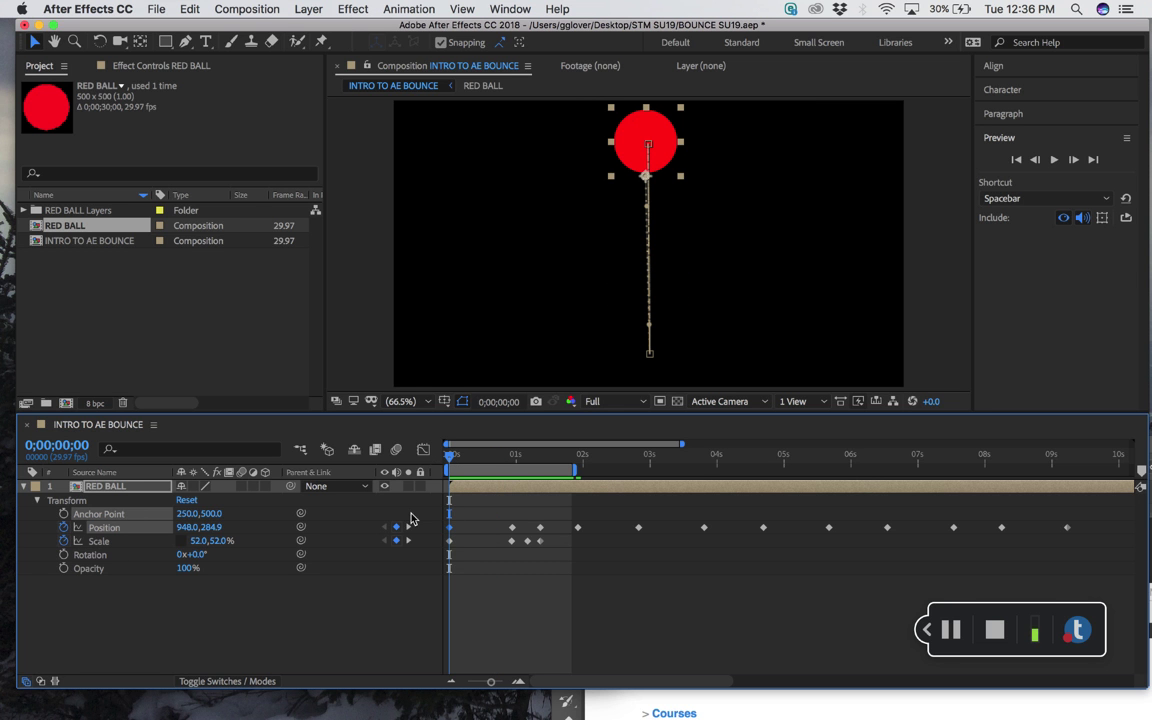
# Step through the Position and Scale keyframes of the first bounce from 0;00;00;00 to 0;00;01;28 to compare their timing
pyautogui.moveTo(455, 531)
pyautogui.click(408, 527)
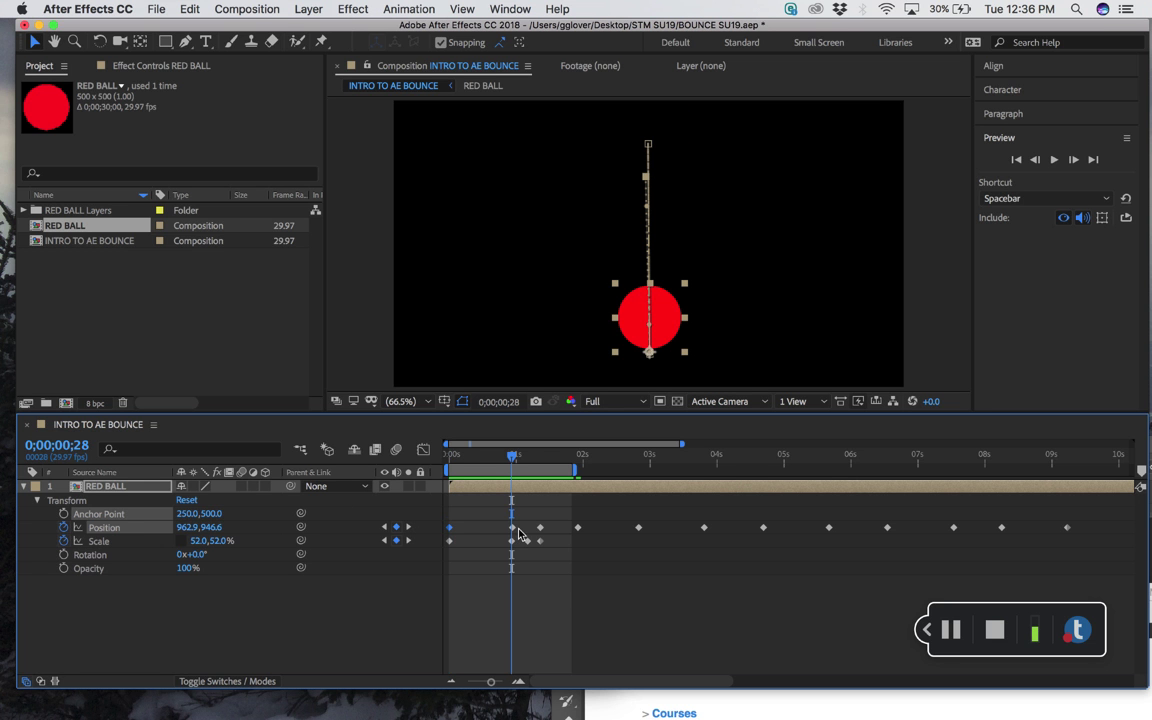
pyautogui.moveTo(456, 529)
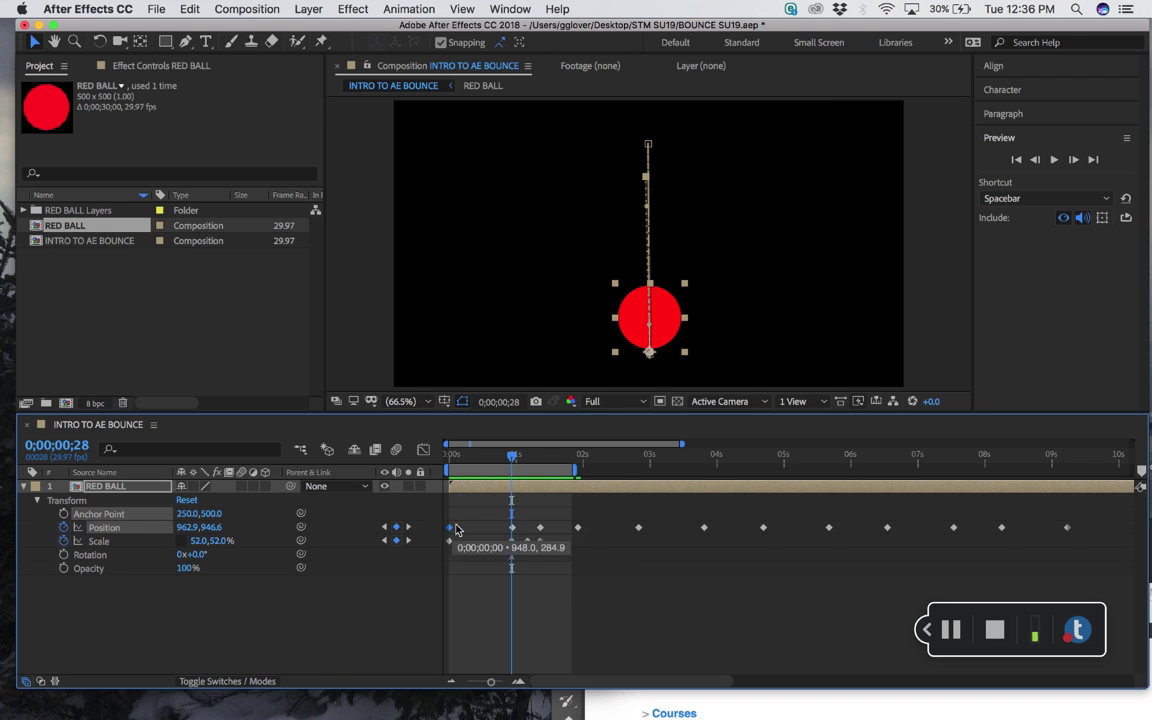
pyautogui.moveTo(536, 544)
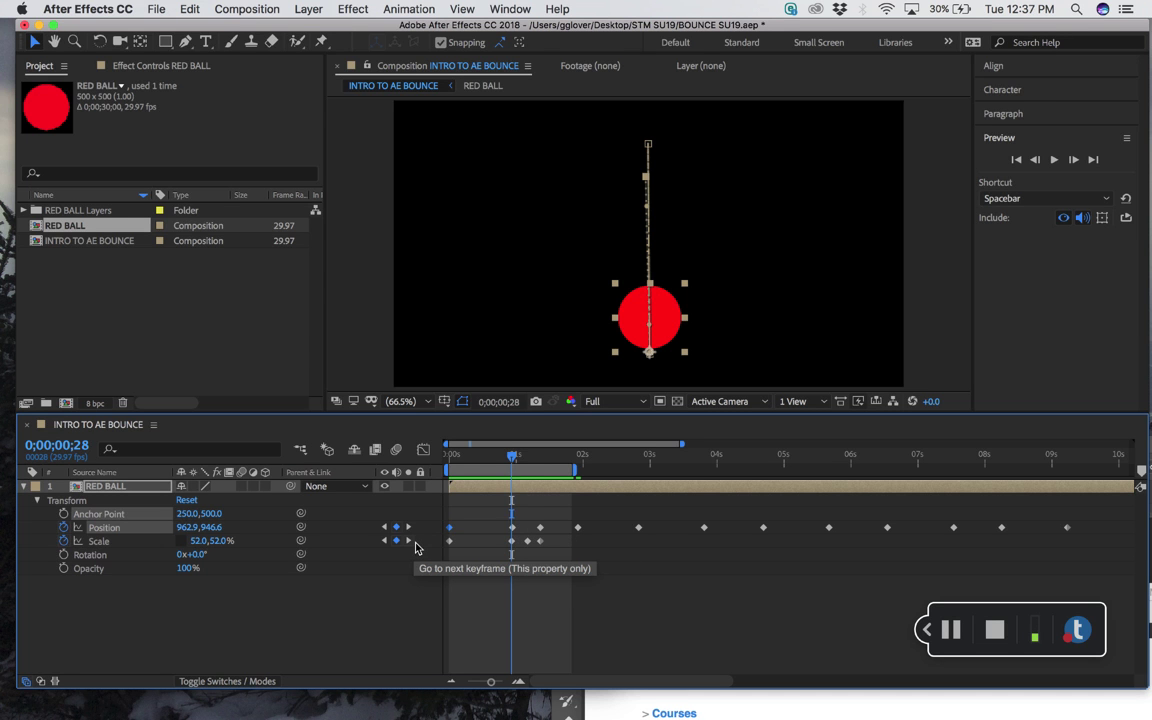
pyautogui.click(415, 544)
pyautogui.click(536, 546)
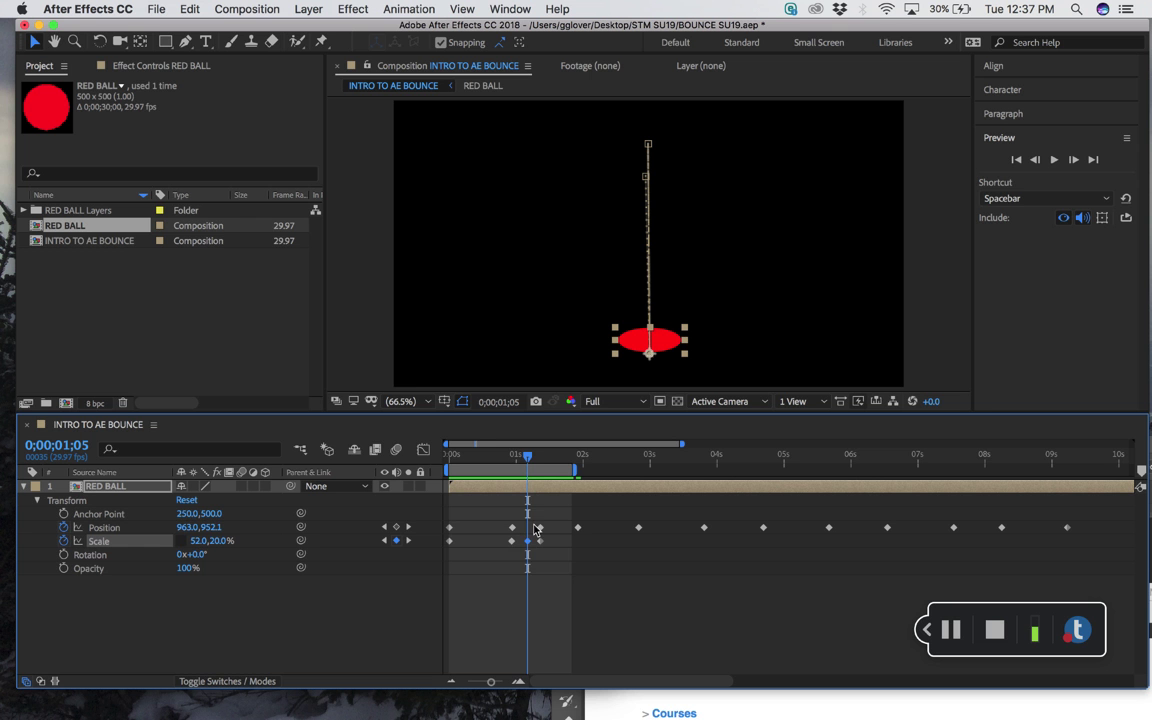
pyautogui.click(407, 527)
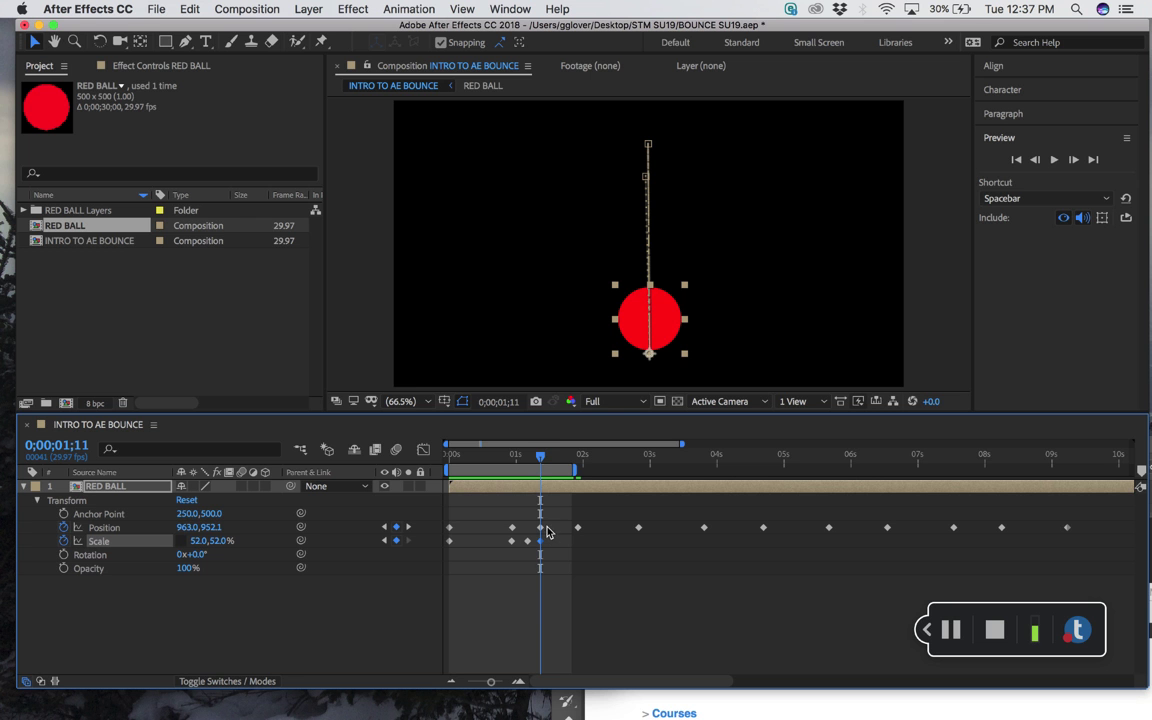
pyautogui.moveTo(550, 459); pyautogui.dragTo(552, 459)
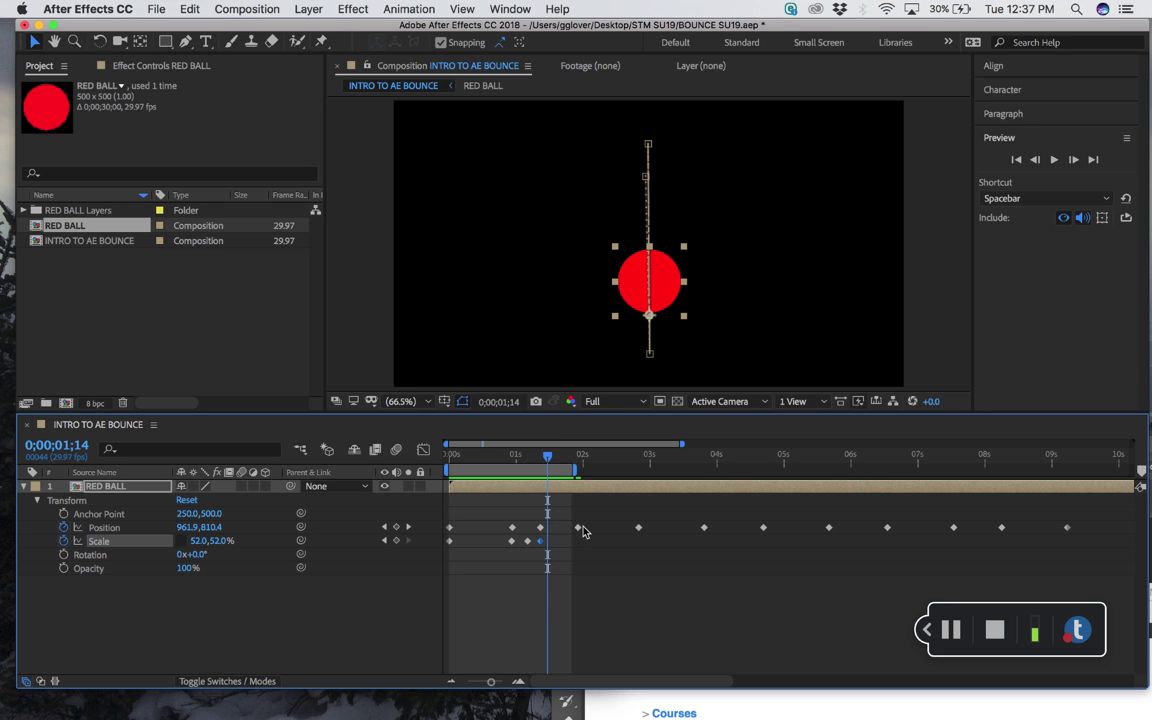
pyautogui.press('k')
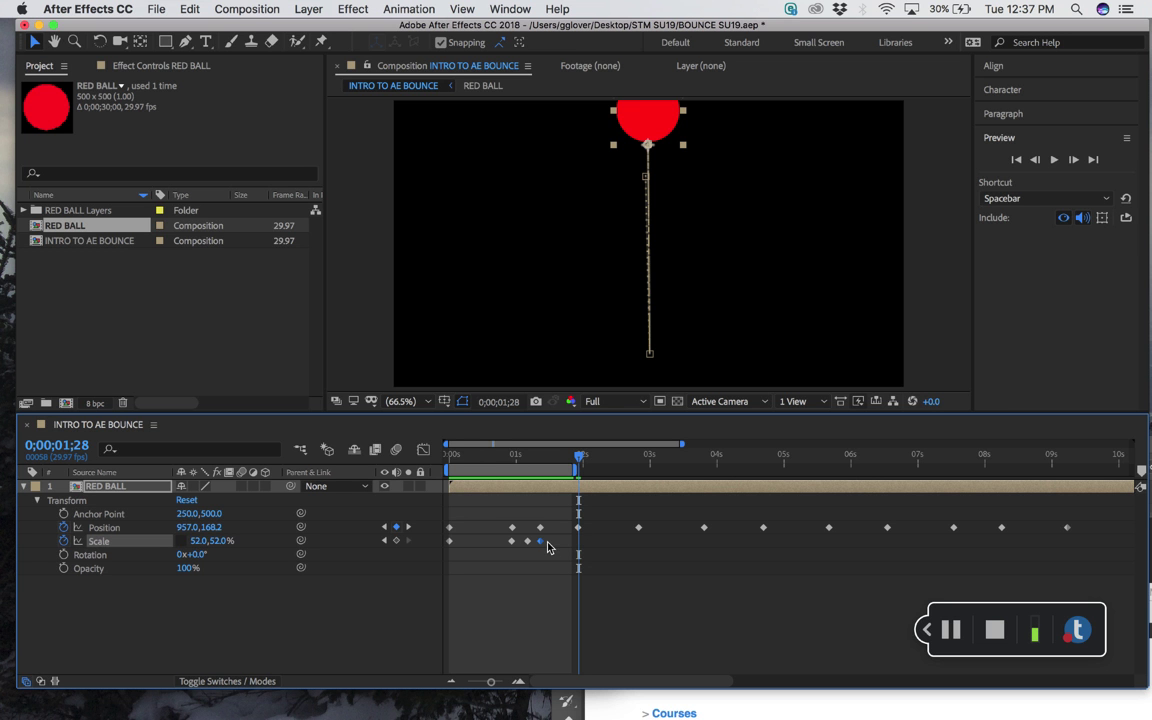
pyautogui.moveTo(547, 546)
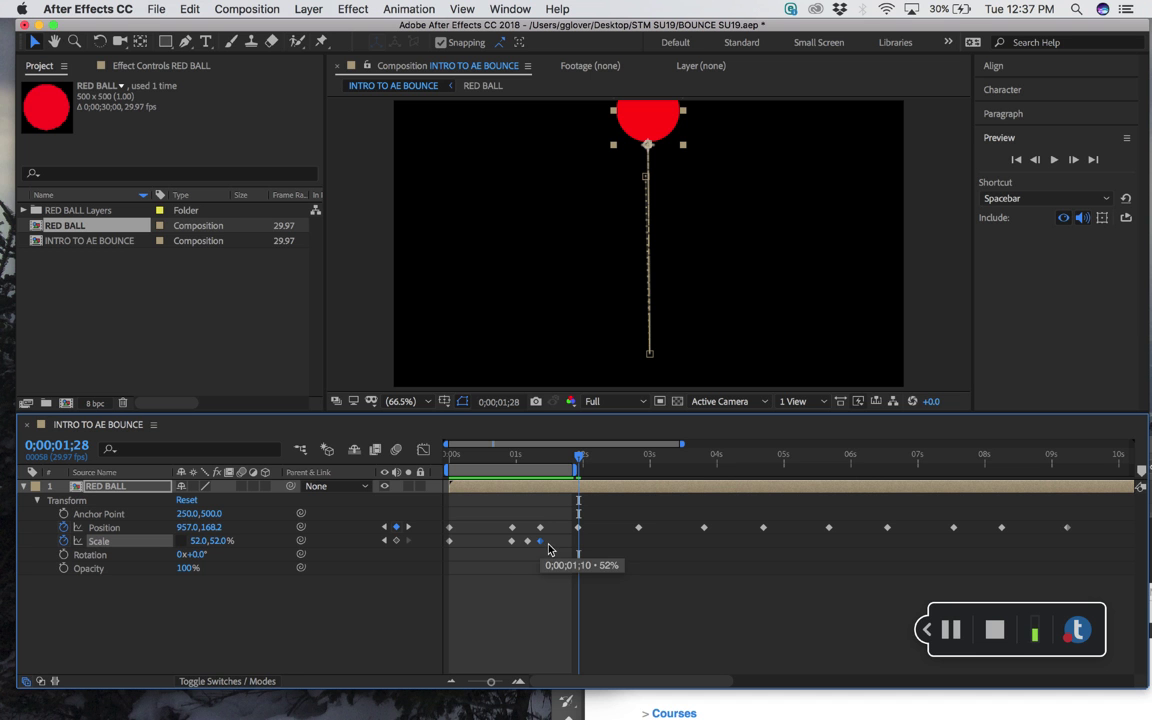
pyautogui.click(528, 541)
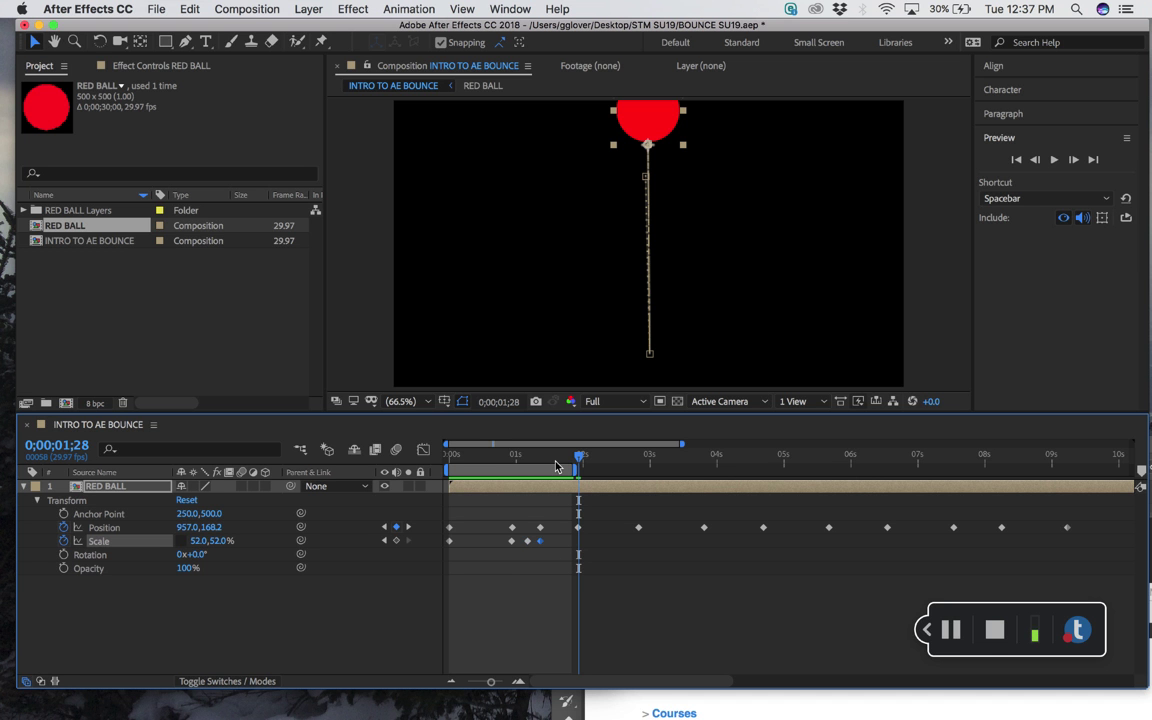
# Play the bounce from the first frame to review the complete squash cycle
pyautogui.moveTo(557, 466); pyautogui.dragTo(446, 470)
pyautogui.press('space')
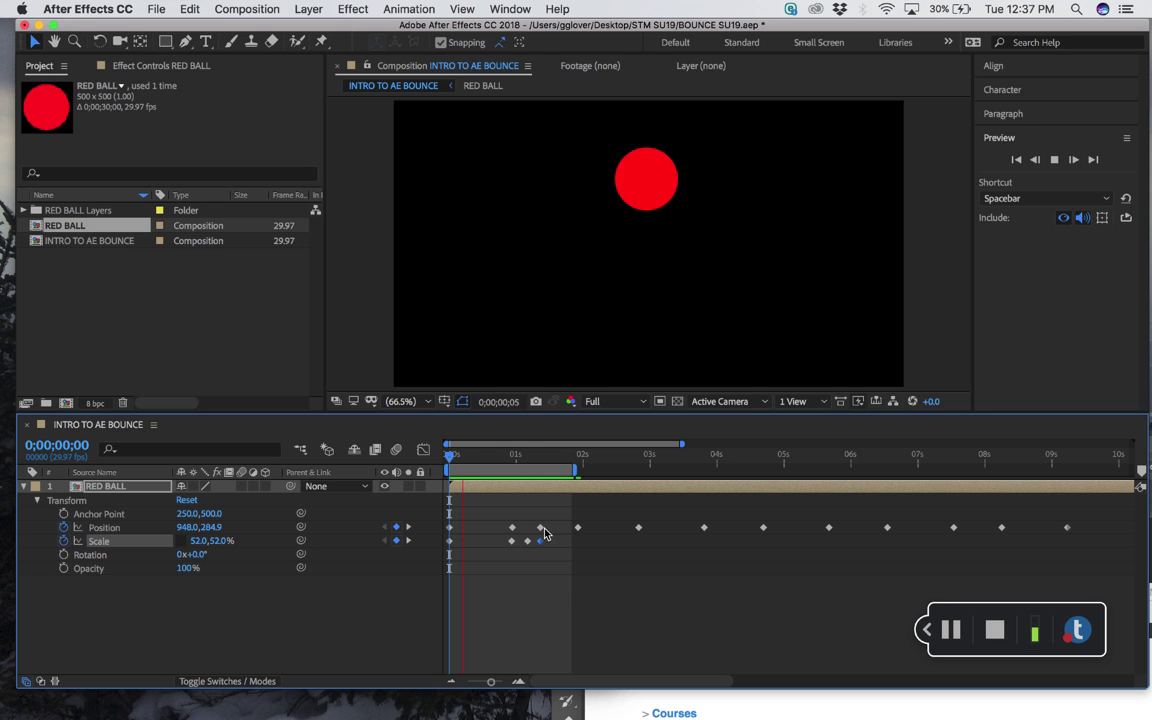
pyautogui.press('space')
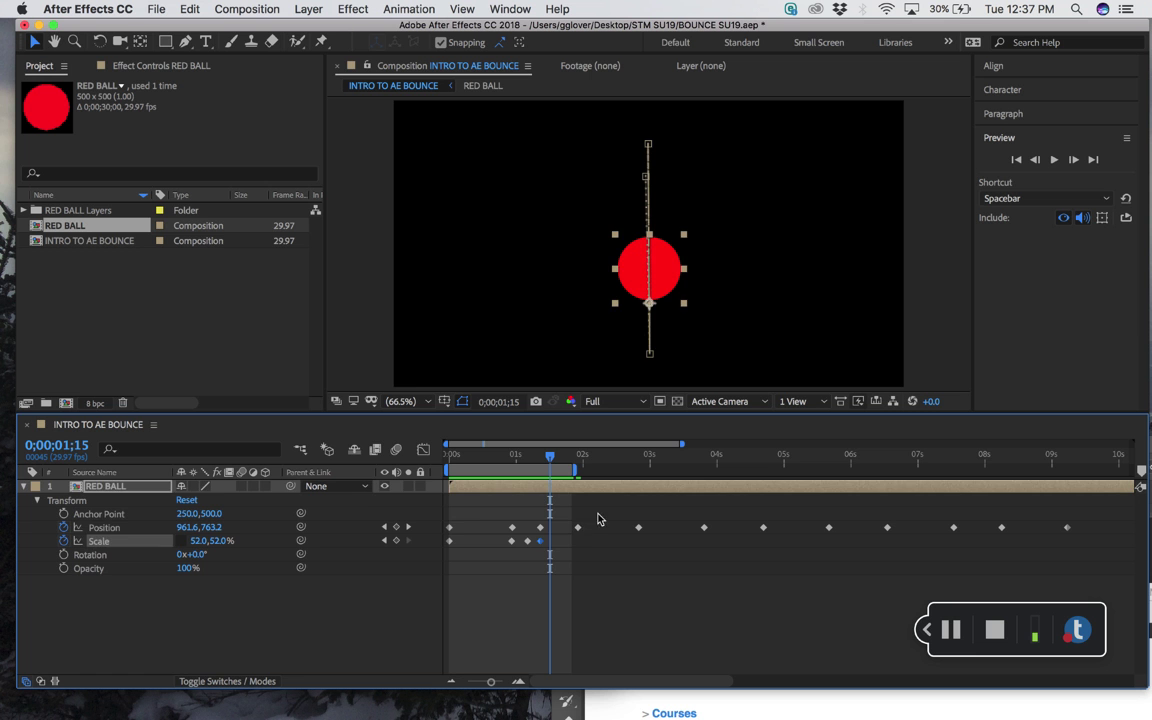
# Delete all of RED BALL's Position keyframes after the one at 0;00;01;28
pyautogui.moveTo(598, 519); pyautogui.dragTo(442, 560)
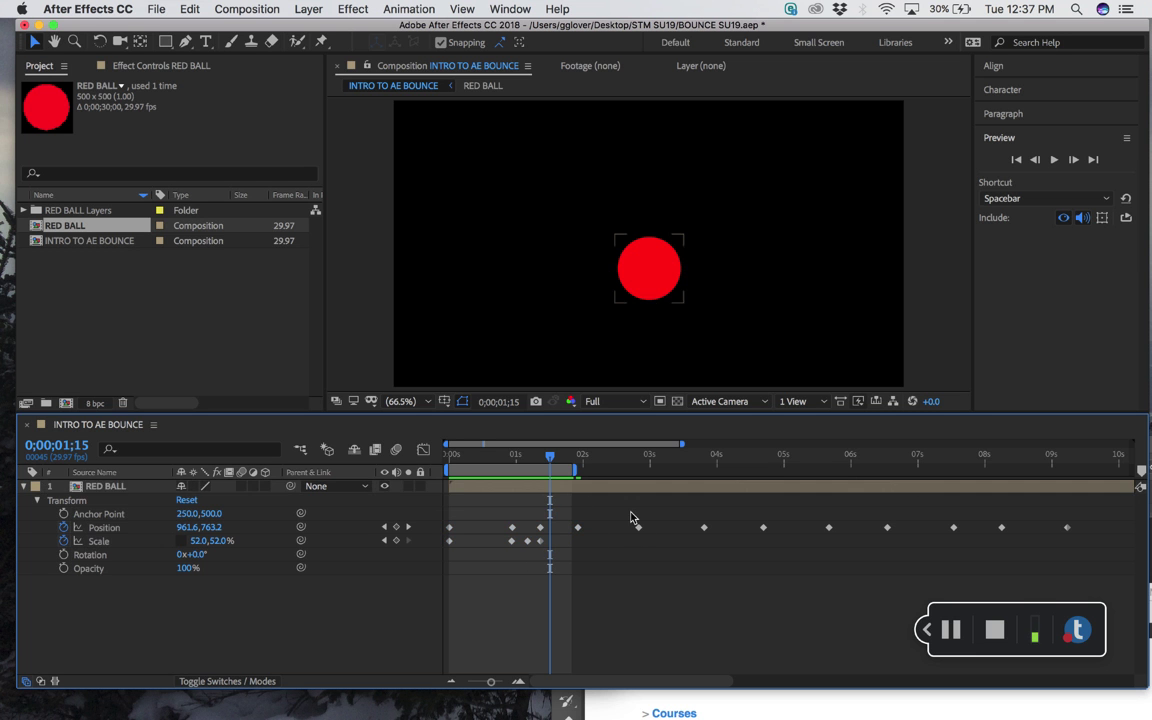
pyautogui.moveTo(624, 513); pyautogui.dragTo(1138, 567)
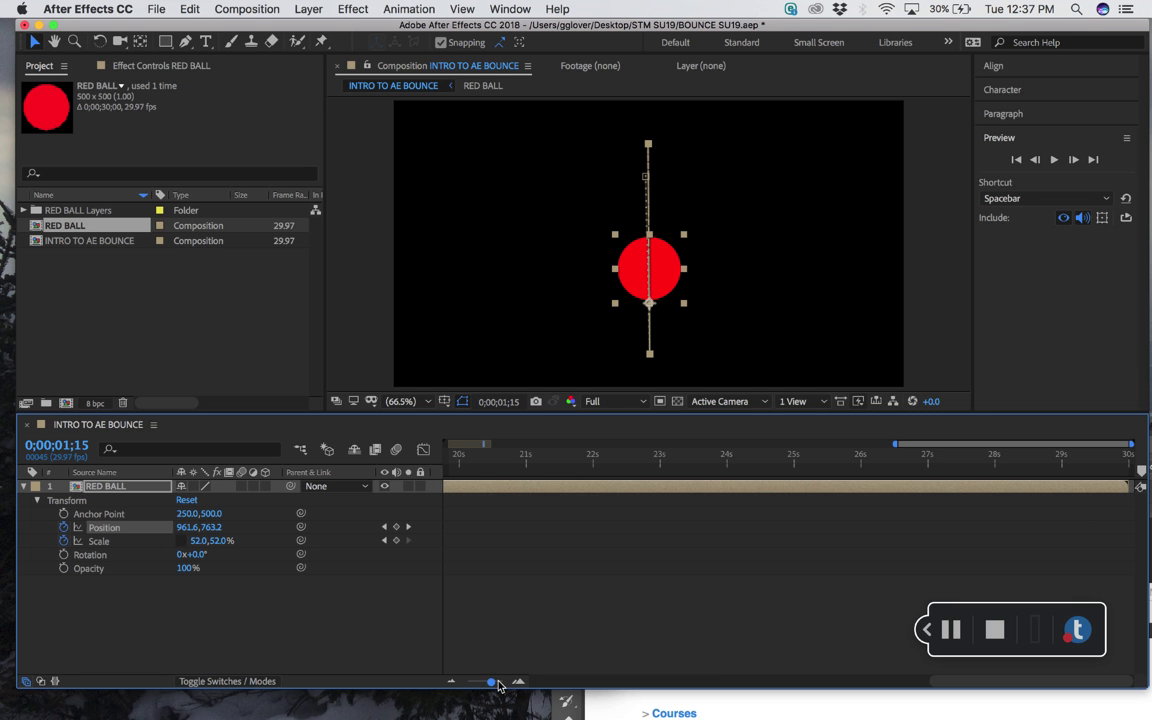
pyautogui.press('d')
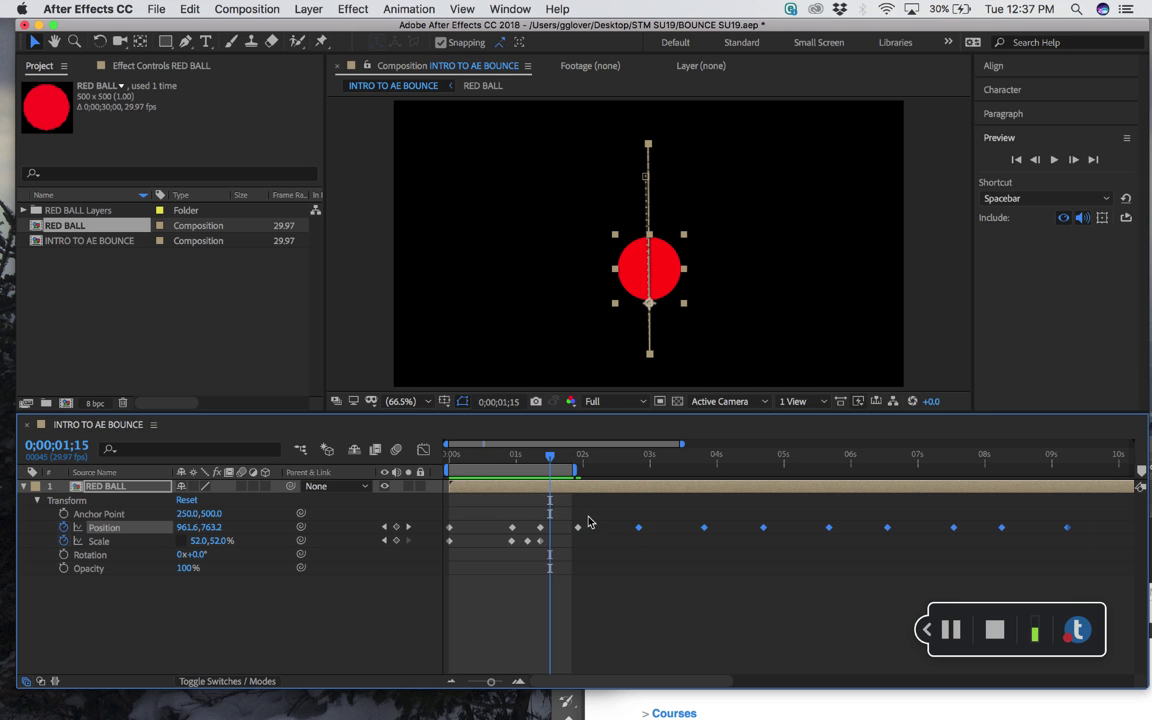
pyautogui.press('Delete')
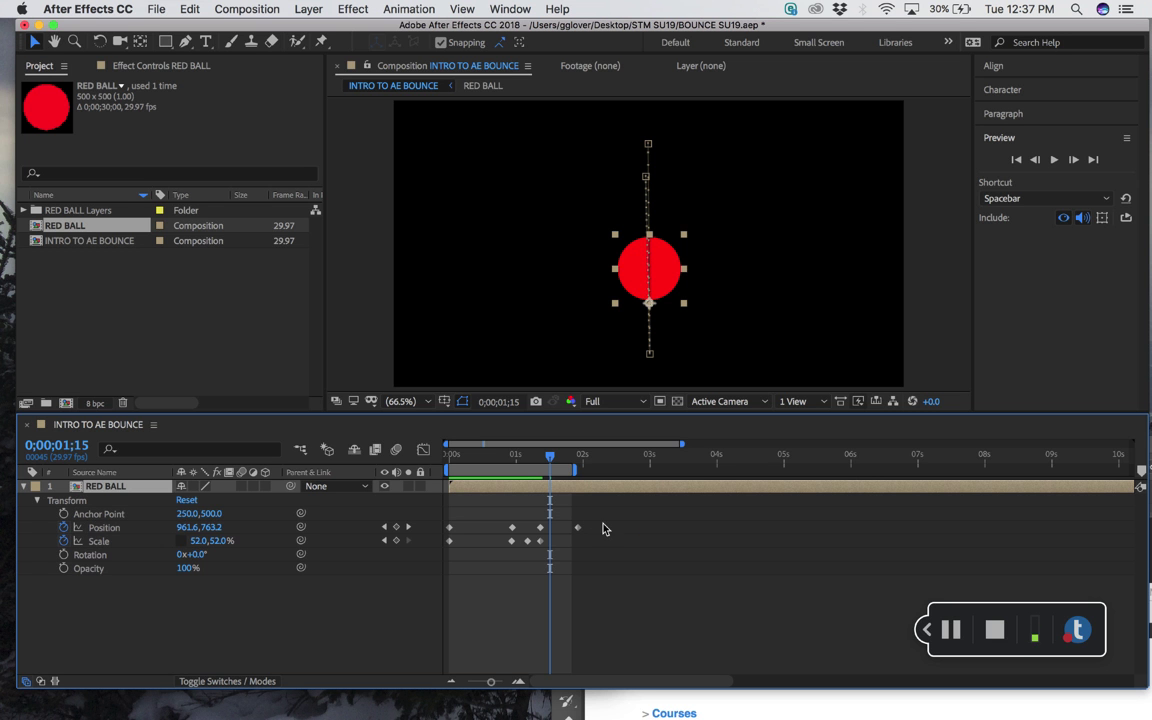
# Extend the work area past 6 seconds and paste a copy of the Position and Scale keyframes, except the first pair, just before 3 seconds
pyautogui.moveTo(558, 458); pyautogui.dragTo(875, 477)
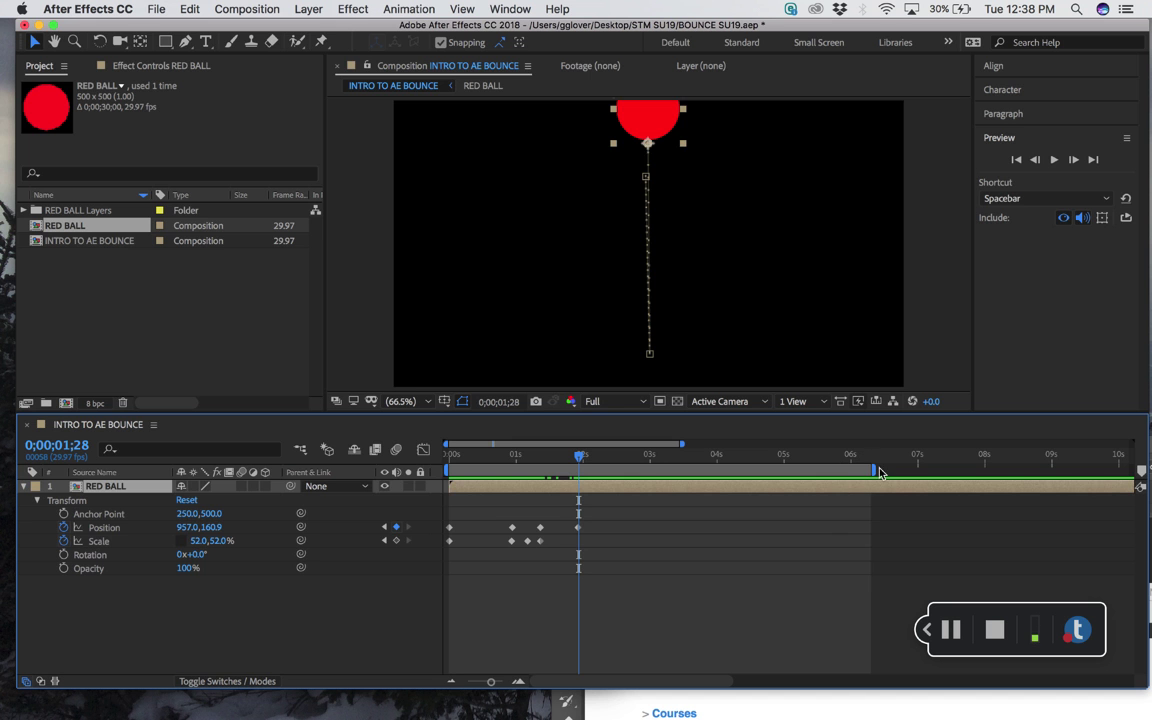
pyautogui.click(583, 545)
pyautogui.moveTo(502, 510); pyautogui.dragTo(592, 560)
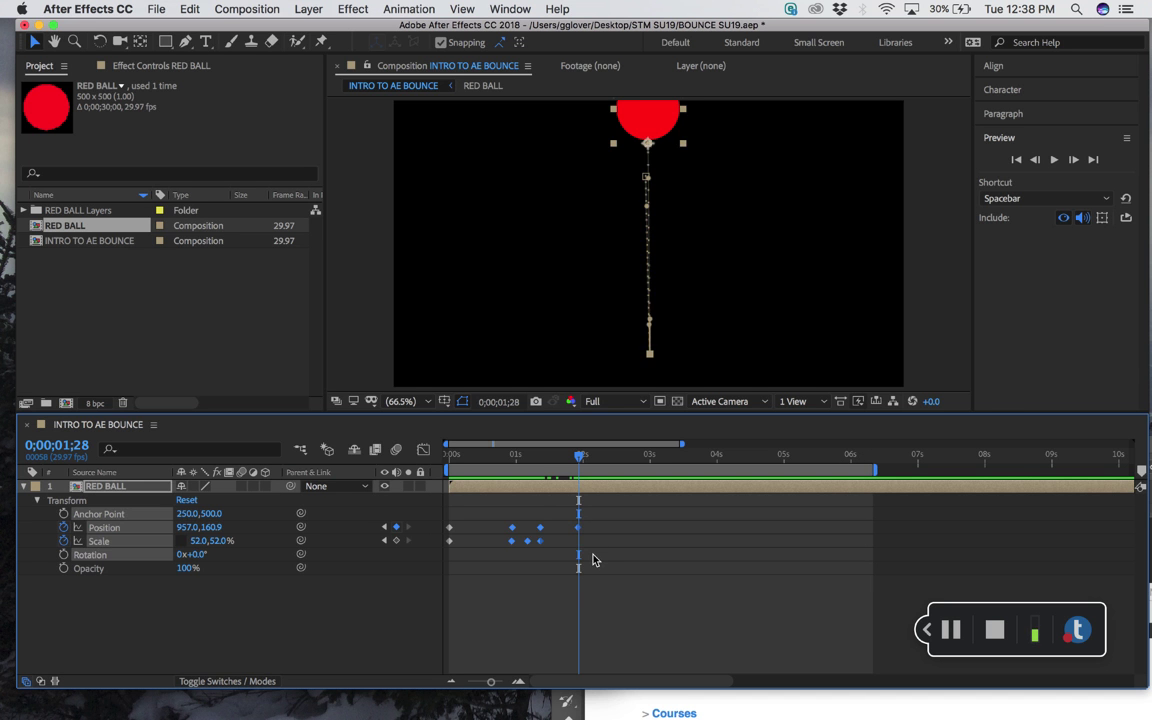
pyautogui.moveTo(494, 502); pyautogui.dragTo(601, 571)
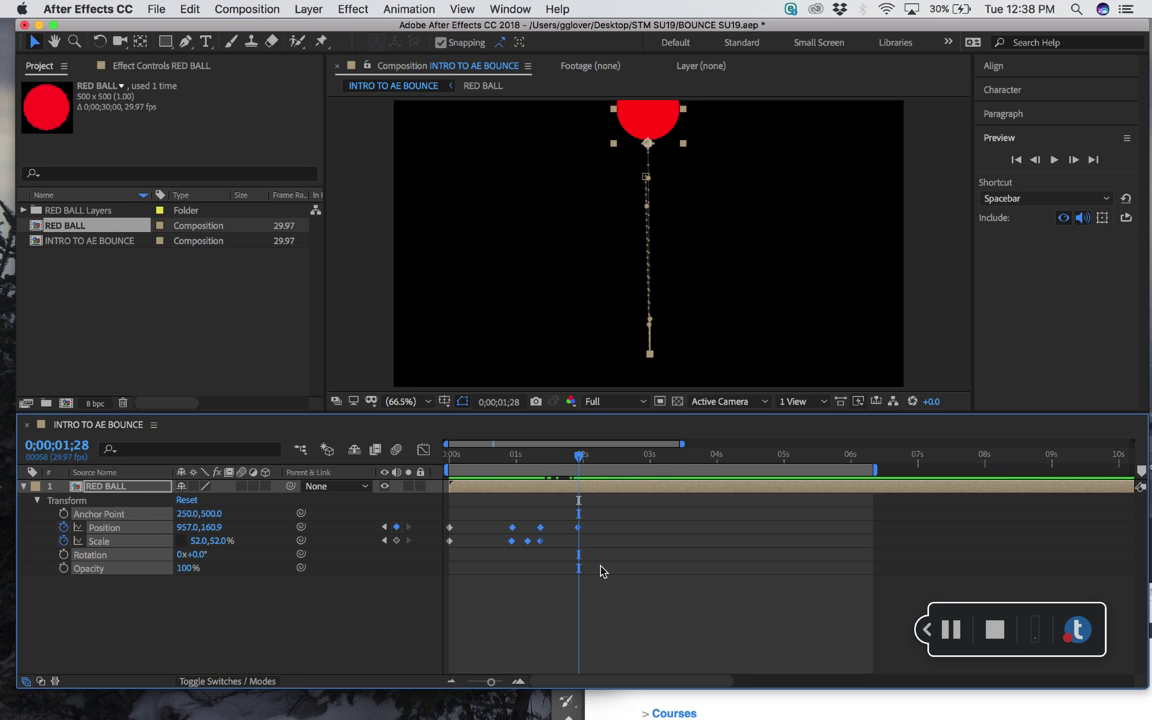
pyautogui.moveTo(585, 462); pyautogui.dragTo(442, 476)
pyautogui.press('super+v')
# Play back the repeated bounce and paste the copied Position and Scale keyframes again at 0;00;04;24
pyautogui.press('space')
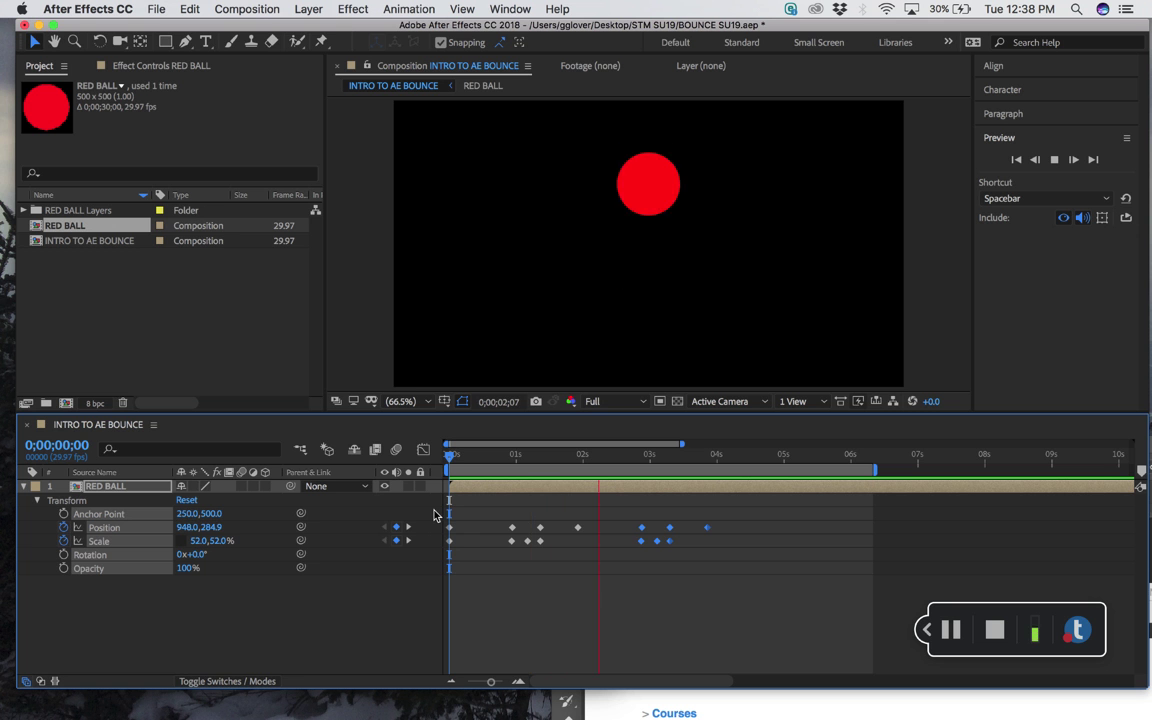
pyautogui.press('space')
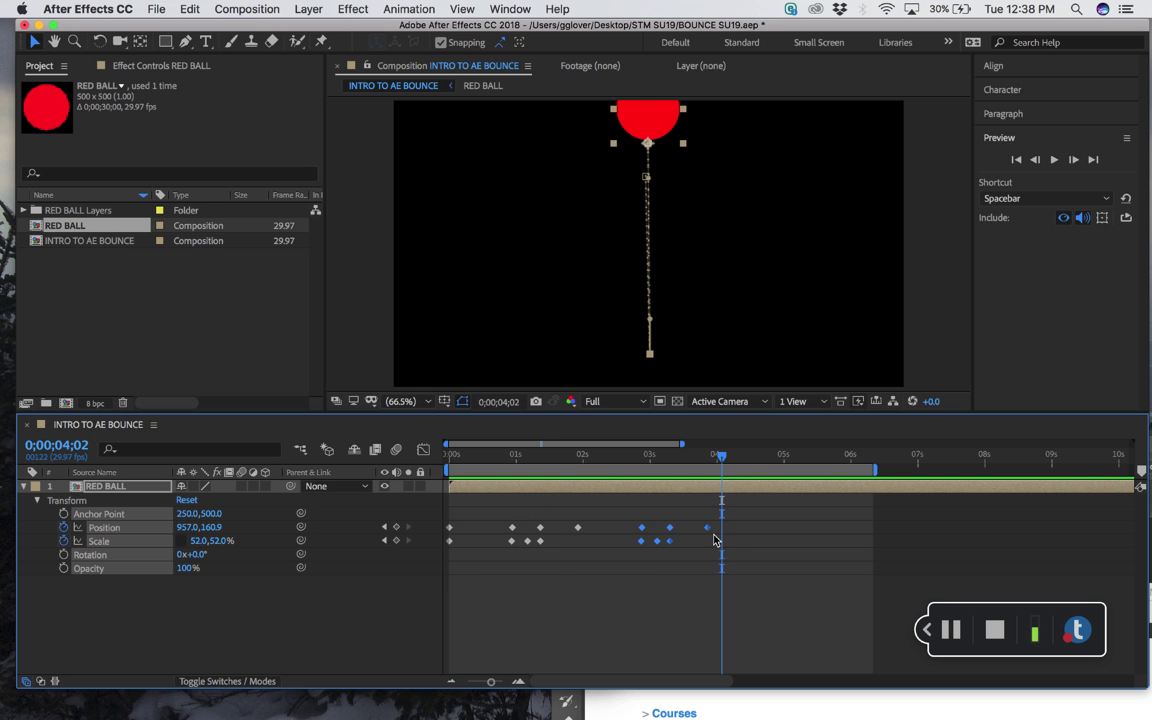
pyautogui.moveTo(722, 456); pyautogui.dragTo(776, 456)
pyautogui.press('super+v')
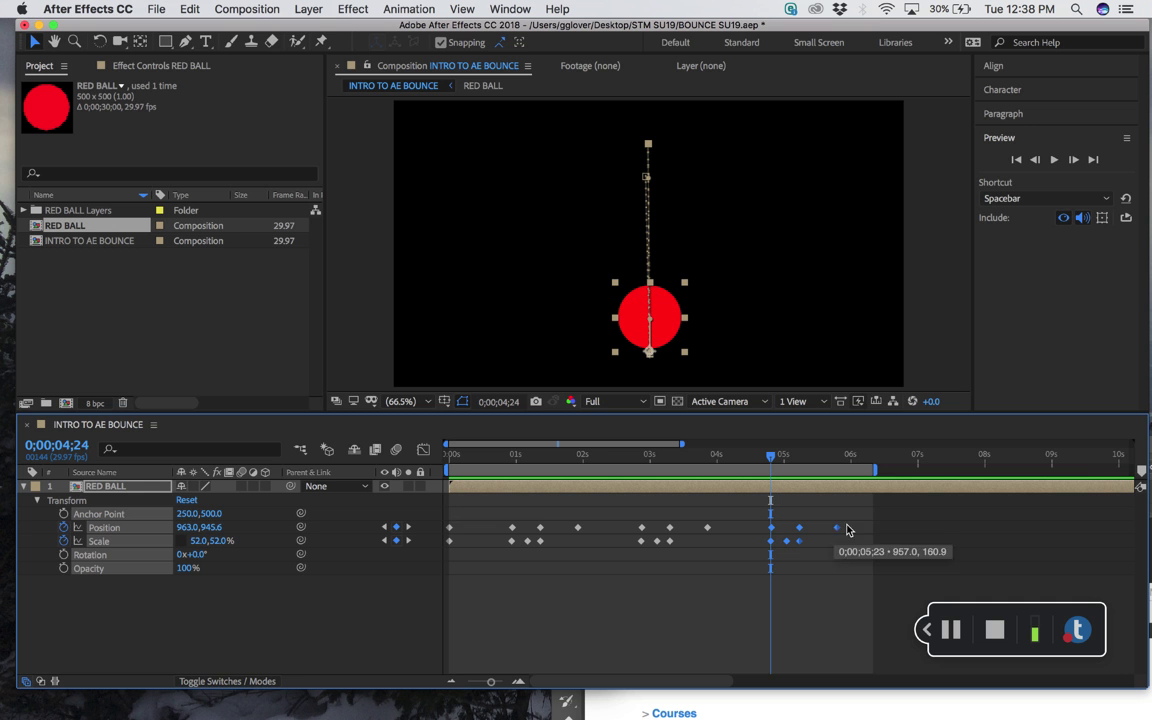
# Extend the work area past 9 seconds and paste the copied Position and Scale keyframes again at 0;00;06;20
pyautogui.moveTo(876, 470); pyautogui.dragTo(1085, 470)
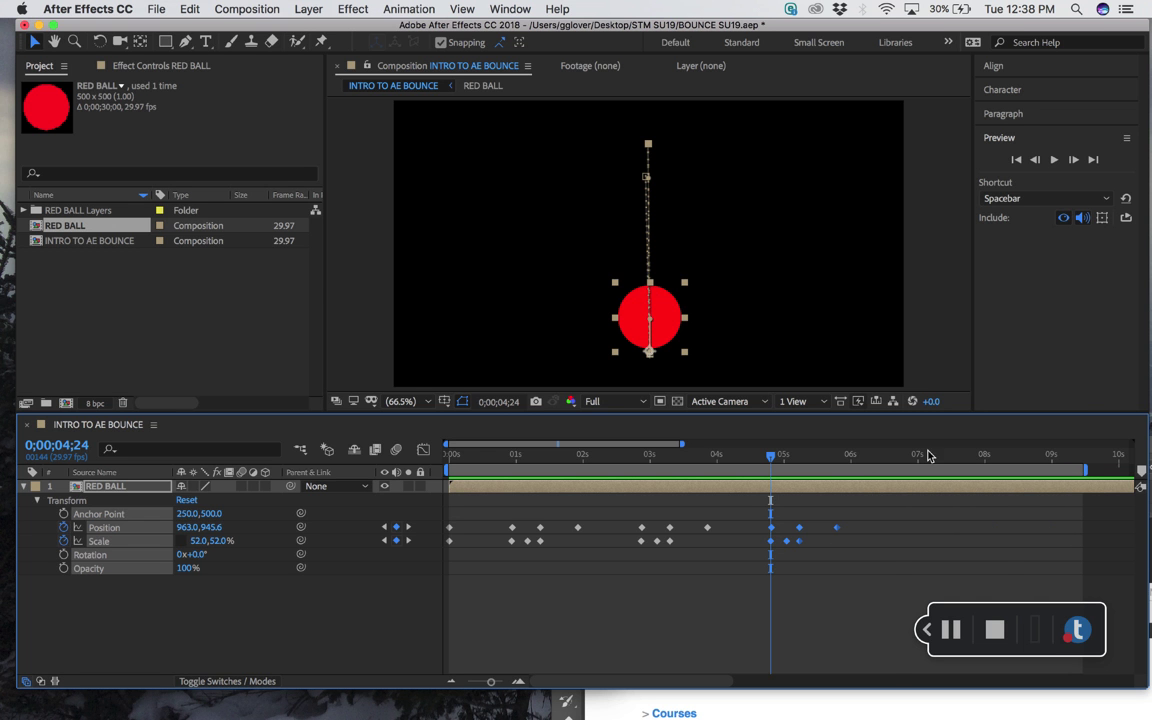
pyautogui.moveTo(771, 456); pyautogui.dragTo(878, 458)
pyautogui.click(895, 458)
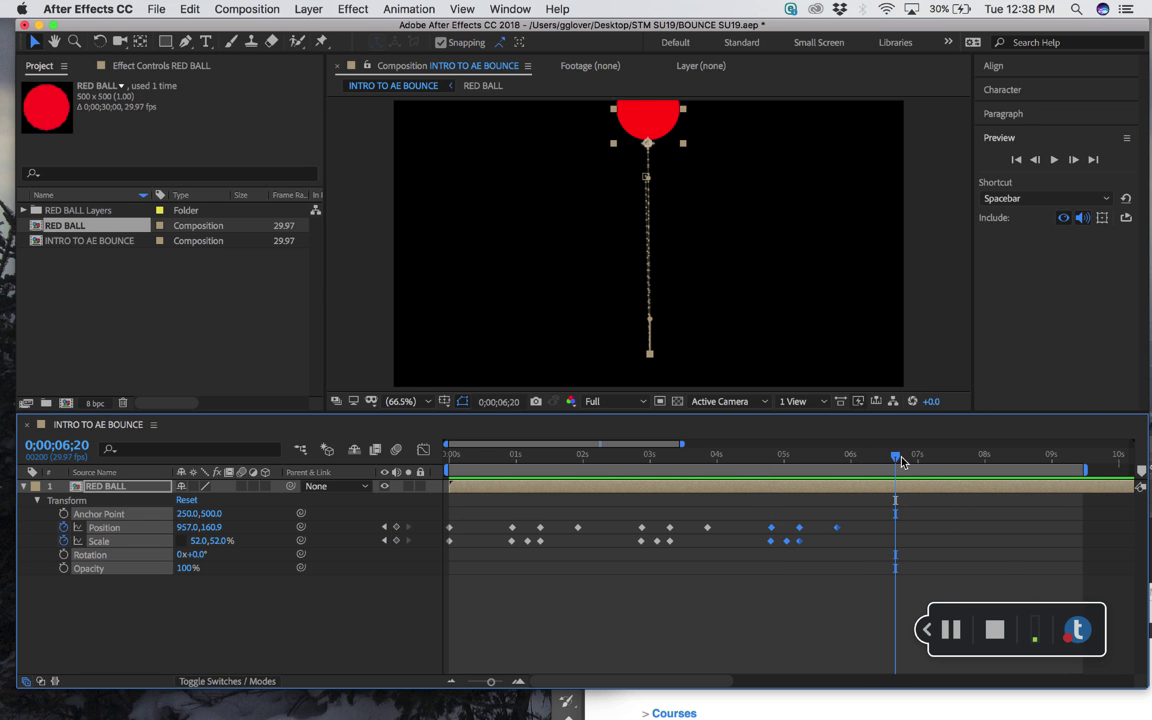
pyautogui.press('space')
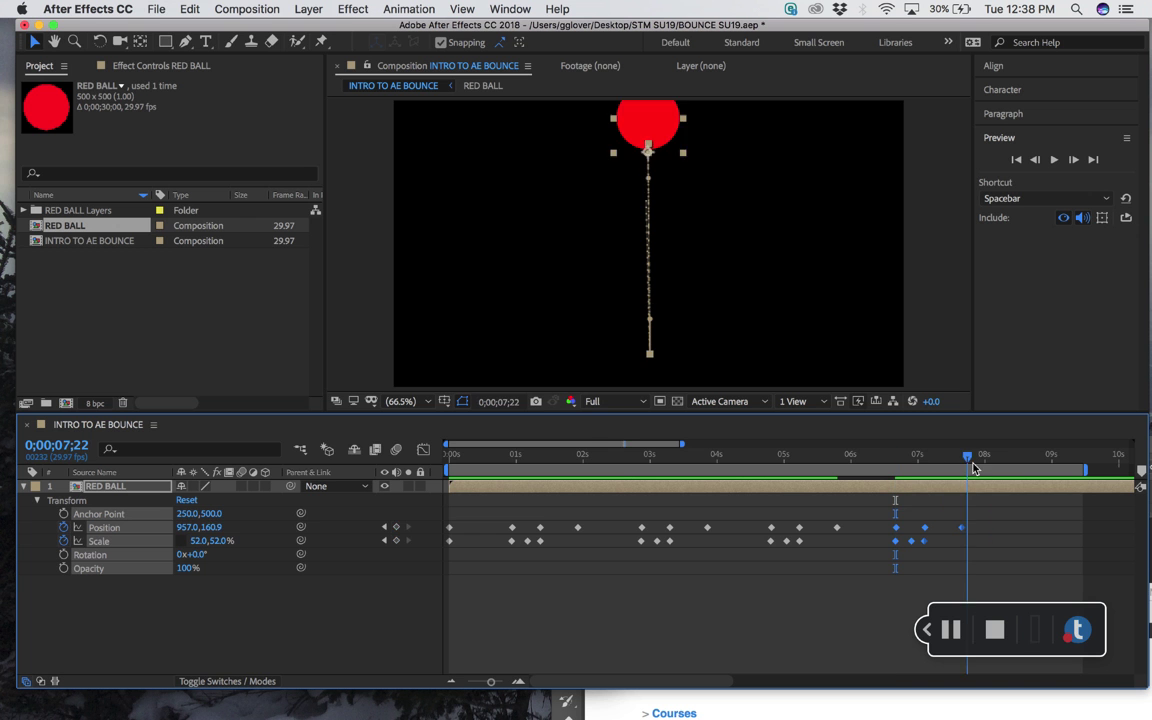
# Play back the repeated bounce from the first frame several times to check how high the ball rises after each hit
pyautogui.press('Home')
pyautogui.press('space')
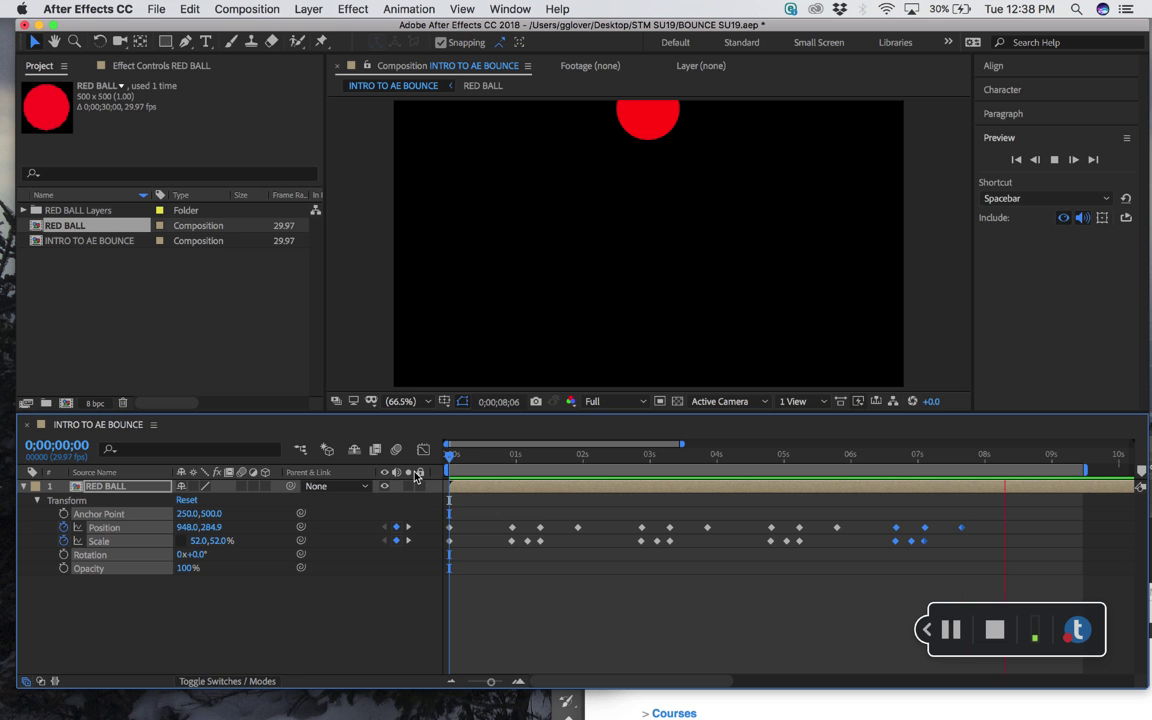
pyautogui.press('space')
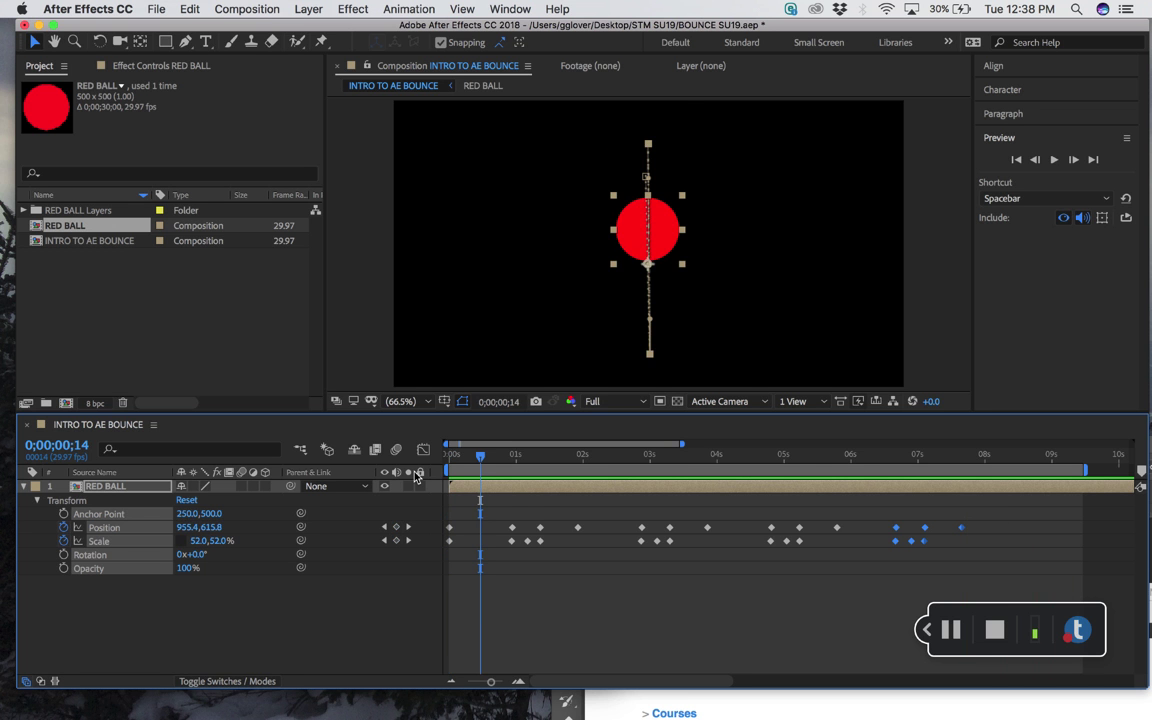
pyautogui.press('space')
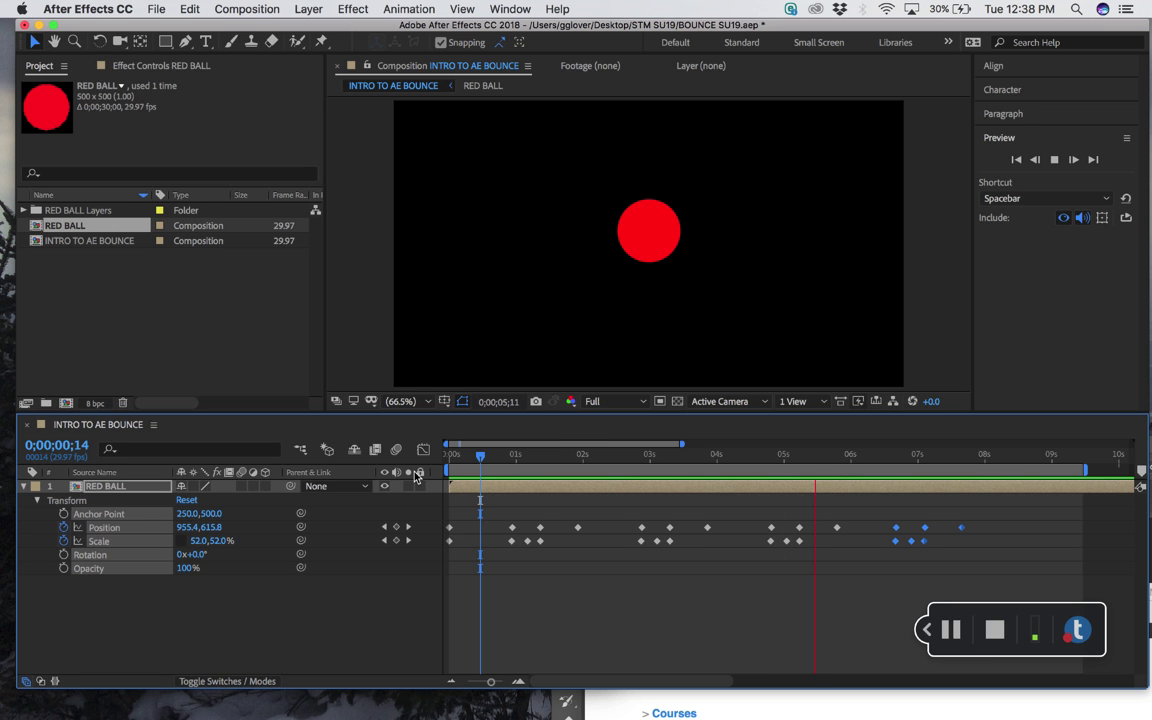
pyautogui.press('space')
pyautogui.moveTo(479, 461); pyautogui.dragTo(449, 460)
pyautogui.press('space')
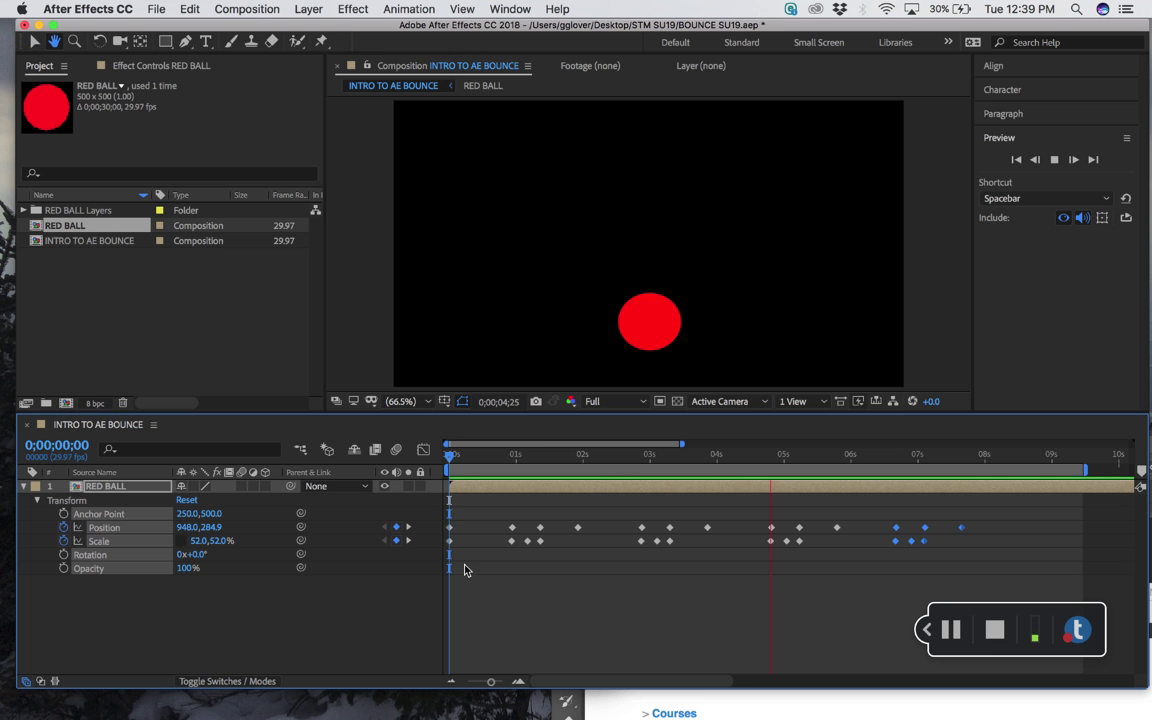
pyautogui.press('space')
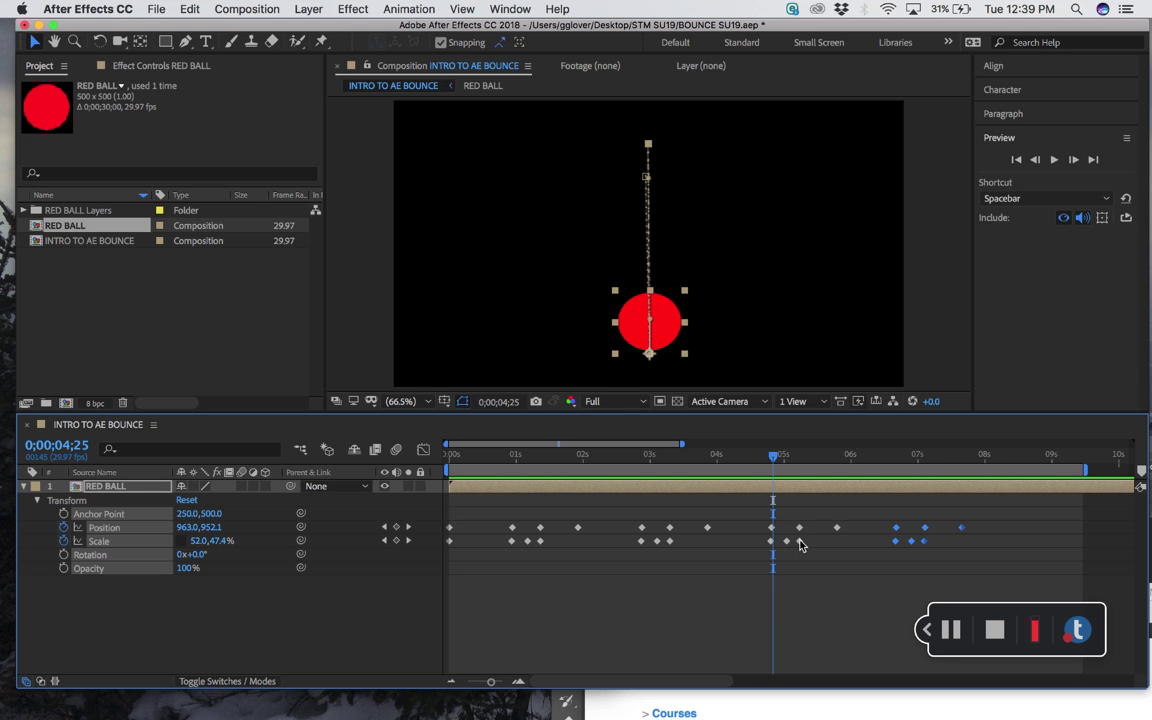
# Lower the ball at the 0;00;03;26 Position keyframe to about 960, 329 so its peak is inside the frame
pyautogui.click(385, 529)
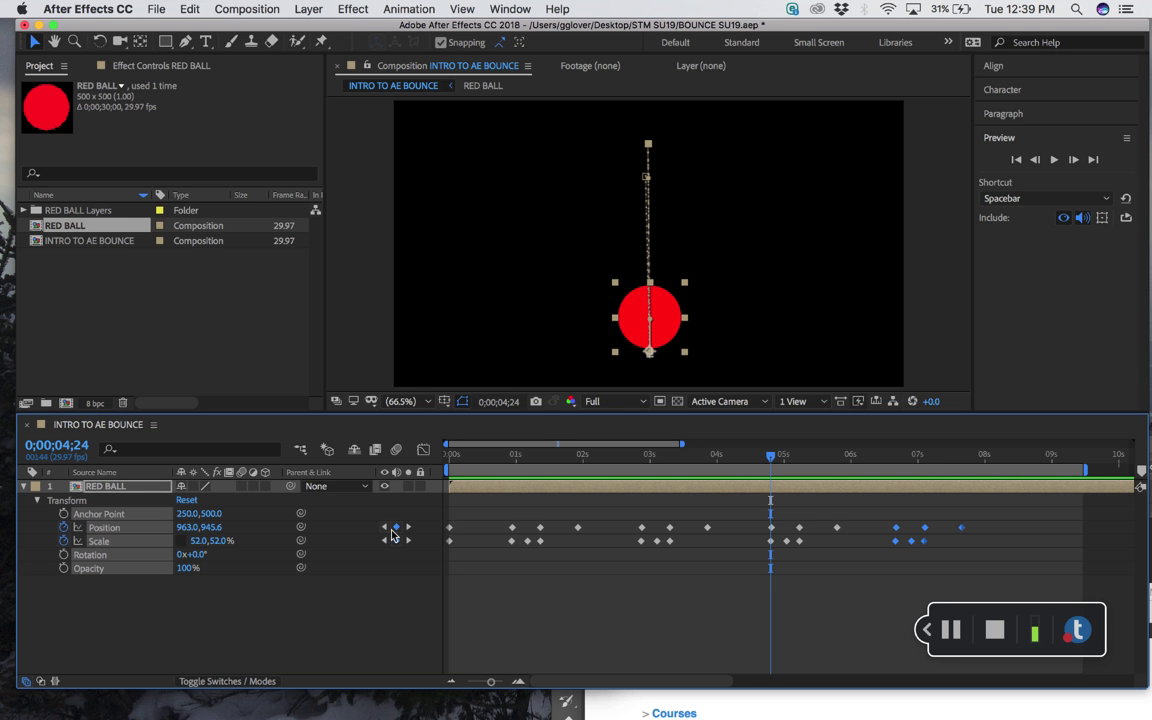
pyautogui.click(385, 528)
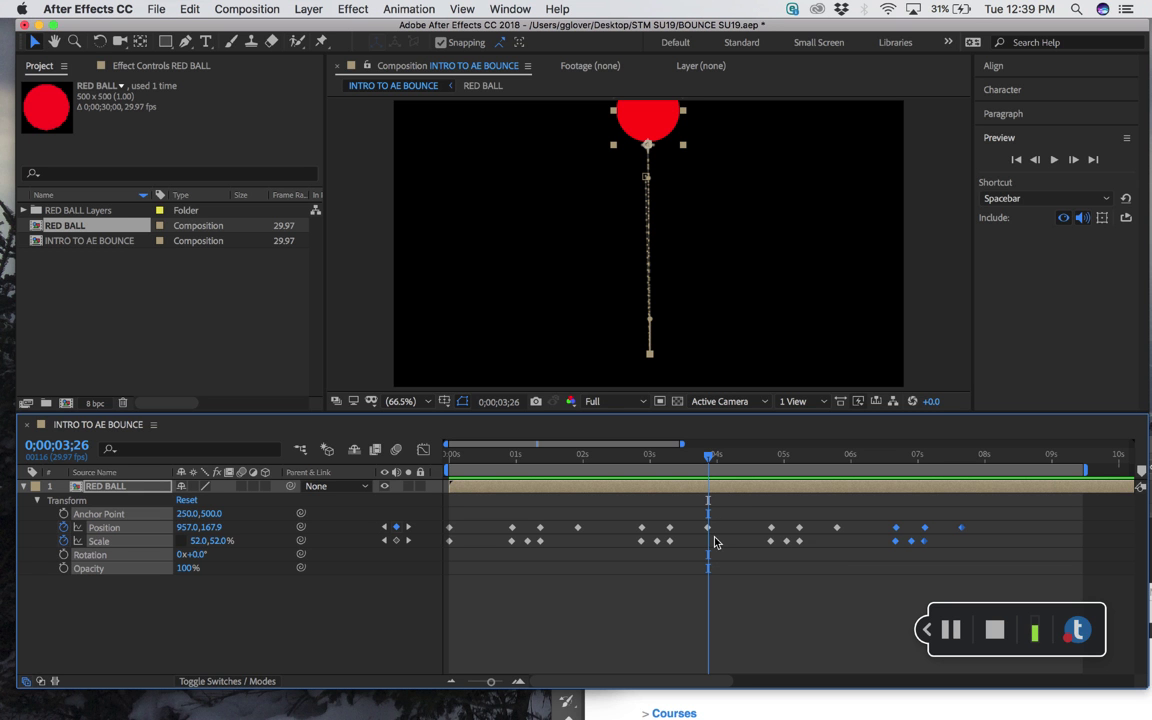
pyautogui.moveTo(715, 533)
pyautogui.click(408, 527)
pyautogui.click(385, 527)
pyautogui.moveTo(662, 142); pyautogui.dragTo(667, 168)
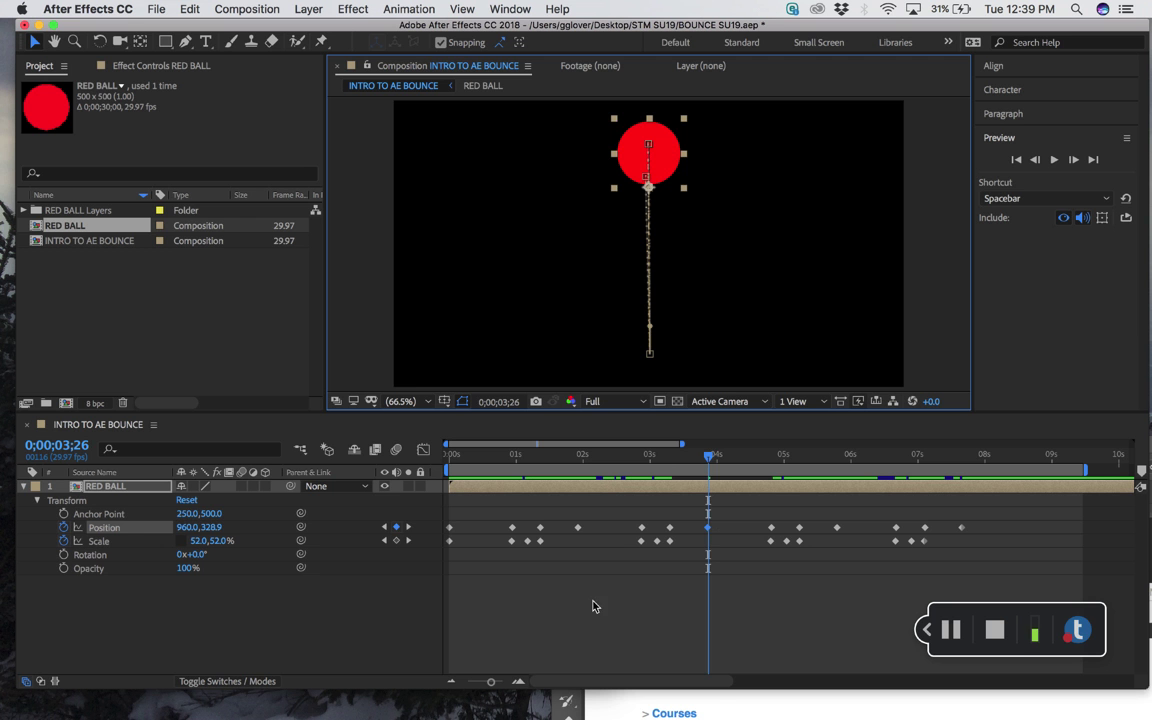
# Lower the ball at the 0;00;01;28 Position keyframe to about 966, 317
pyautogui.moveTo(705, 468); pyautogui.dragTo(580, 492)
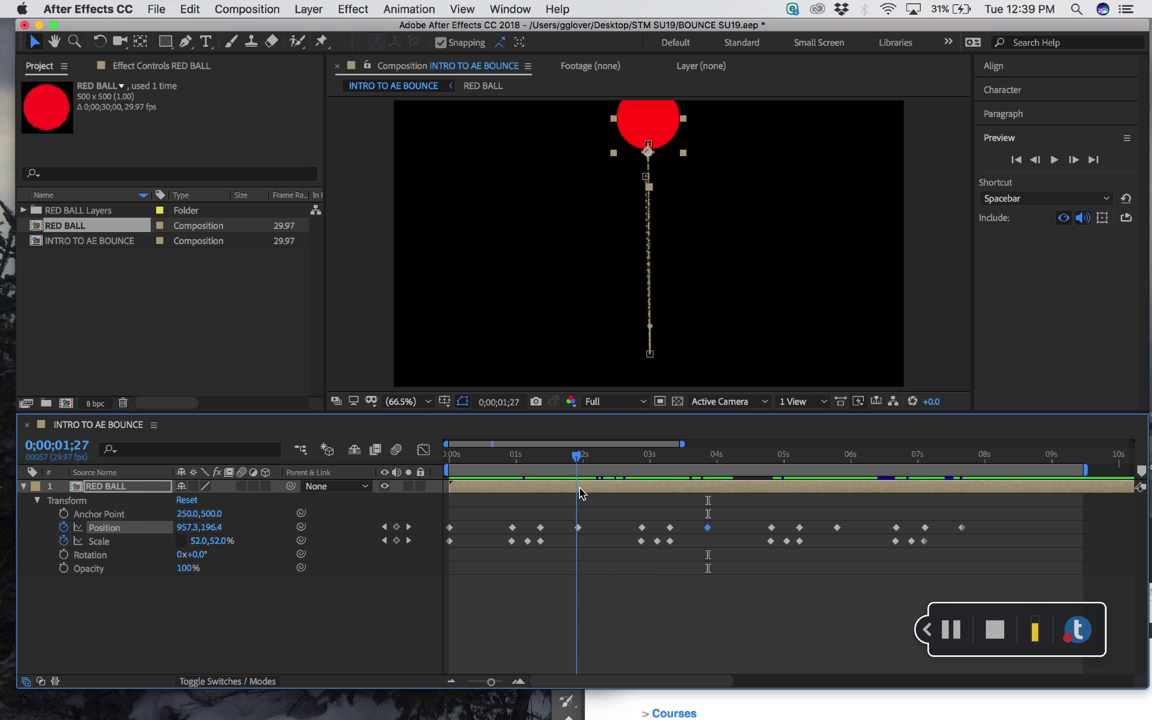
pyautogui.click(408, 526)
pyautogui.moveTo(585, 462); pyautogui.dragTo(574, 458)
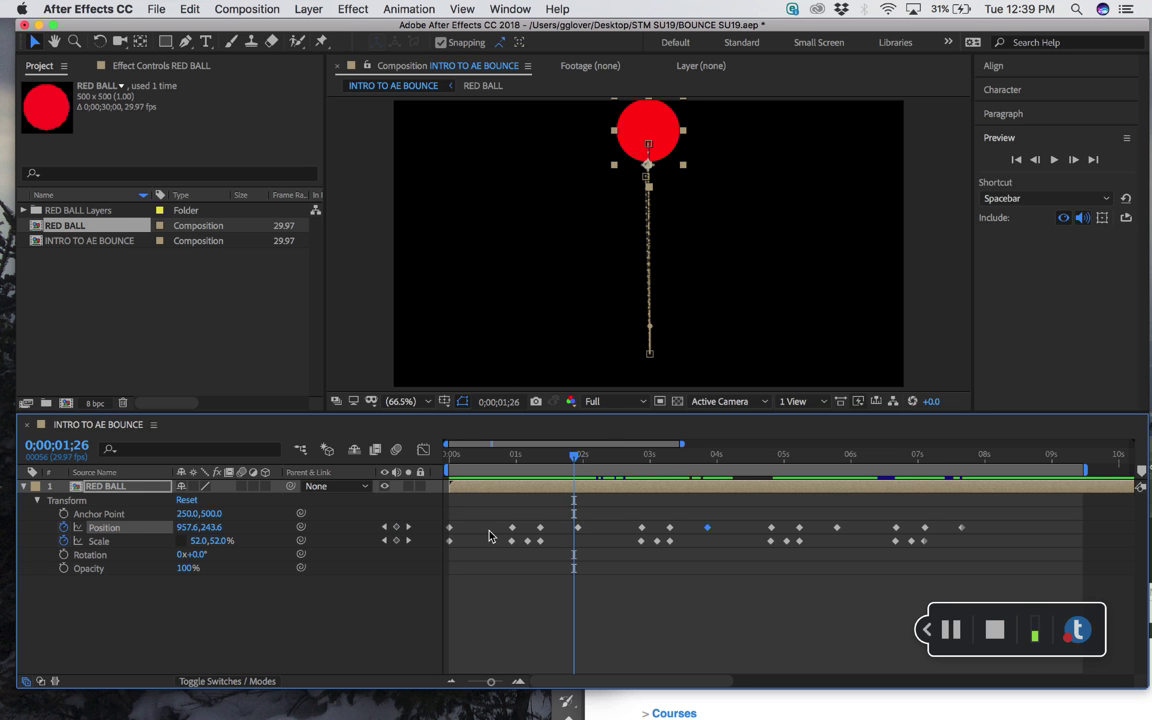
pyautogui.click(409, 527)
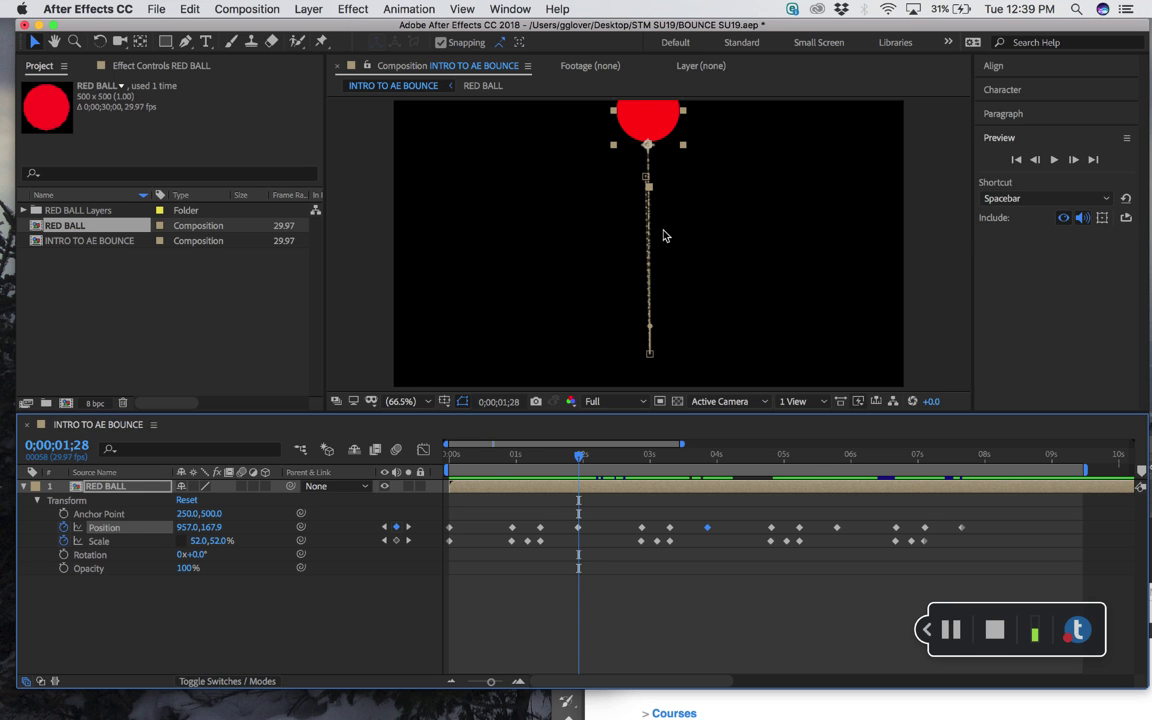
pyautogui.moveTo(650, 112); pyautogui.dragTo(664, 163)
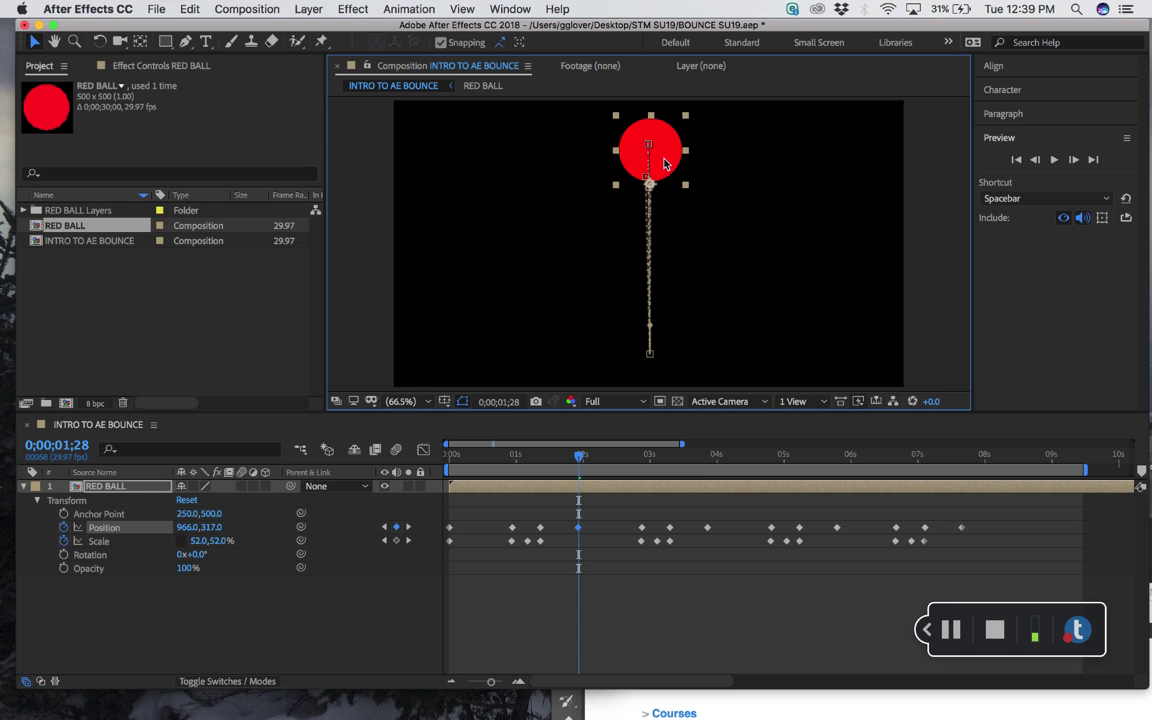
# Play back the bounce from the first frame and lower the ball at the 0;00;05;24 Position keyframe to about 957, 299.5
pyautogui.click(555, 458)
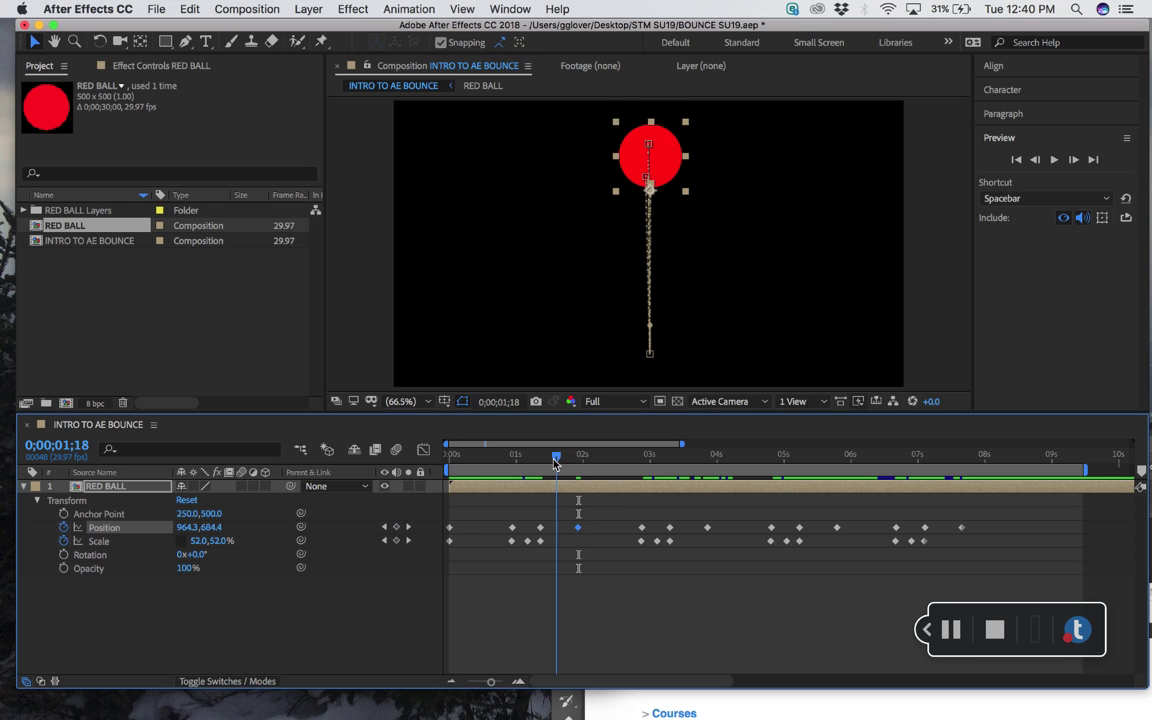
pyautogui.moveTo(555, 462); pyautogui.dragTo(440, 480)
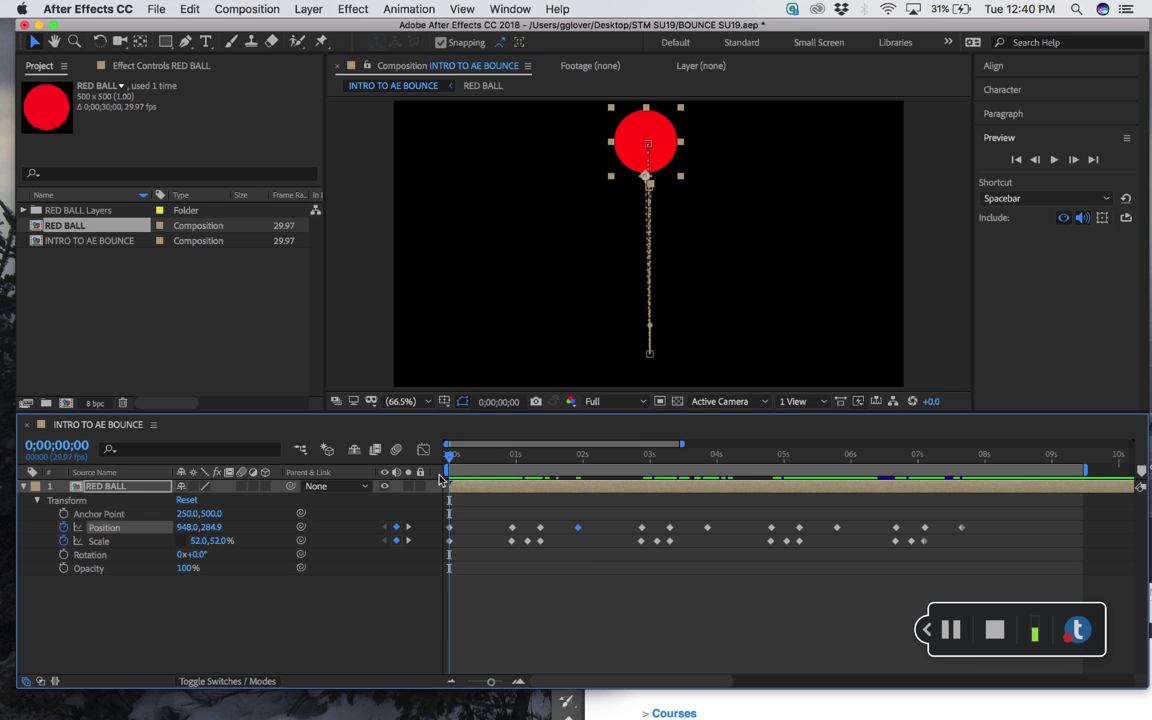
pyautogui.press('space')
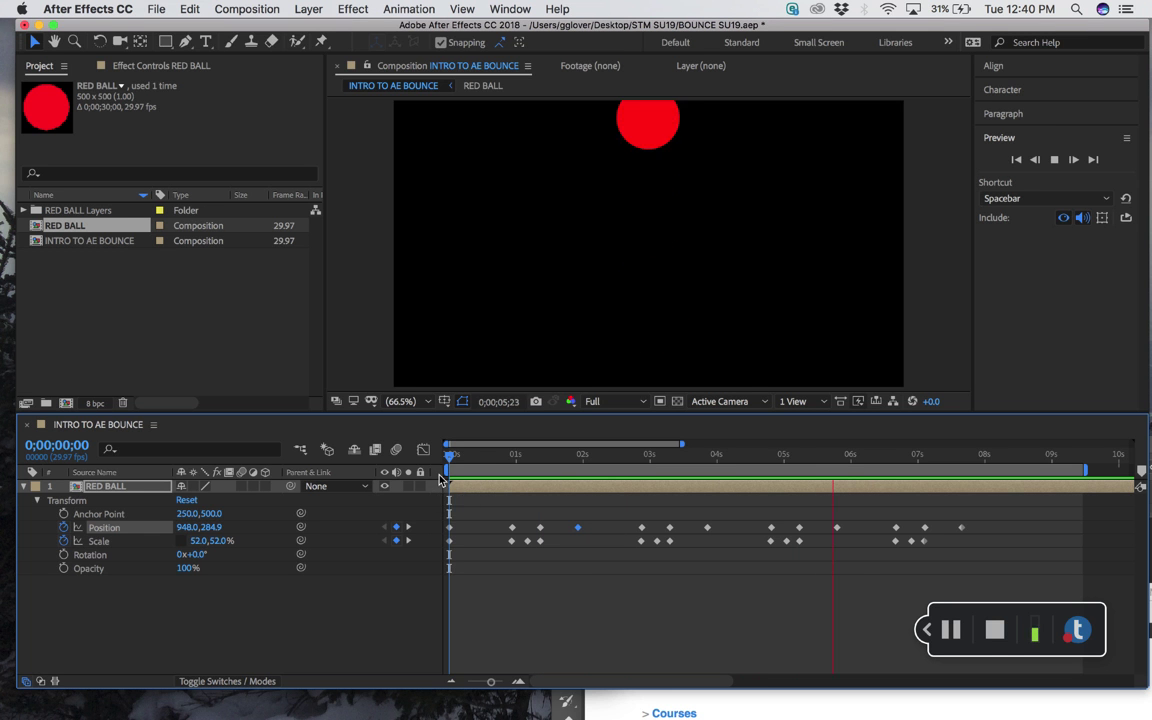
pyautogui.press('space')
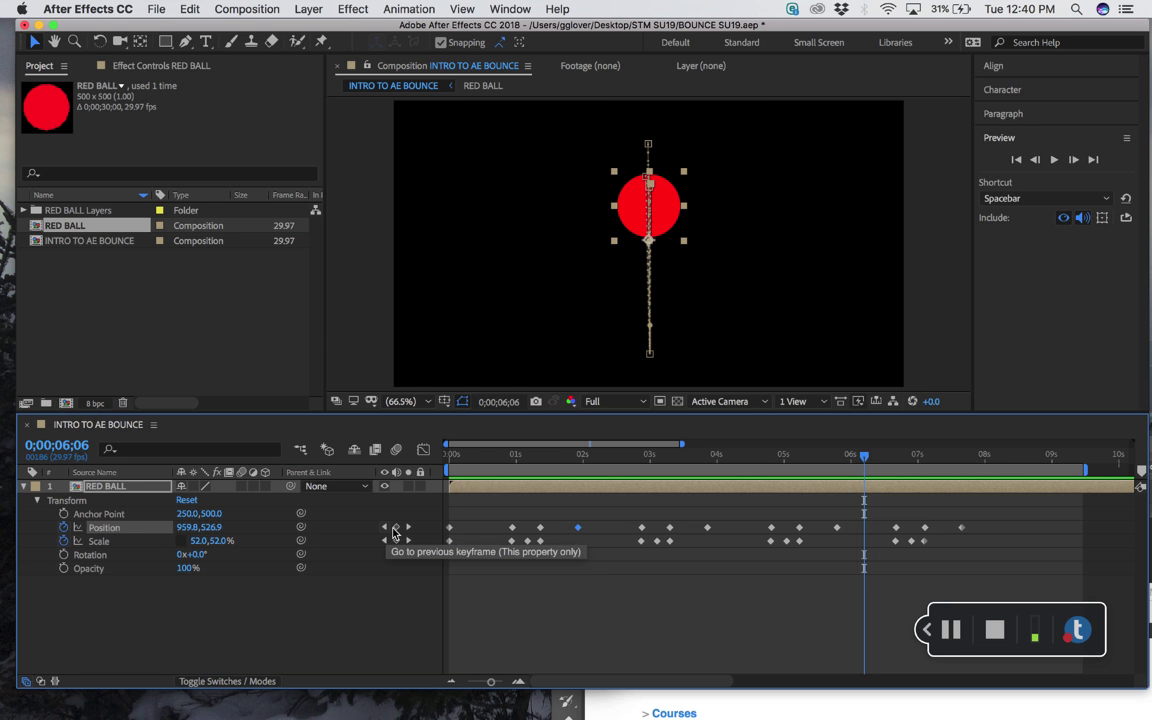
pyautogui.click(390, 528)
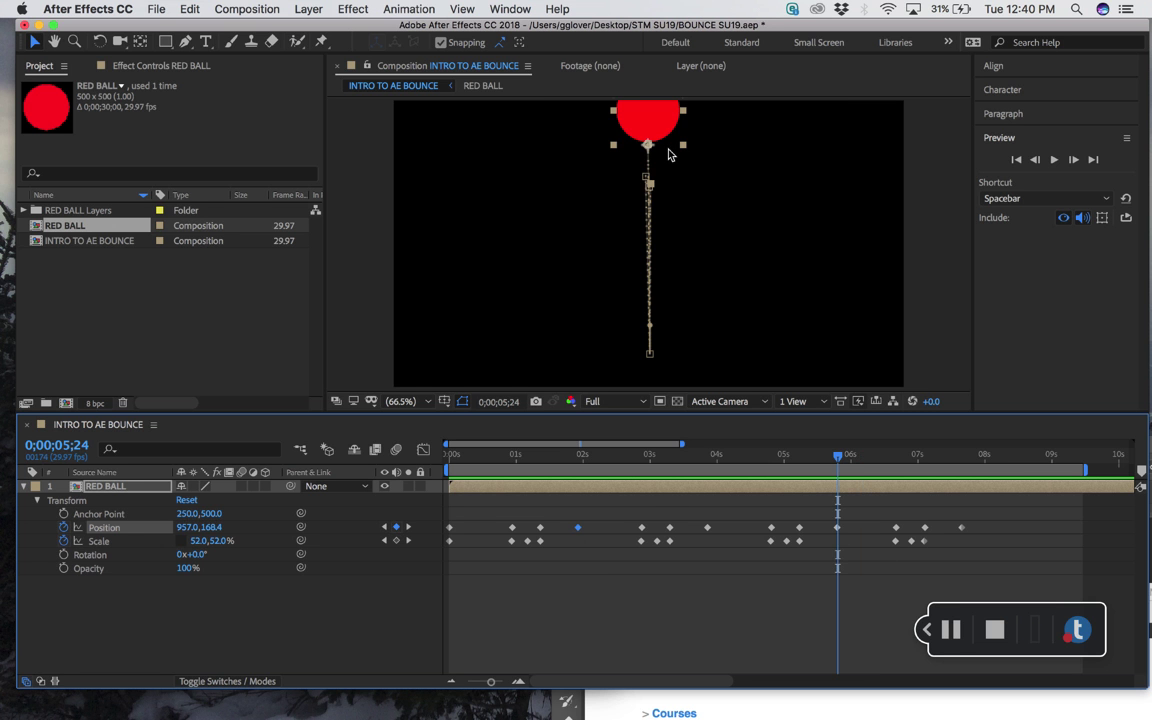
pyautogui.moveTo(662, 125); pyautogui.dragTo(663, 163)
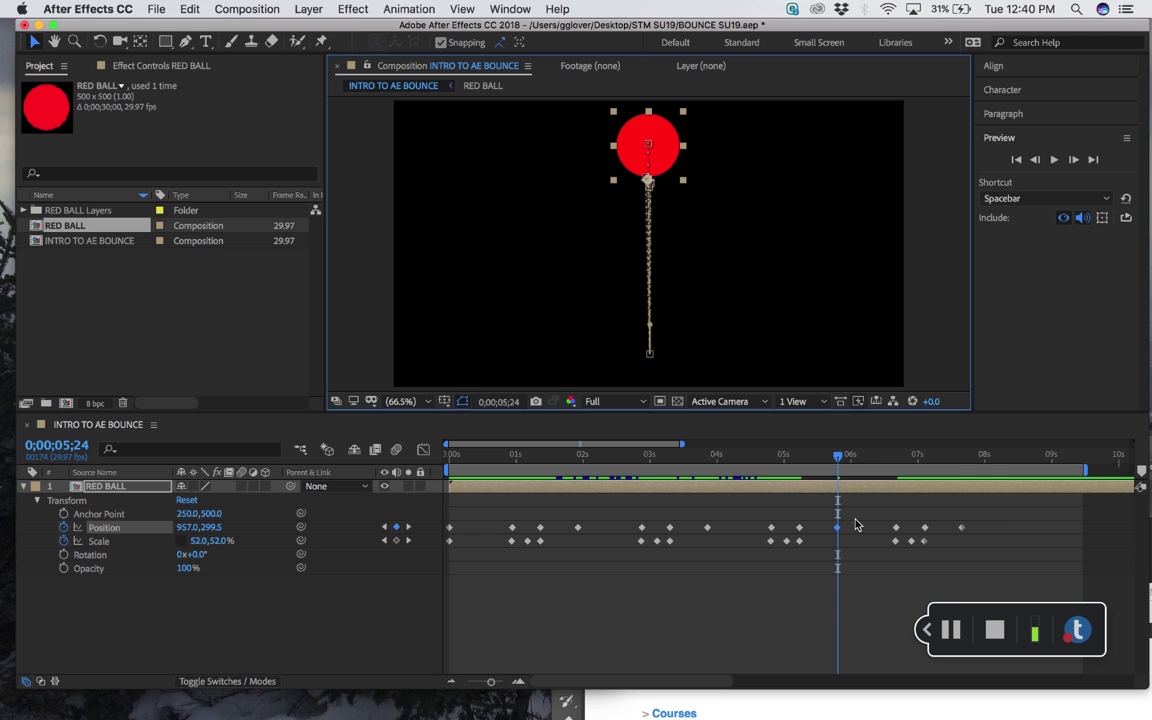
# Delete all of RED BALL's Position and Scale keyframes and return the playhead to the first frame
pyautogui.moveTo(980, 532); pyautogui.dragTo(720, 586)
pyautogui.moveTo(988, 563); pyautogui.dragTo(448, 525)
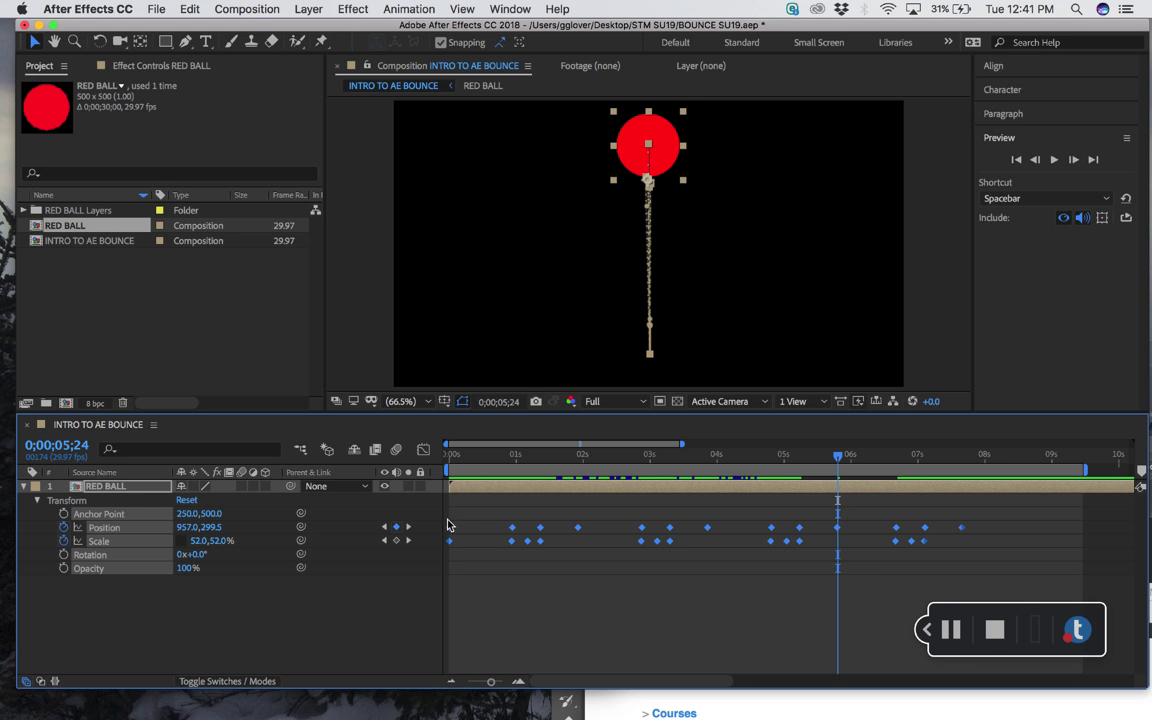
pyautogui.press('Delete')
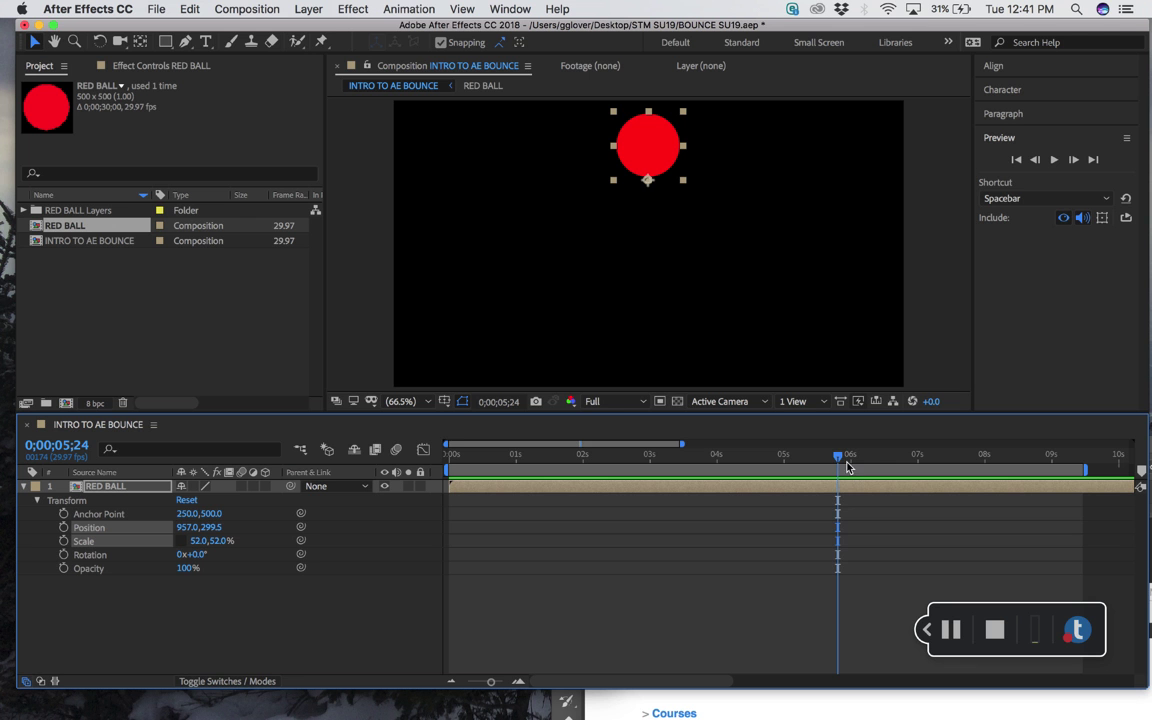
pyautogui.moveTo(843, 458); pyautogui.dragTo(416, 494)
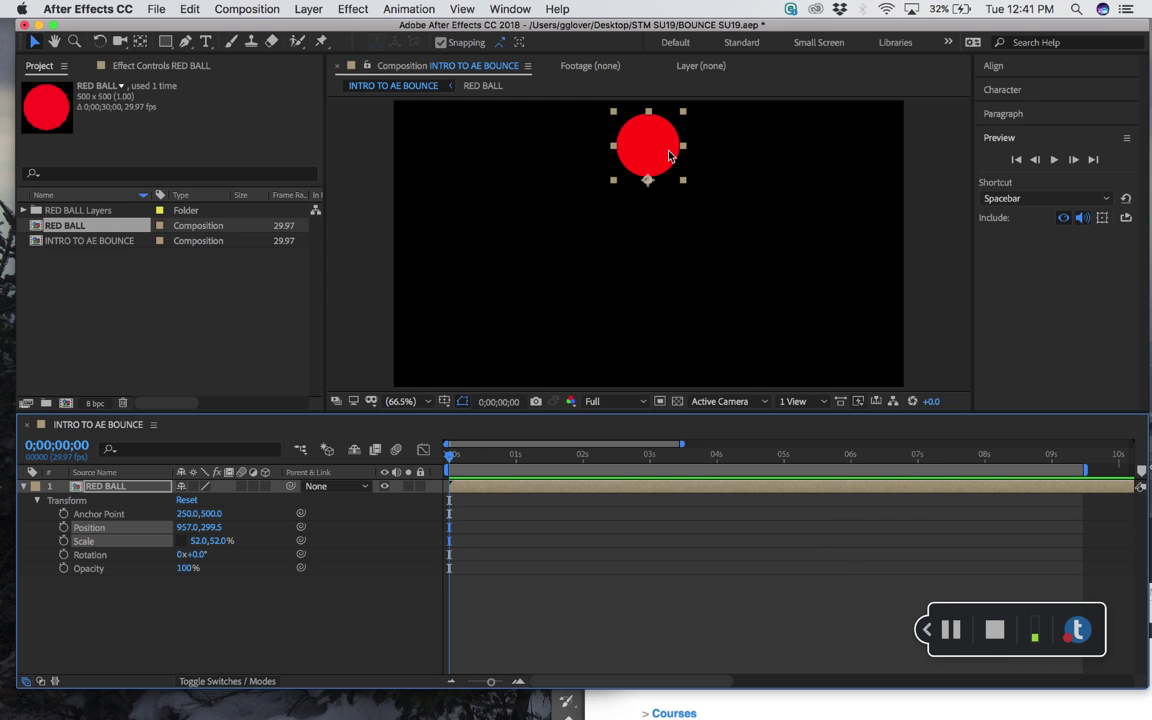
# Move RED BALL's anchor point to its centre at 250, 250 and back to its bottom edge at 250, 500 with the Pan Behind tool
pyautogui.click(138, 41)
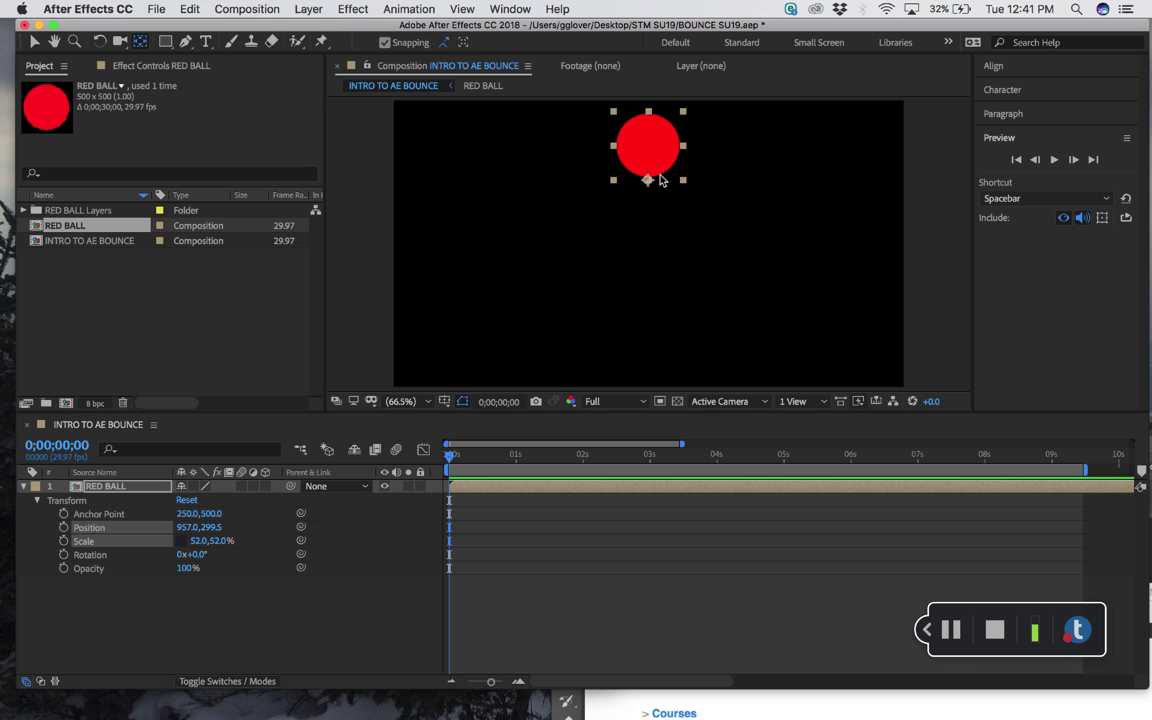
pyautogui.moveTo(648, 181); pyautogui.dragTo(647, 145)
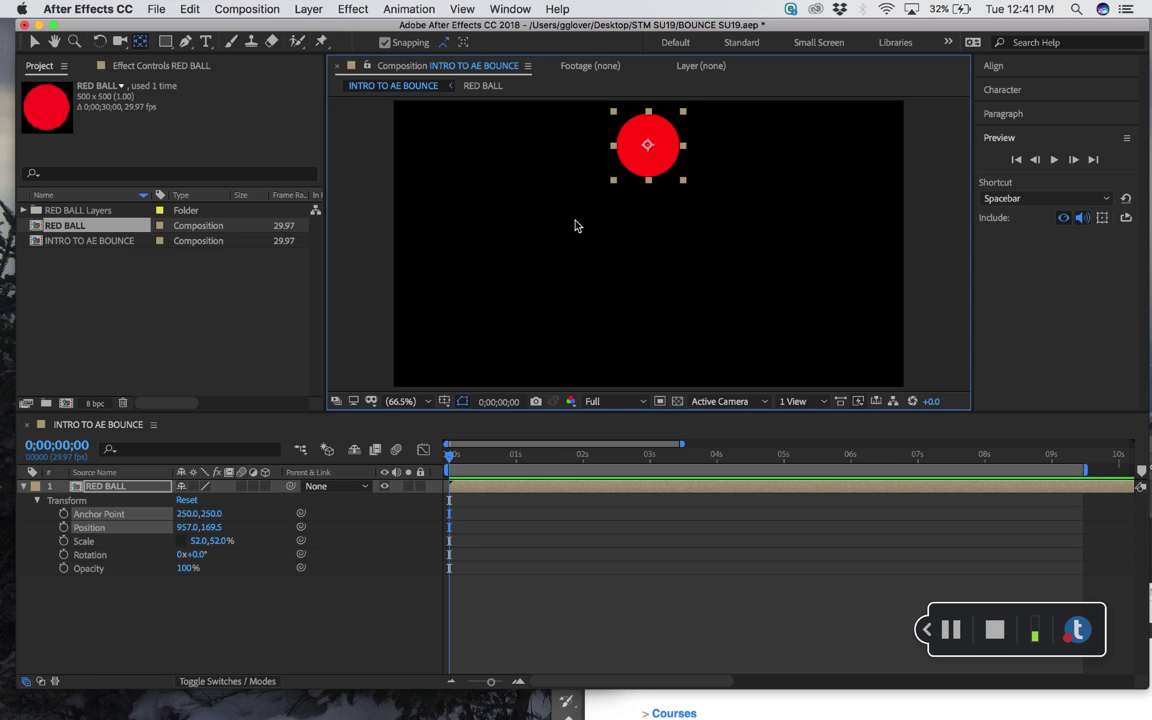
pyautogui.click(413, 418)
pyautogui.press('space')
pyautogui.press('space')
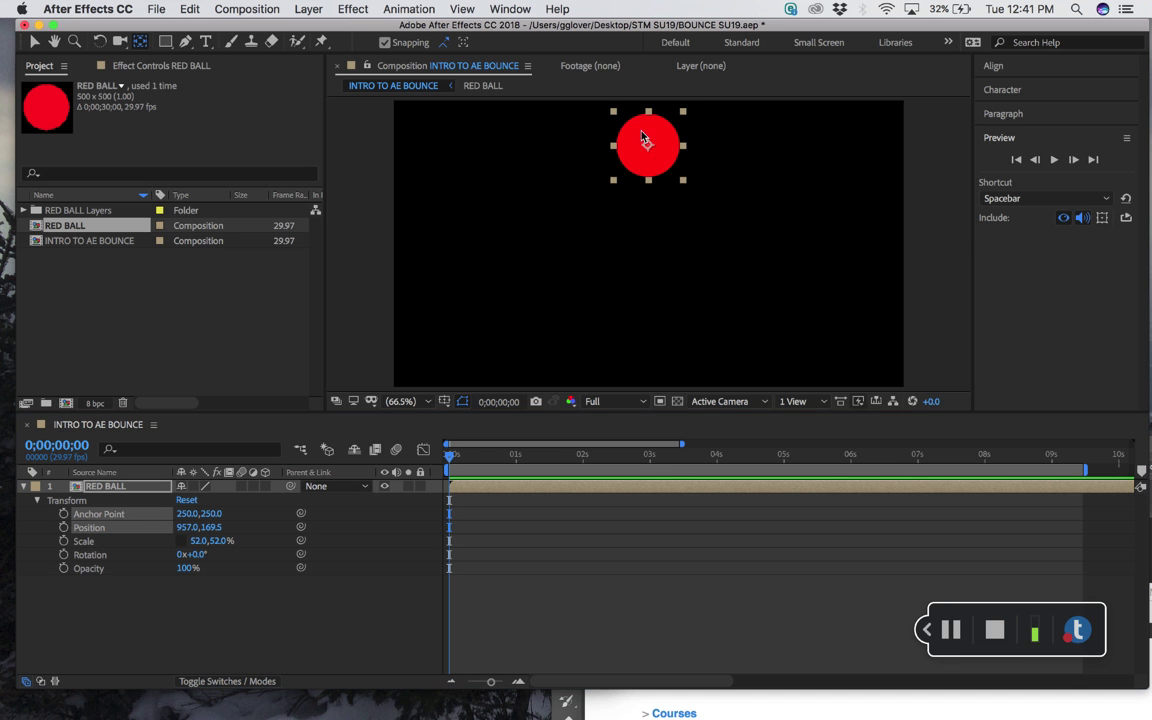
pyautogui.moveTo(650, 147); pyautogui.dragTo(655, 180)
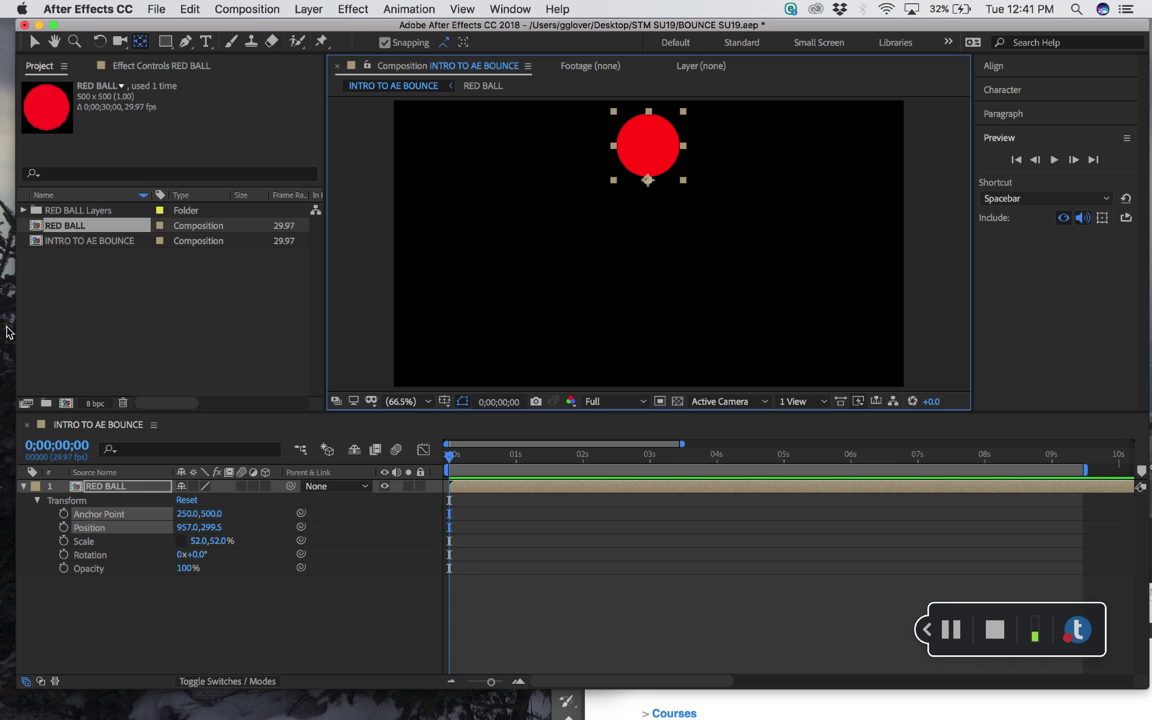
pyautogui.click(33, 41)
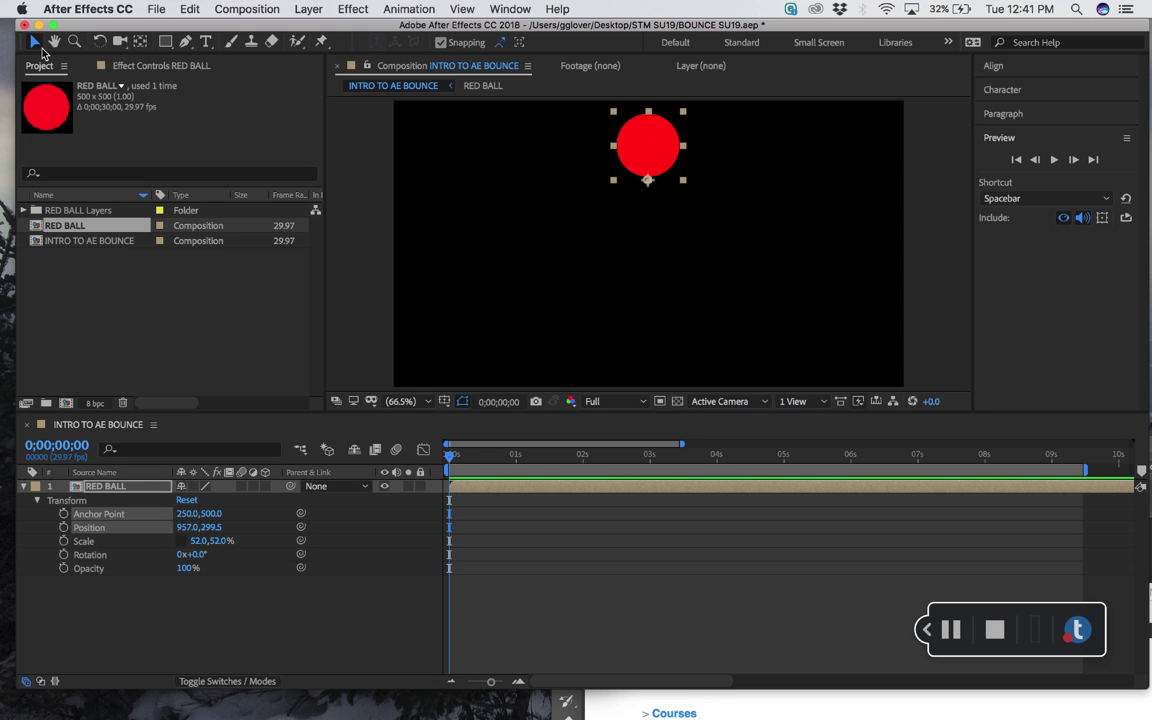
# Show only RED BALL's Position and Scale properties and set starting keyframes for both at the first frame
pyautogui.click(37, 500)
pyautogui.click(24, 487)
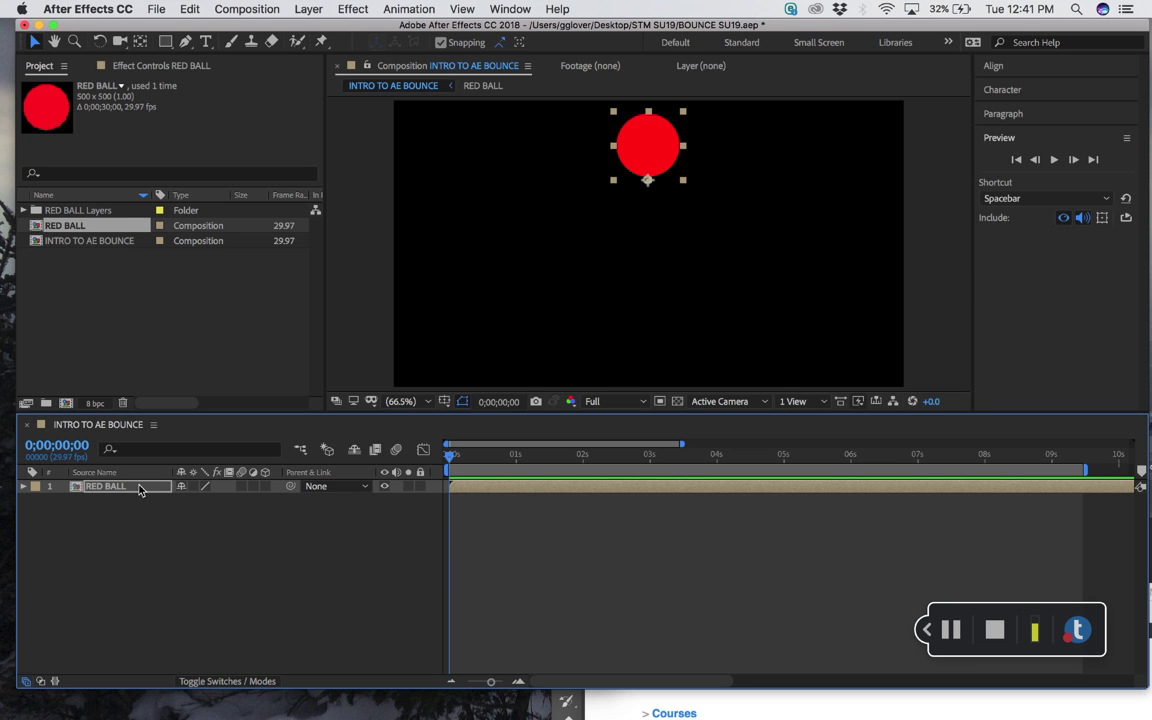
pyautogui.press('p')
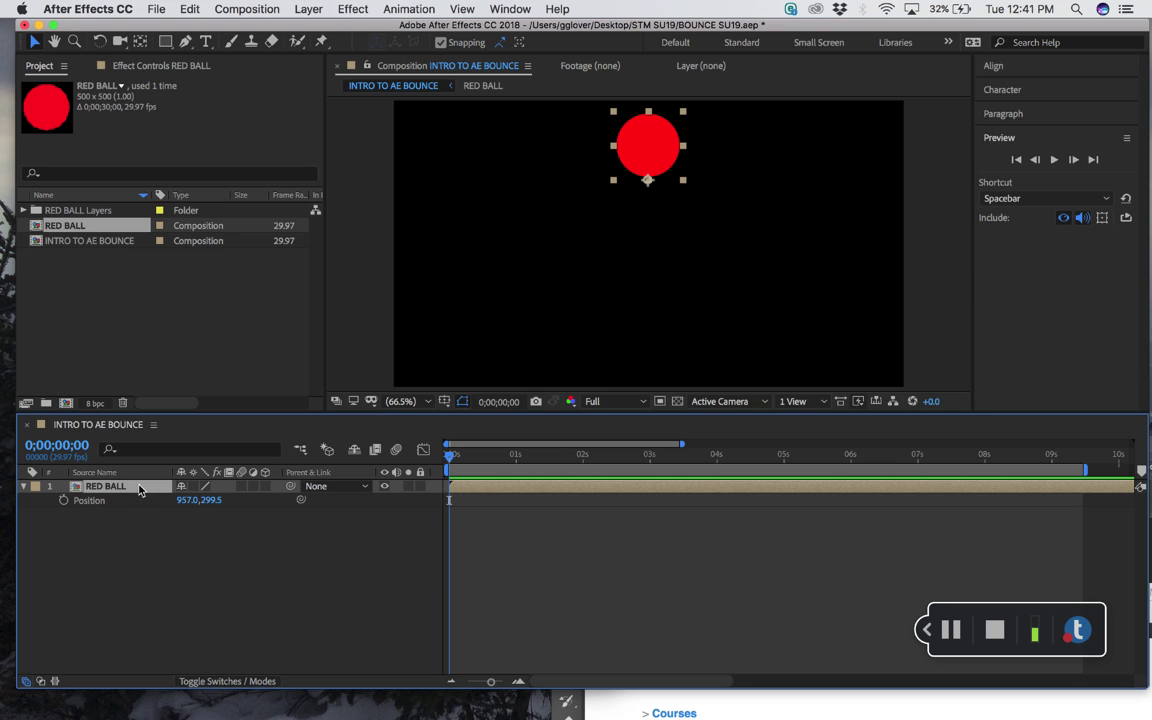
pyautogui.hotkey('shift', 's')
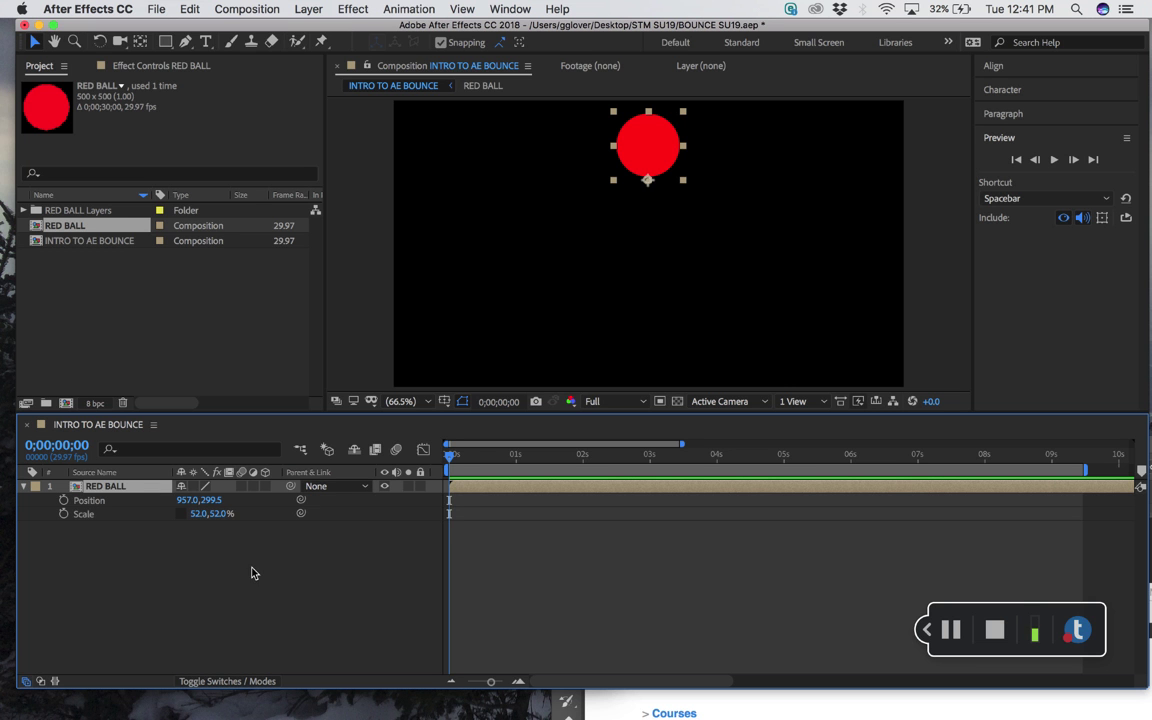
pyautogui.click(63, 500)
pyautogui.click(63, 513)
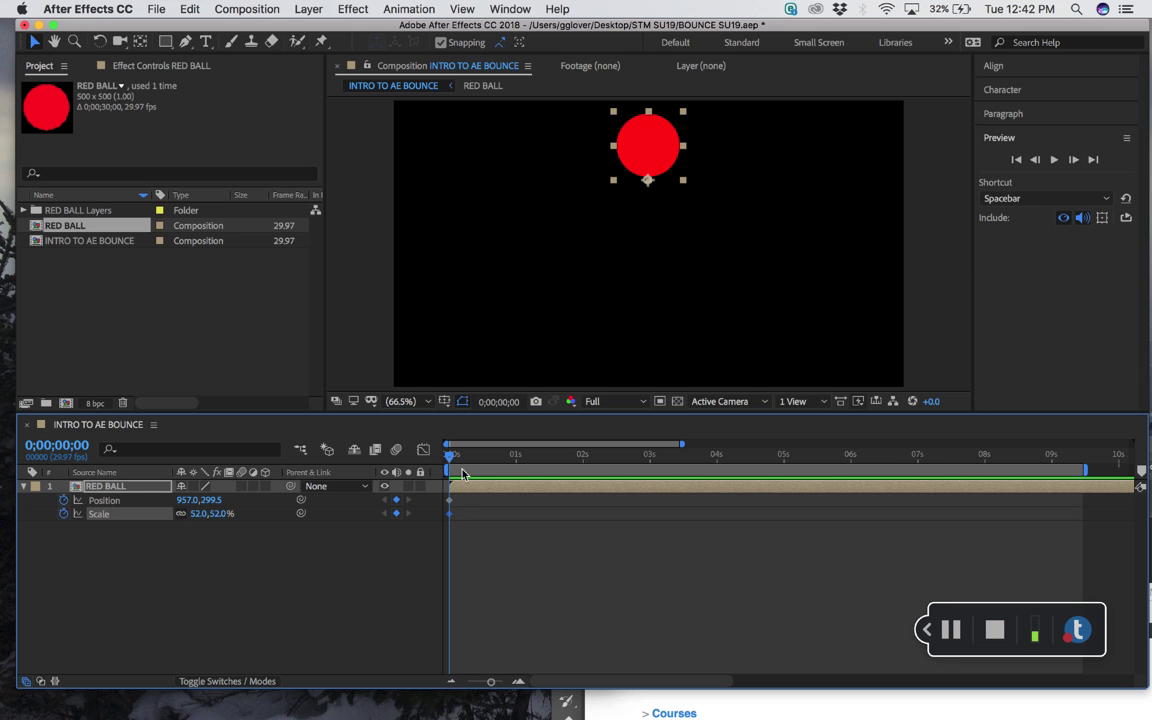
# At 0;00;01;00, move the ball straight down to the bottom of the frame, to a Position of about 978, 1085
pyautogui.moveTo(455, 459); pyautogui.dragTo(521, 460)
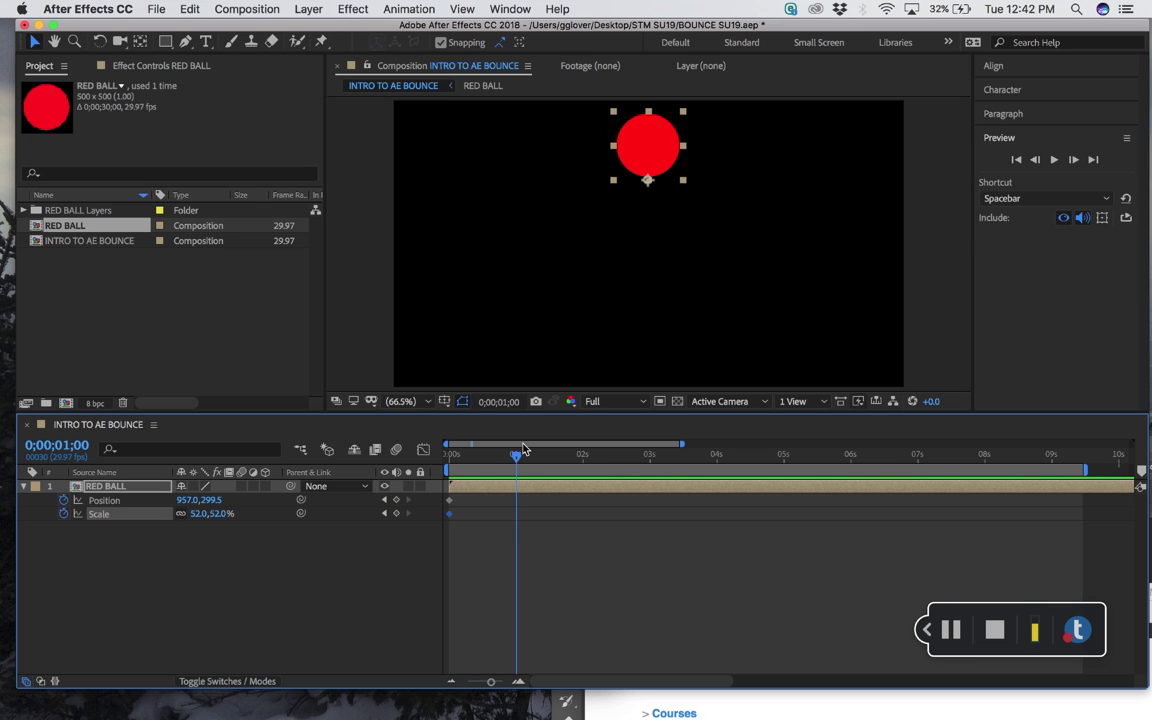
pyautogui.moveTo(655, 155); pyautogui.dragTo(660, 361)
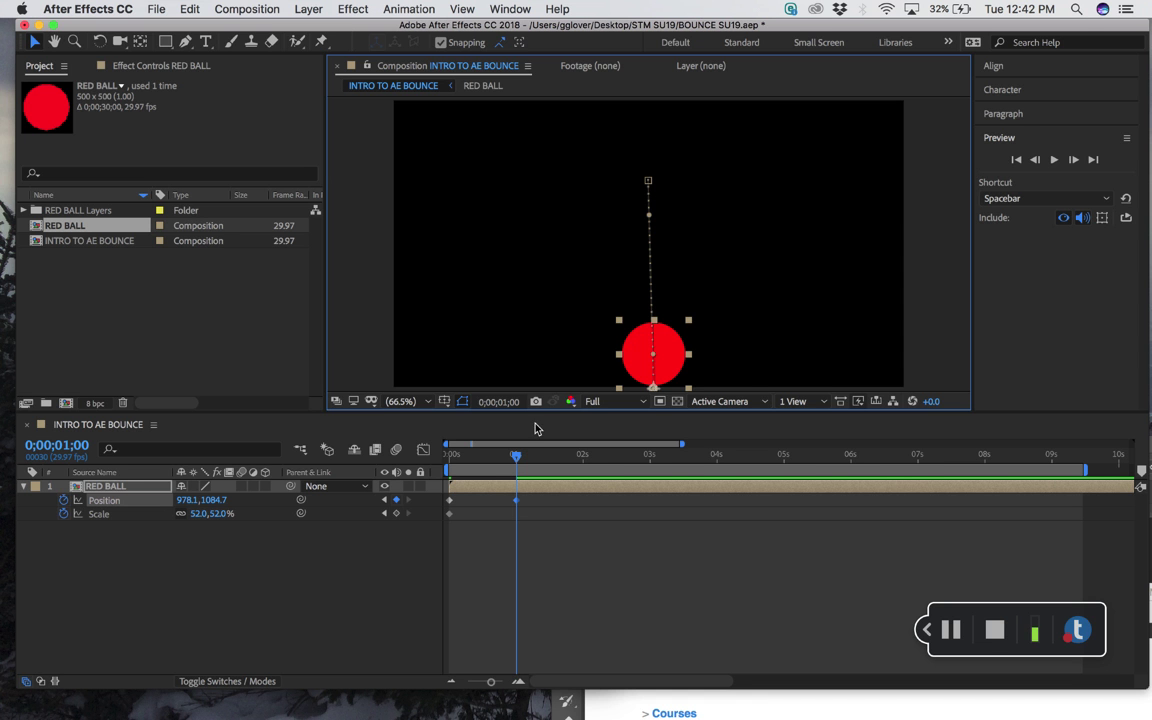
pyautogui.moveTo(516, 455); pyautogui.dragTo(520, 462)
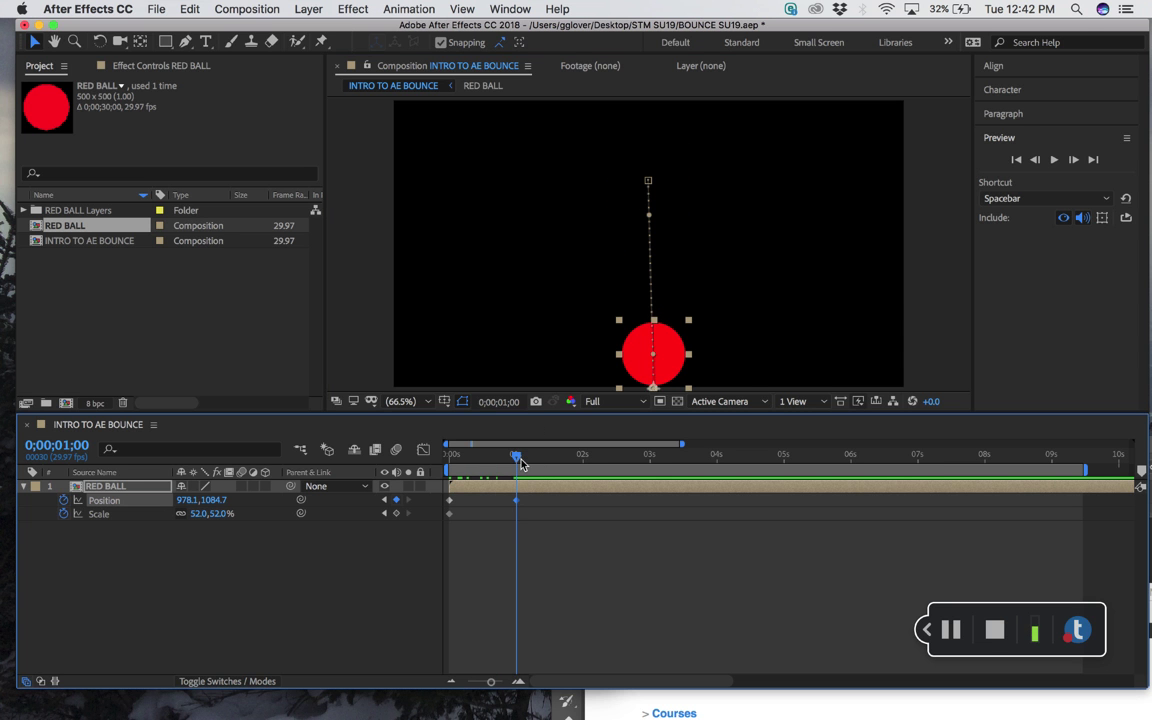
pyautogui.click(655, 267)
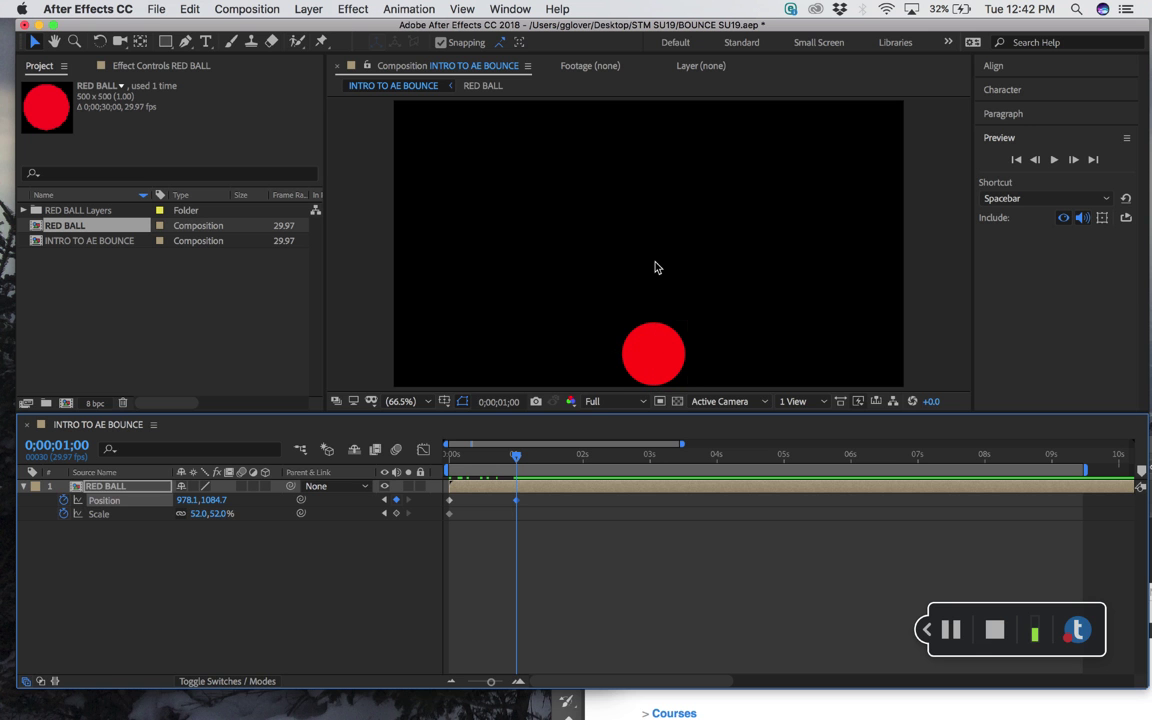
pyautogui.click(660, 339)
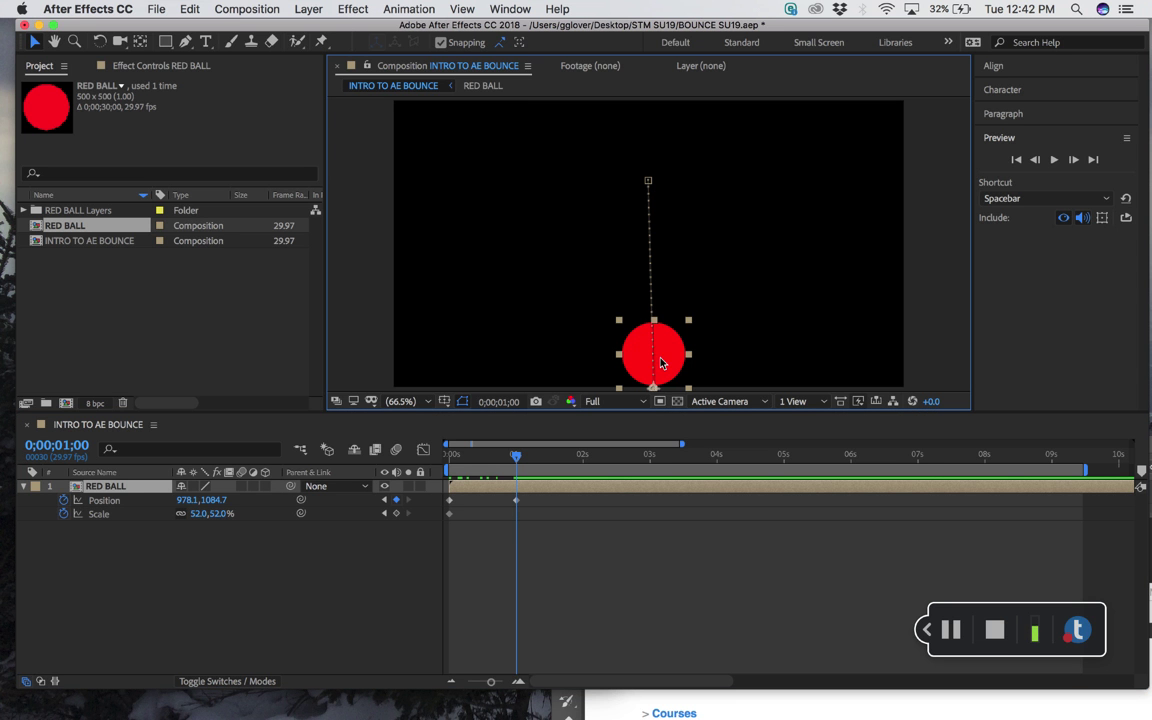
pyautogui.click(131, 560)
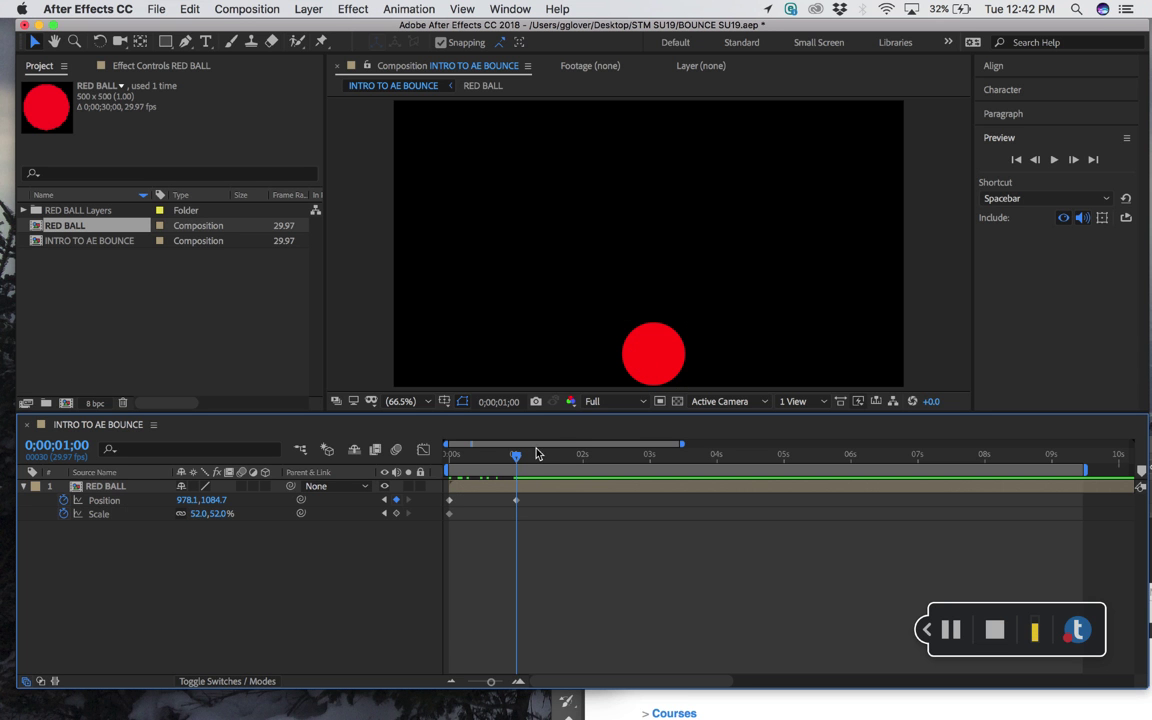
pyautogui.moveTo(522, 456); pyautogui.dragTo(519, 456)
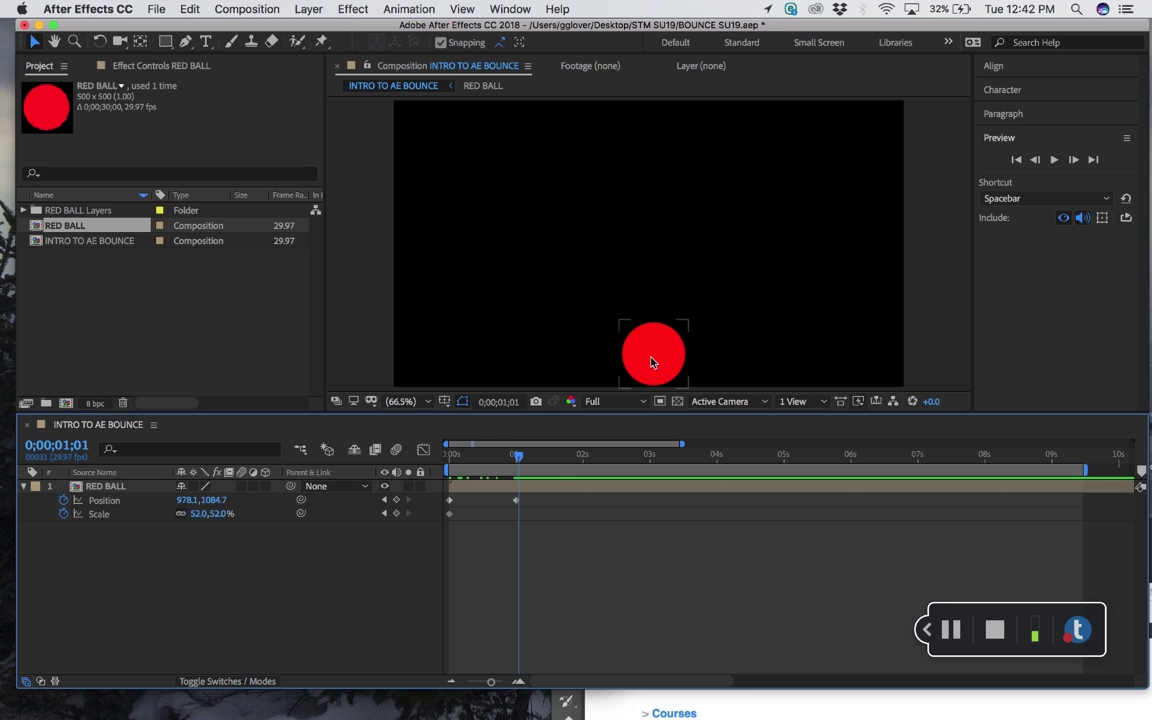
pyautogui.click(121, 488)
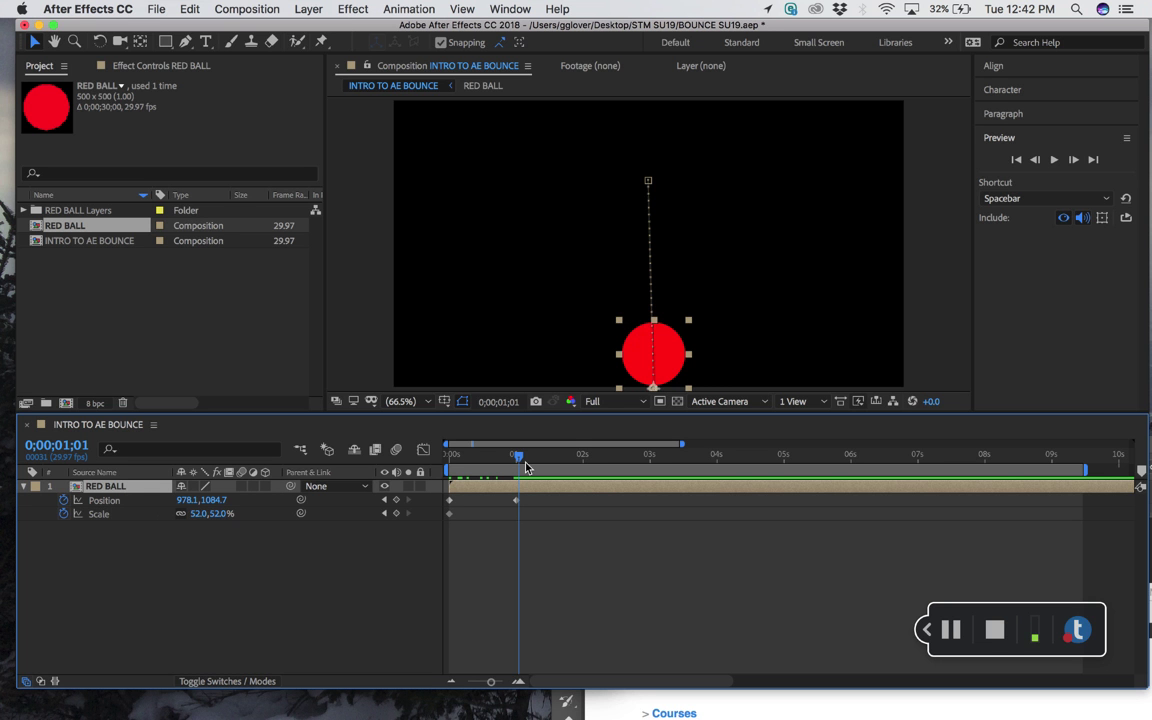
# Add a Scale keyframe for RED BALL at its landing frame, 0;00;01;00, and scrub through the drop
pyautogui.click(450, 455)
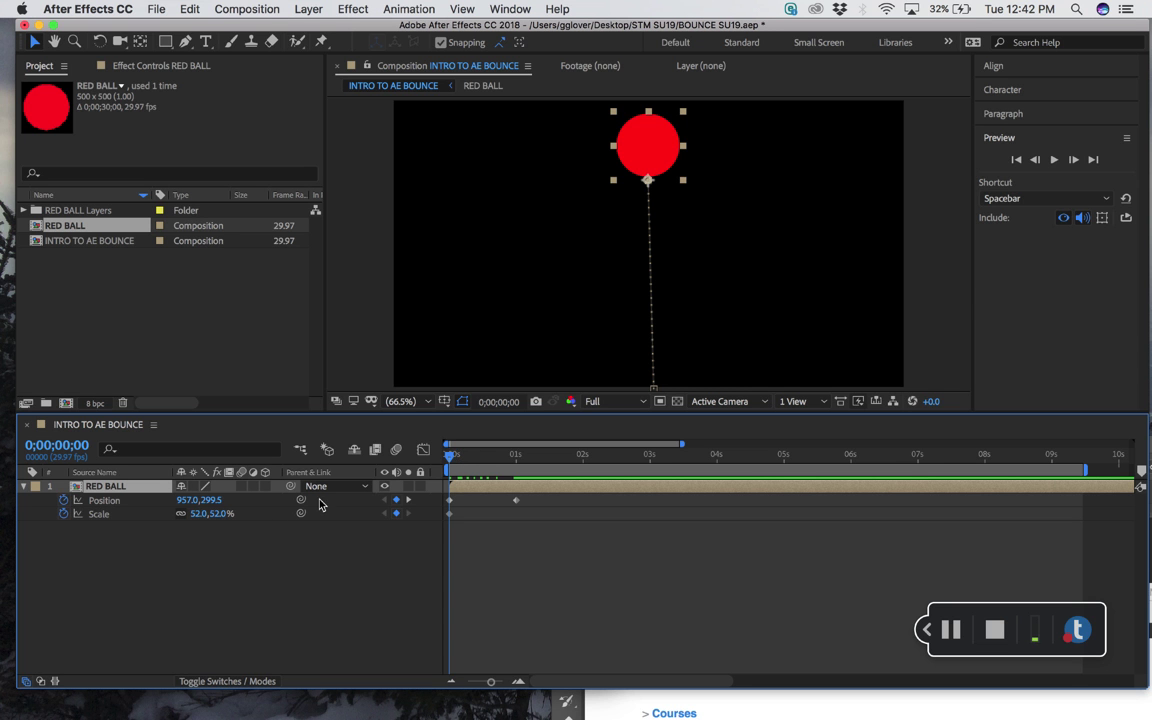
pyautogui.click(408, 499)
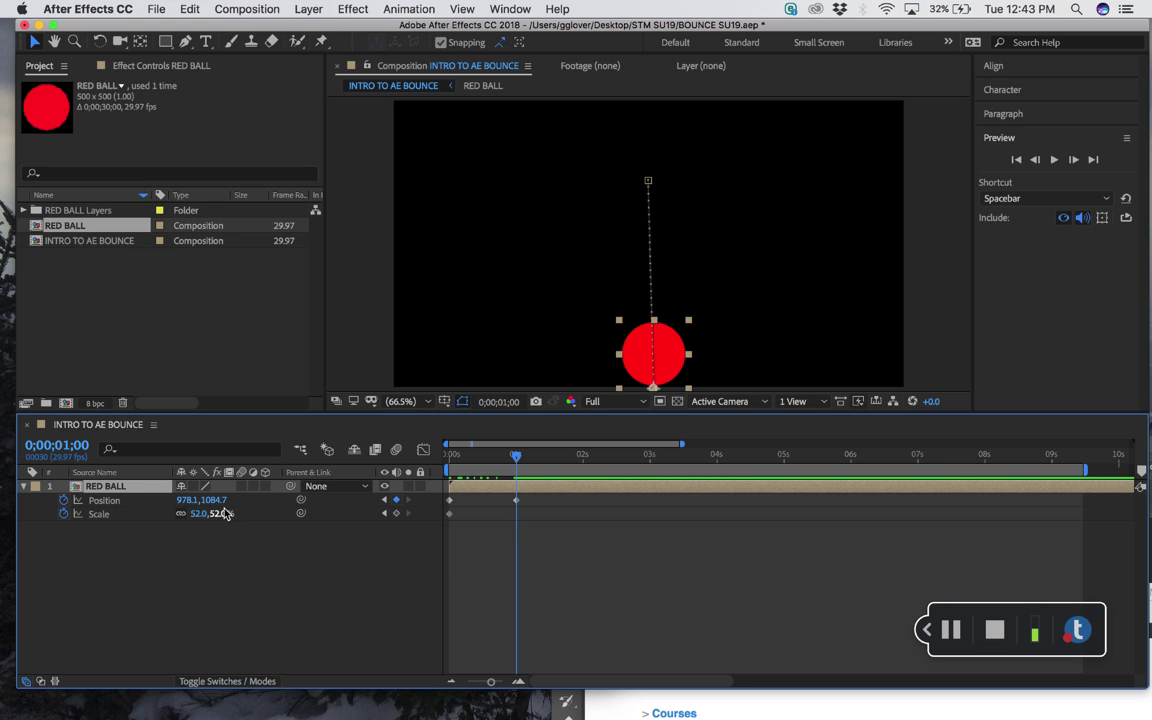
pyautogui.click(397, 513)
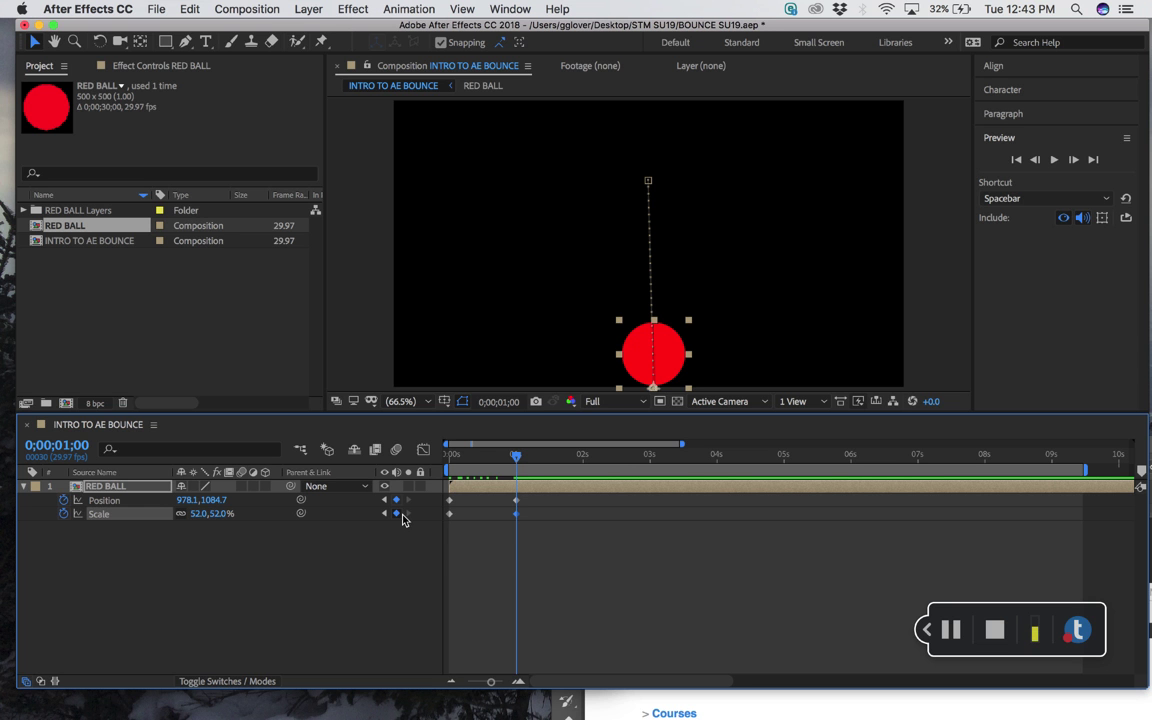
pyautogui.press('space')
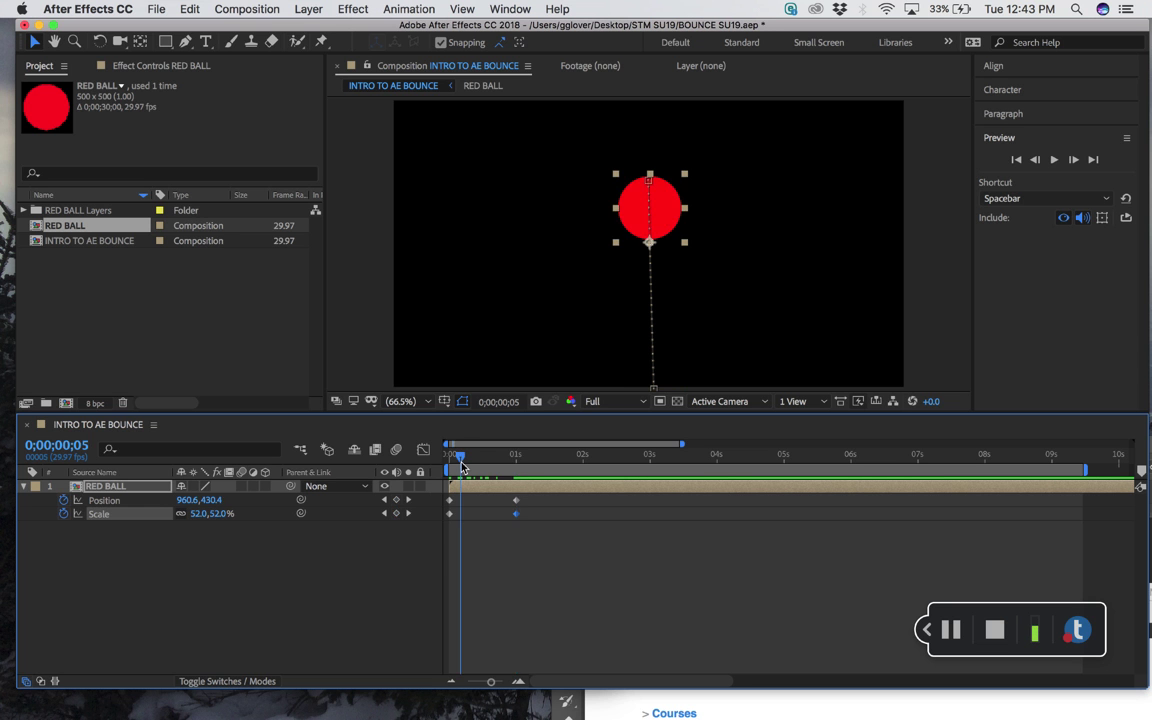
pyautogui.moveTo(519, 463); pyautogui.dragTo(522, 463)
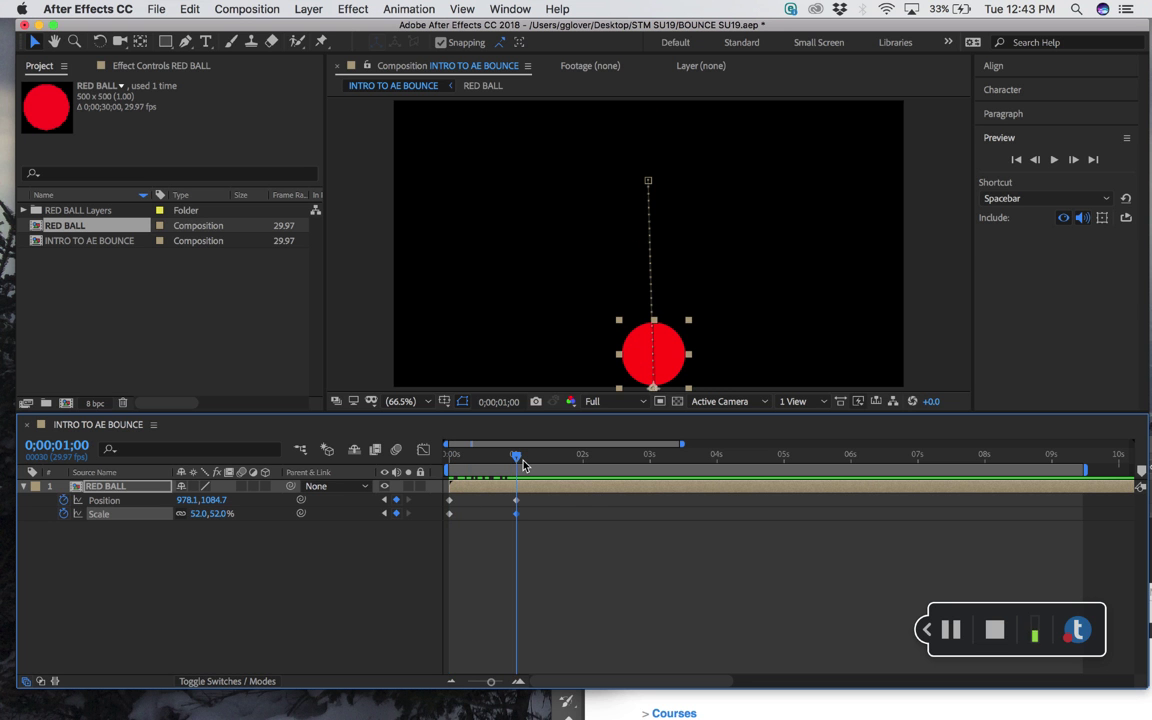
pyautogui.press('space')
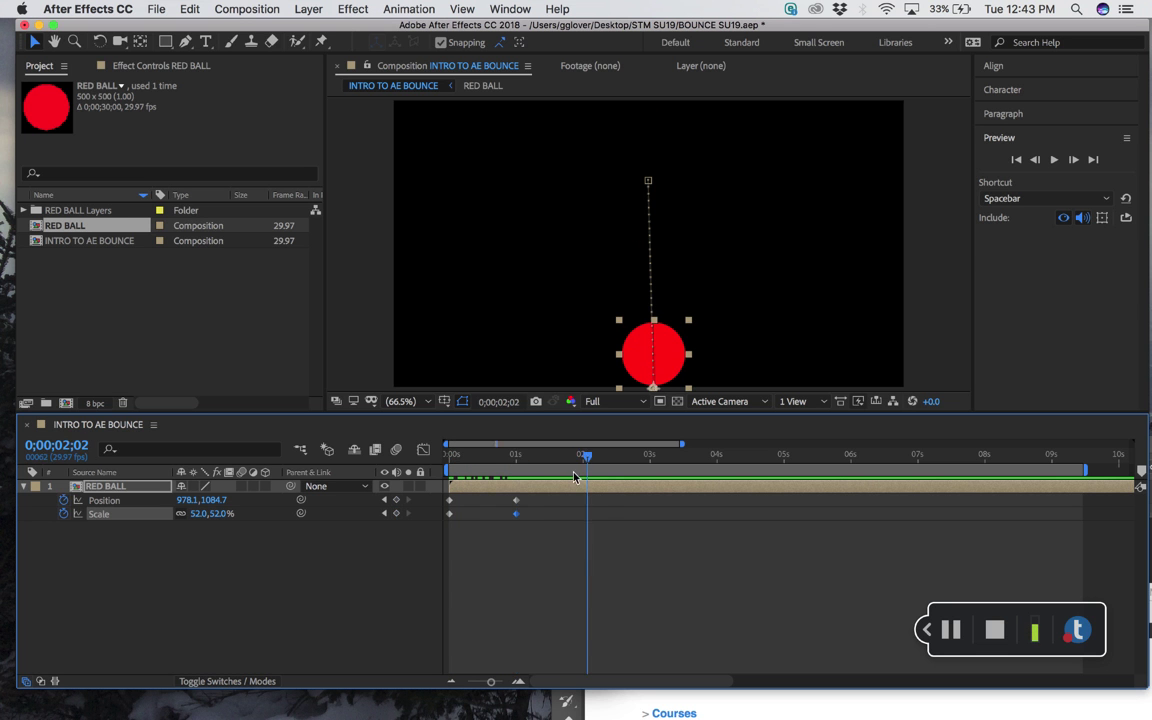
pyautogui.press('space')
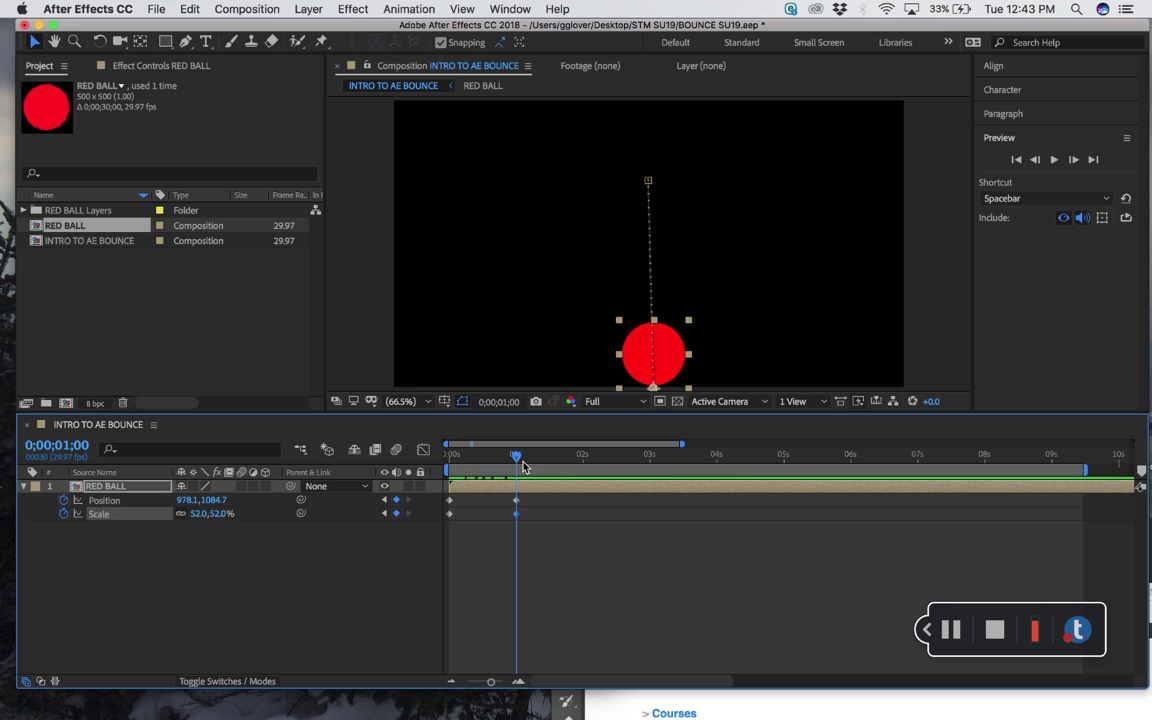
pyautogui.moveTo(523, 466); pyautogui.dragTo(546, 463)
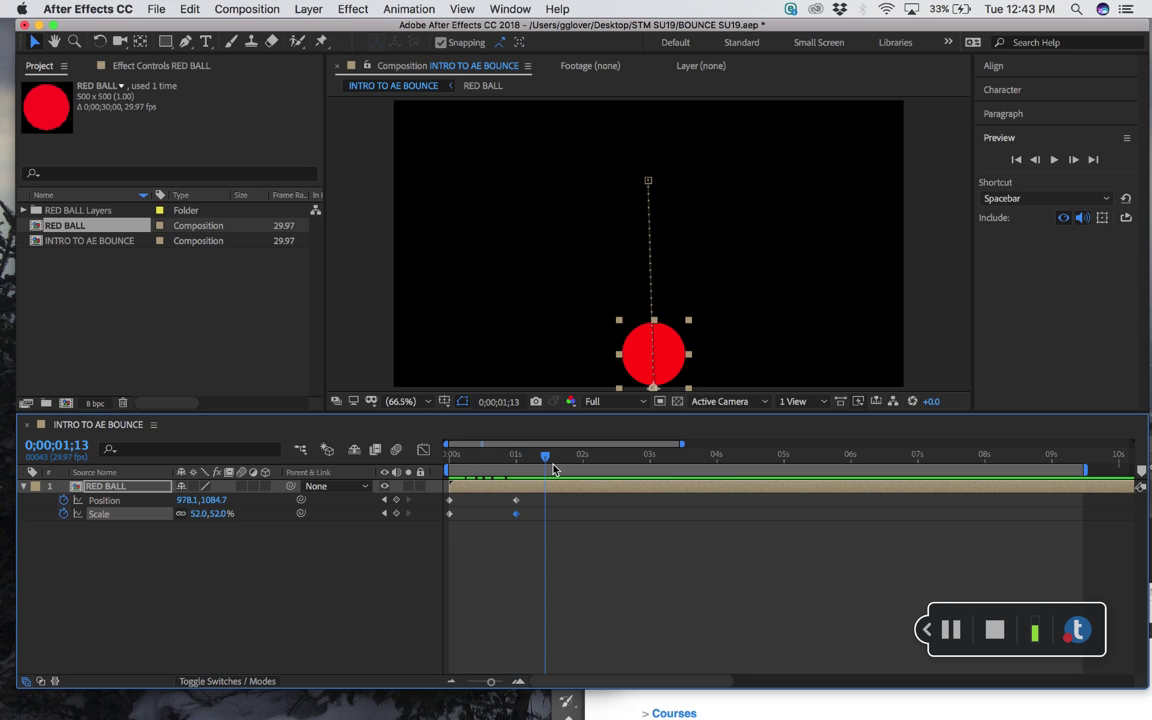
pyautogui.click(530, 542)
pyautogui.moveTo(519, 515); pyautogui.dragTo(517, 496)
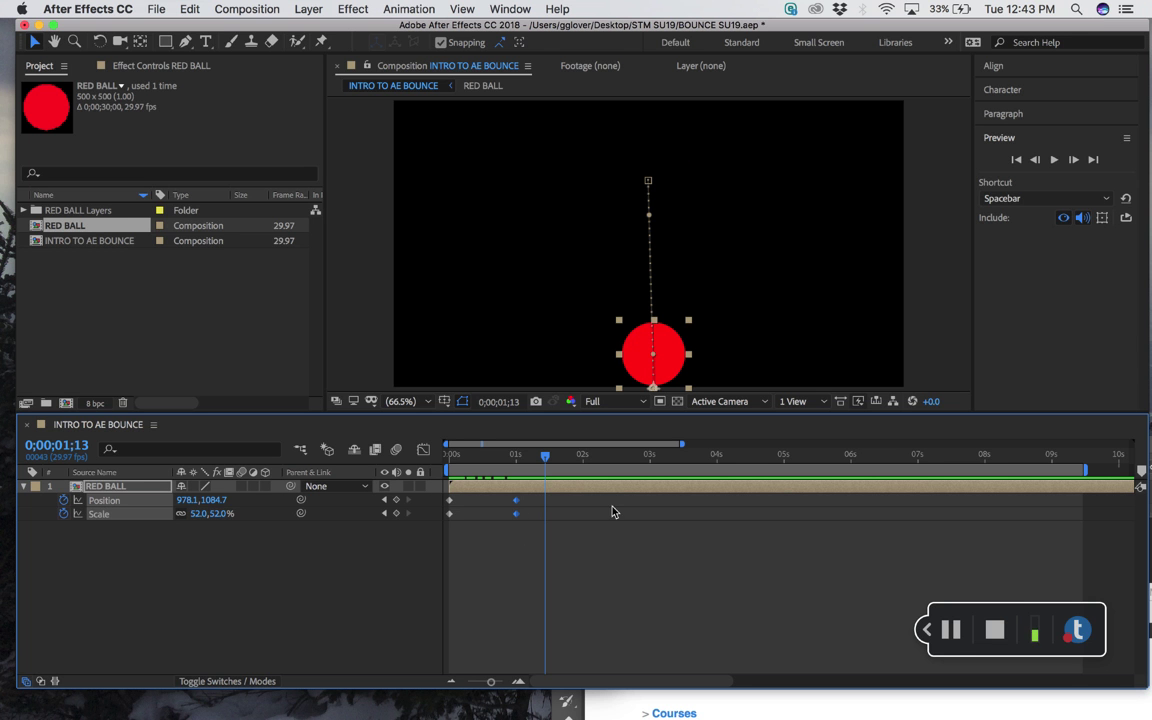
pyautogui.press('super+v')
pyautogui.press('super+z')
# Add Position and Scale keyframes at 0;00;01;12 that hold the ball at the ground in its current shape
pyautogui.moveTo(548, 457)
pyautogui.mouseDown()
pyautogui.moveTo(523, 457)
pyautogui.moveTo(542, 457)
pyautogui.mouseUp()
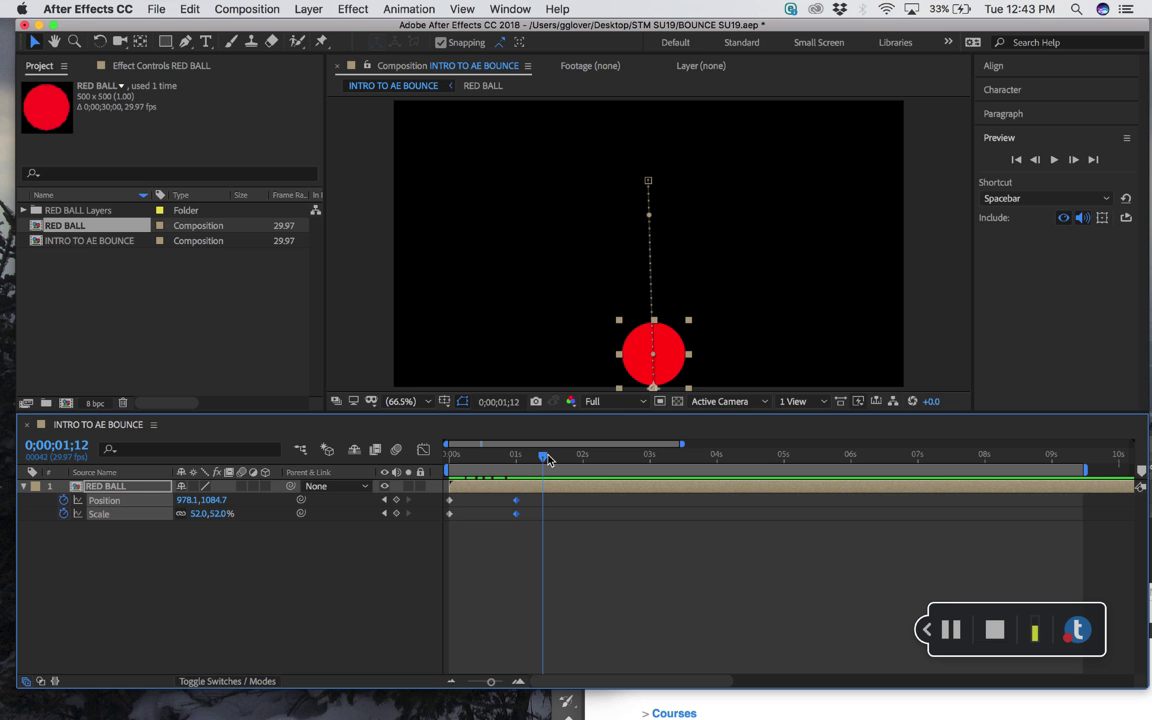
pyautogui.click(396, 500)
pyautogui.click(396, 513)
pyautogui.click(491, 501)
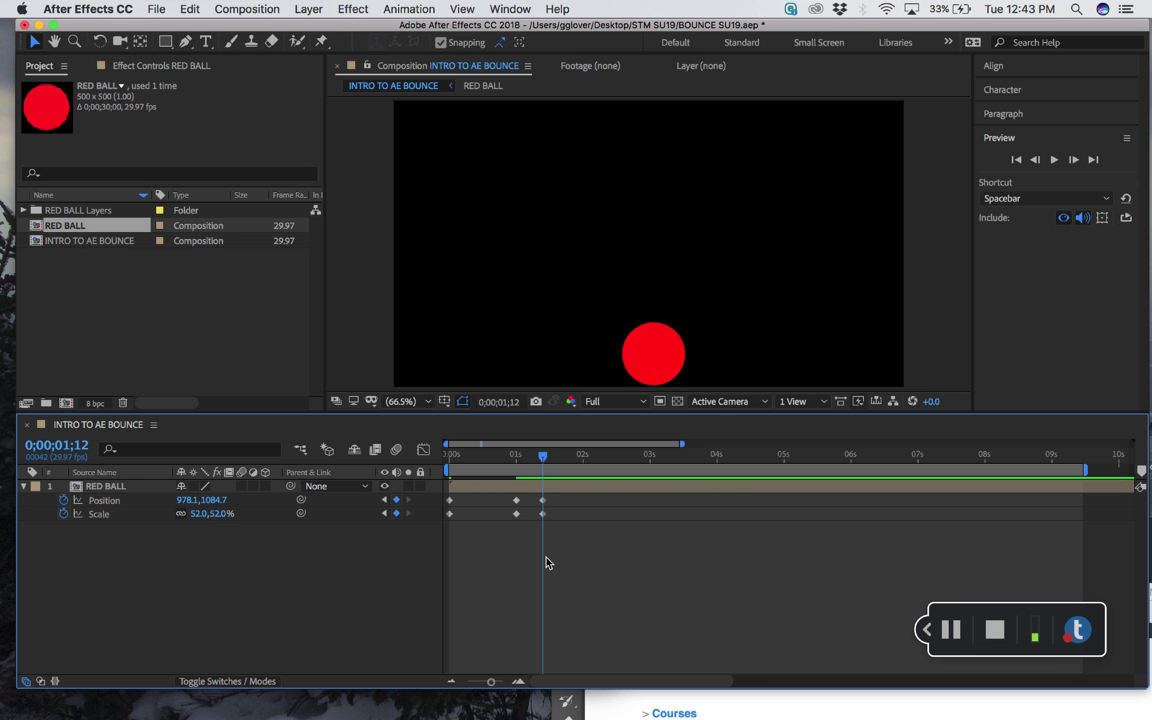
# At 0;00;01;06, midway between the two ground keyframes, squash the ball with an unlinked Scale of 52, 17%
pyautogui.click(462, 470)
pyautogui.moveTo(459, 476); pyautogui.dragTo(536, 477)
pyautogui.click(556, 490)
pyautogui.press('j')
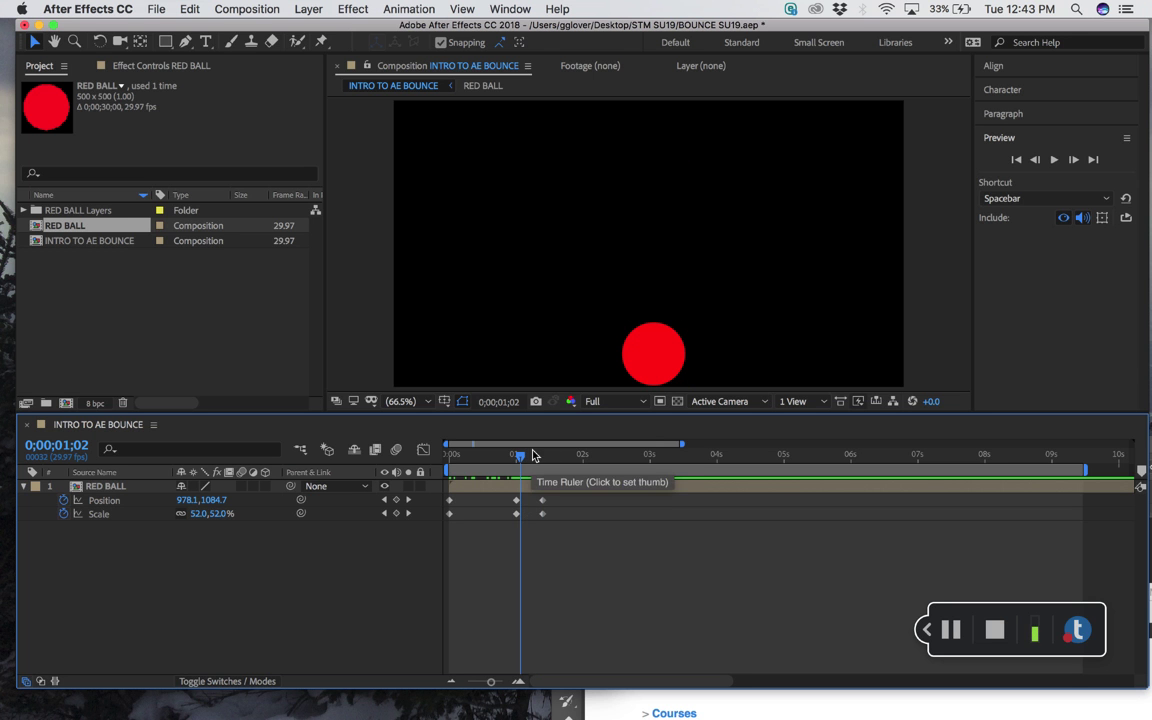
pyautogui.press('pageup')
pyautogui.hotkey('shift', 'pagedown')
pyautogui.hotkey('shift', 'pageup')
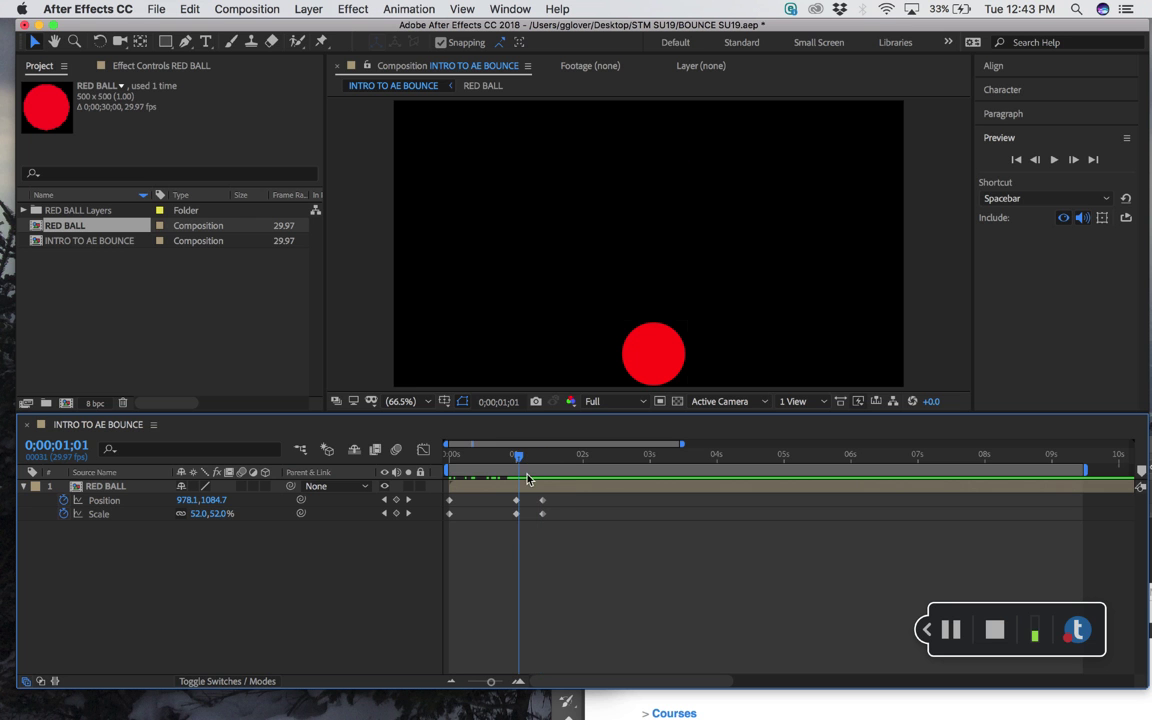
pyautogui.moveTo(528, 462)
pyautogui.mouseDown()
pyautogui.moveTo(514, 456)
pyautogui.moveTo(537, 459)
pyautogui.mouseUp()
pyautogui.moveTo(538, 459); pyautogui.dragTo(536, 459)
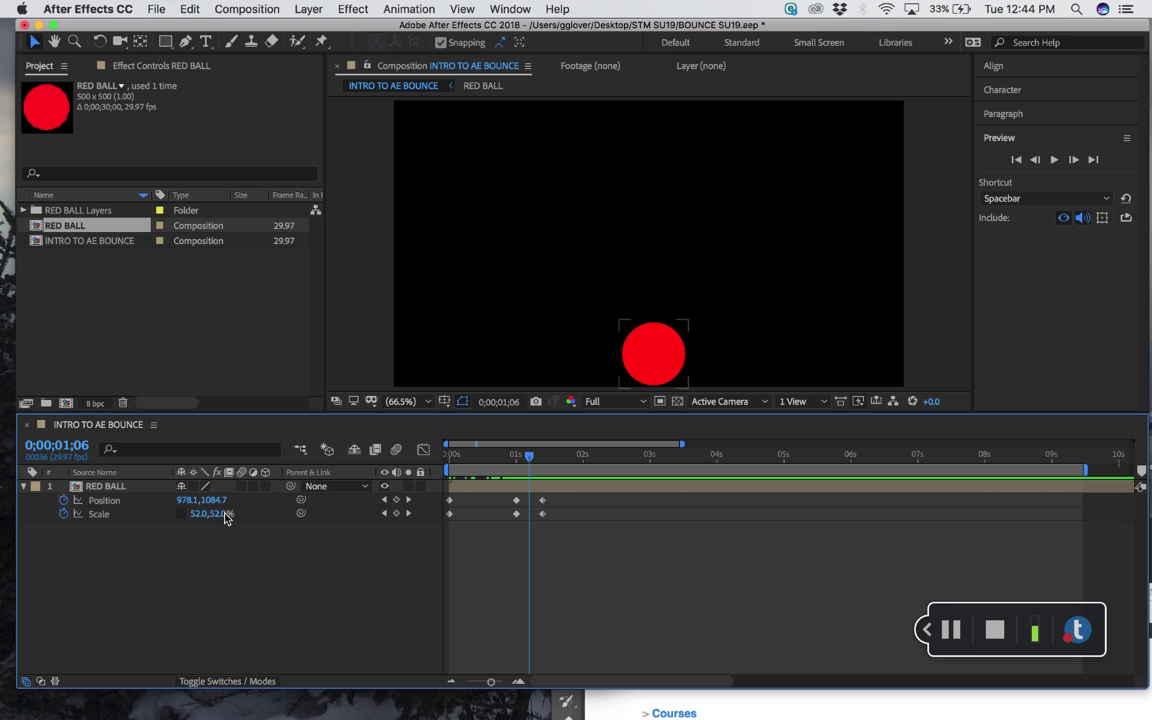
pyautogui.moveTo(227, 517); pyautogui.dragTo(209, 531)
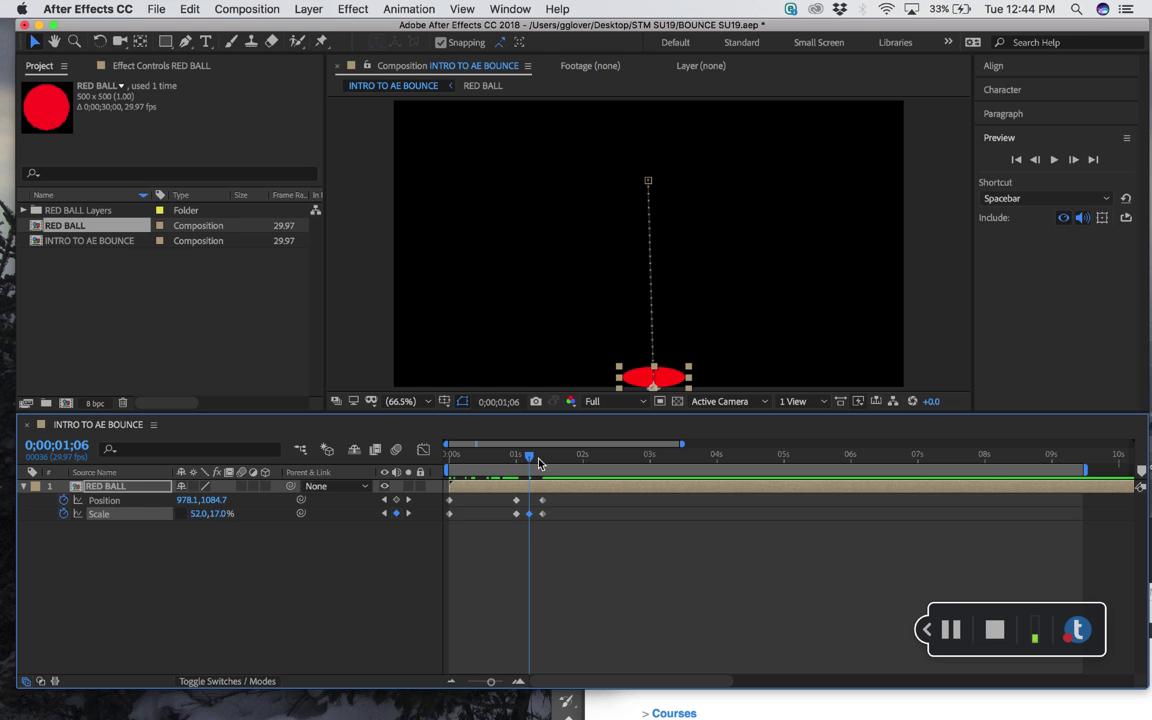
# Play the animation from the first frame to check the drop and squash
pyautogui.moveTo(538, 463); pyautogui.dragTo(427, 414)
pyautogui.press('space')
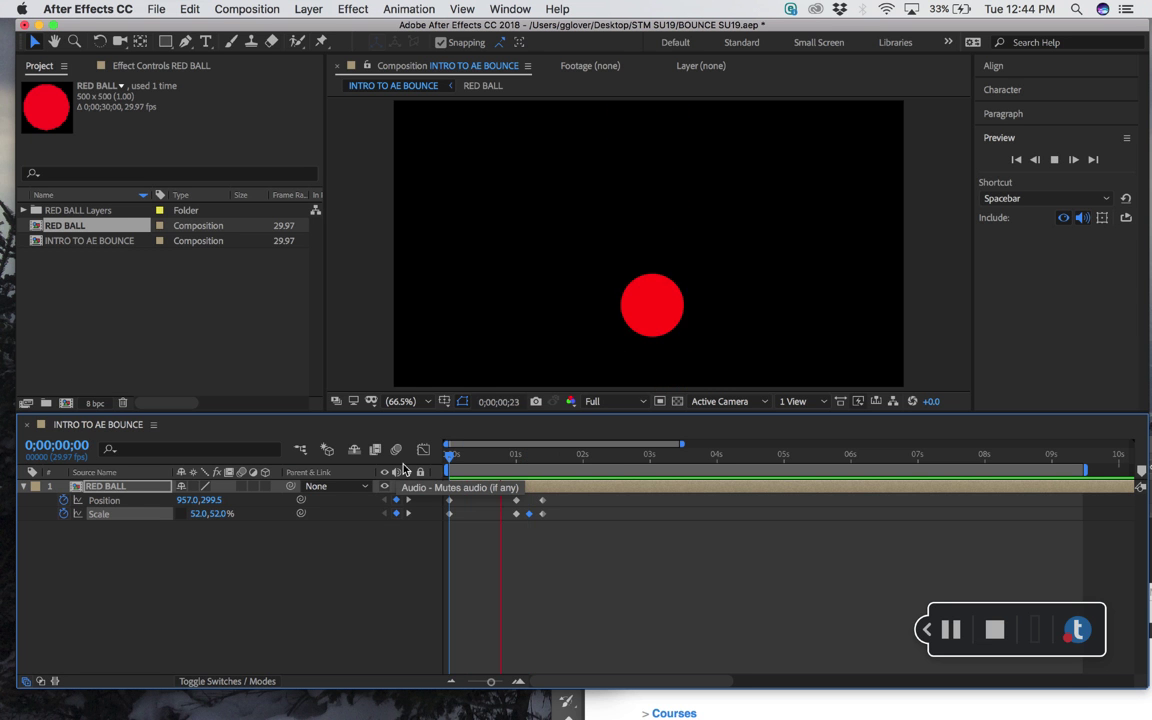
pyautogui.press('space')
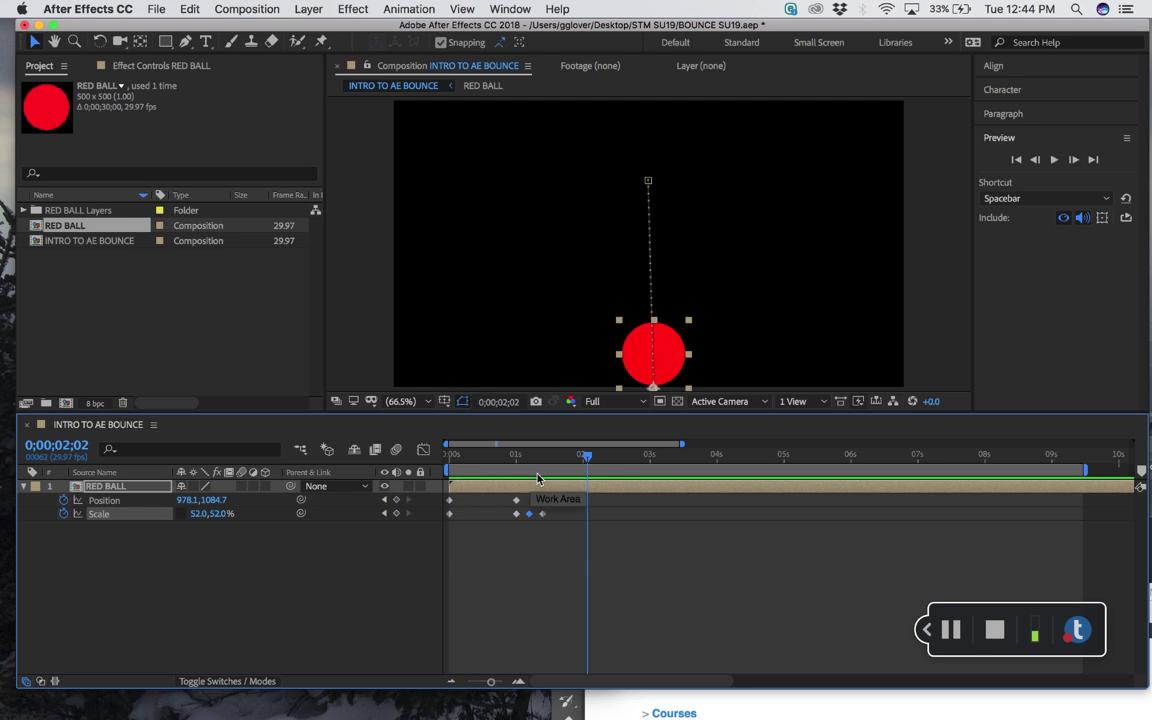
# At 0;00;02;00, move the ball up for its rebound to a Position of about 957, 555
pyautogui.moveTo(537, 456)
pyautogui.mouseDown()
pyautogui.moveTo(514, 456)
pyautogui.moveTo(550, 467)
pyautogui.mouseUp()
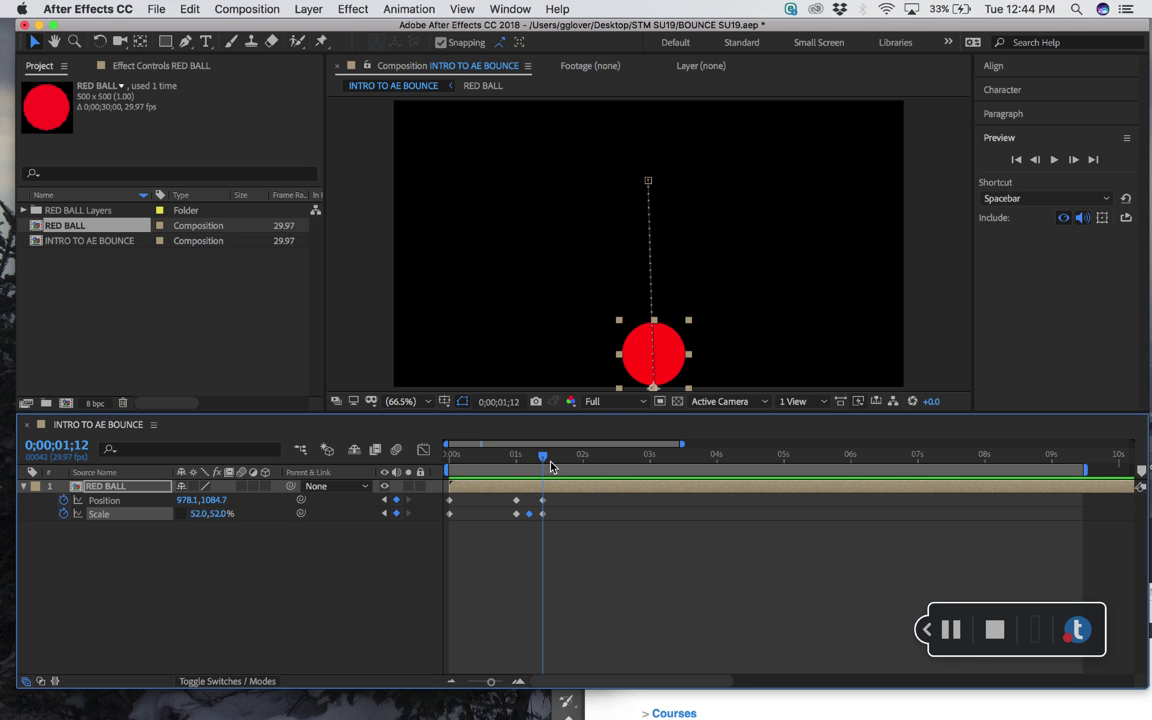
pyautogui.press('space')
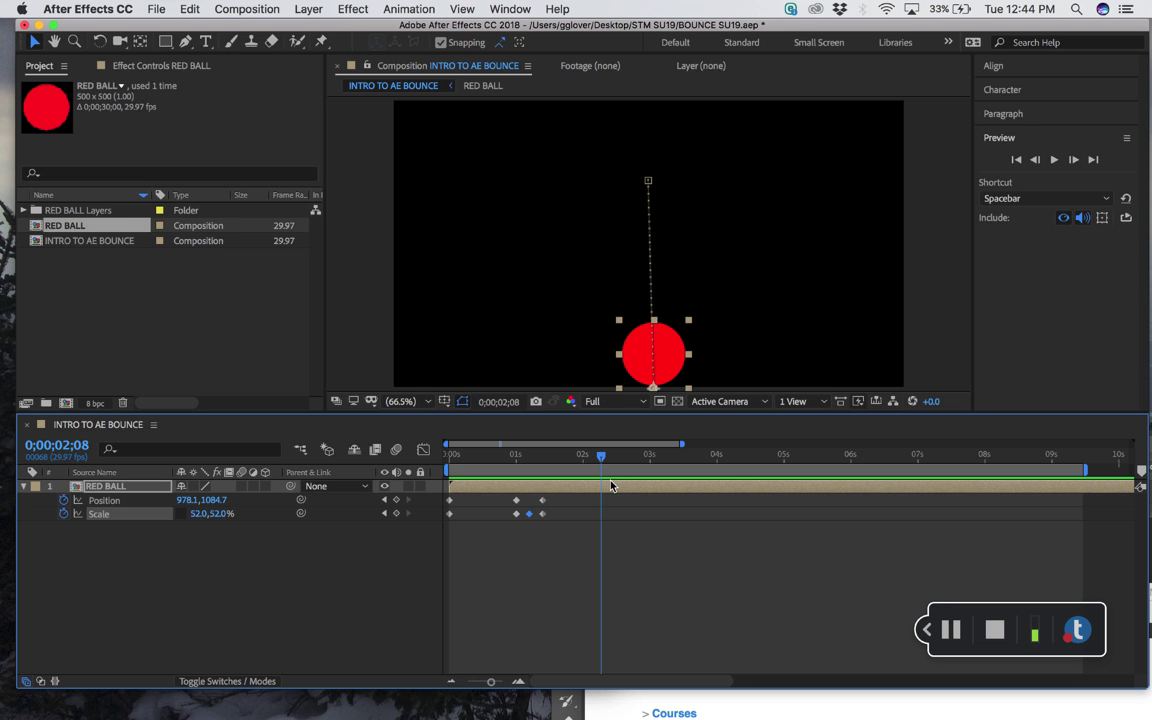
pyautogui.press('pagedown')
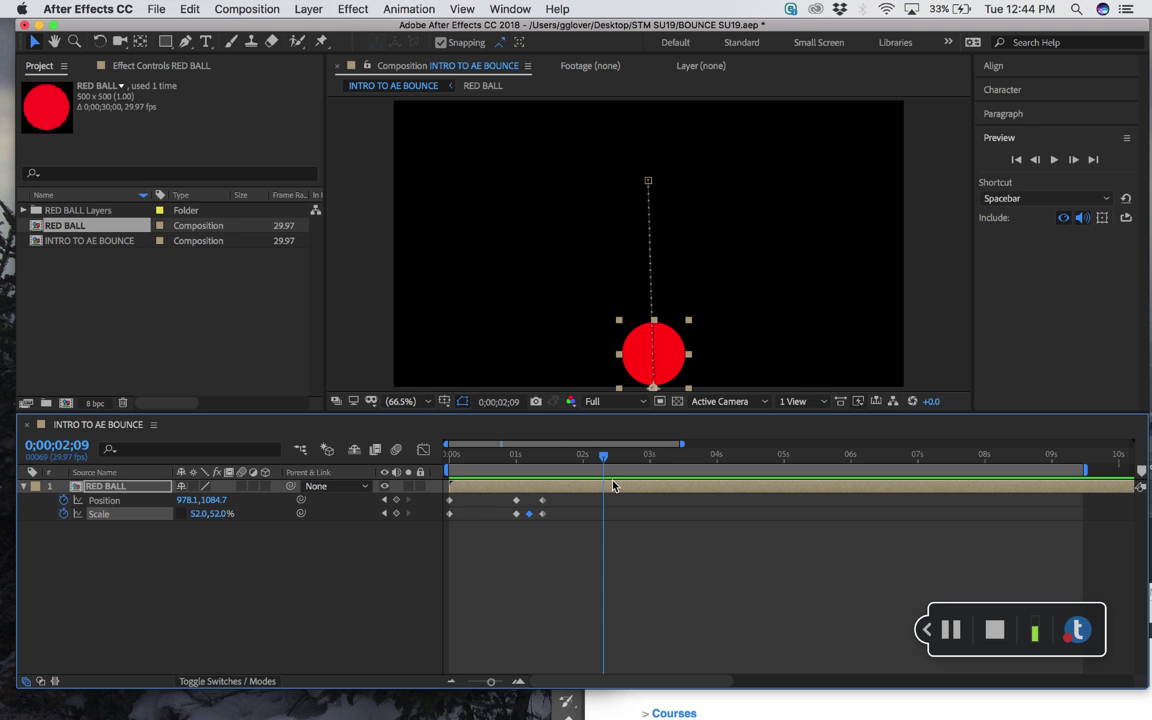
pyautogui.moveTo(613, 486); pyautogui.dragTo(584, 486)
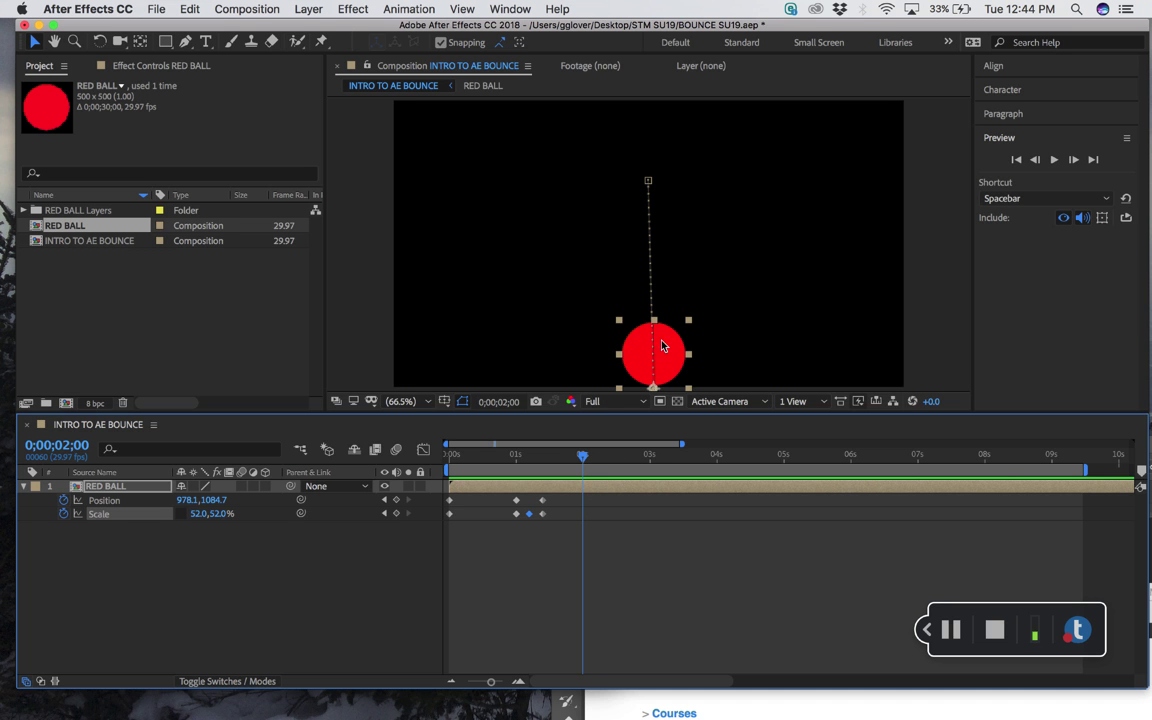
pyautogui.moveTo(661, 346); pyautogui.dragTo(645, 227)
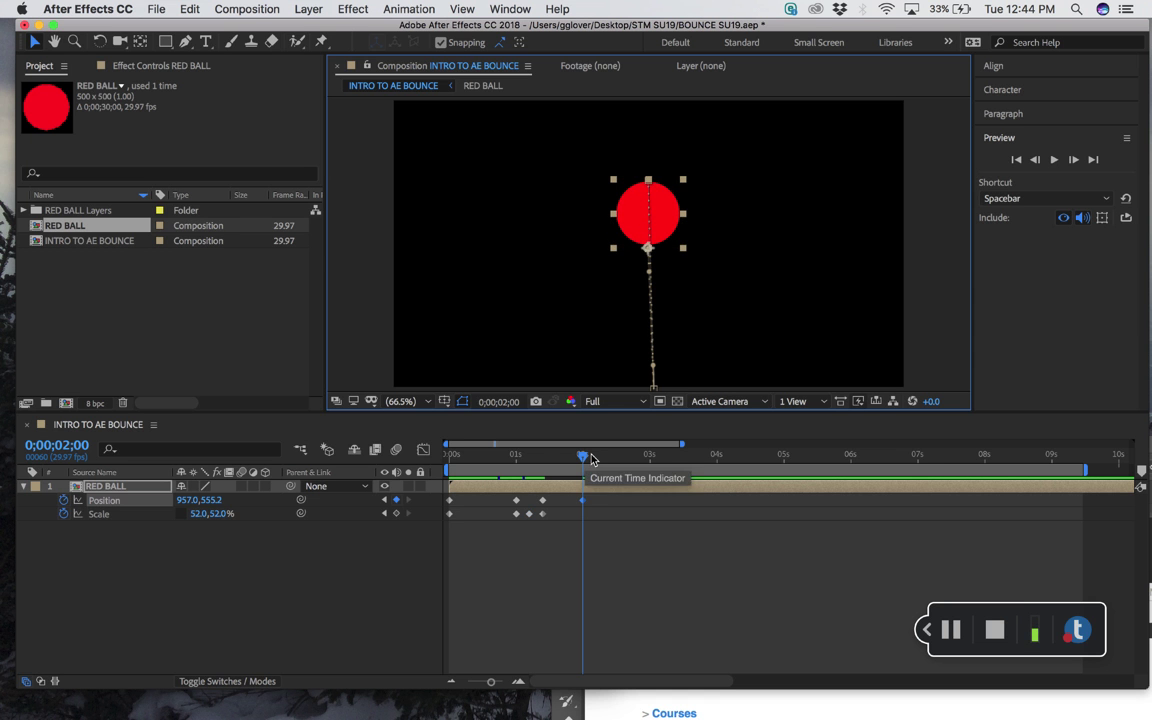
# Copy all Position and Scale keyframes from 0;00;01;00 through 0;00;02;00 and paste them at 0;00;02;22
pyautogui.moveTo(591, 458); pyautogui.dragTo(591, 487)
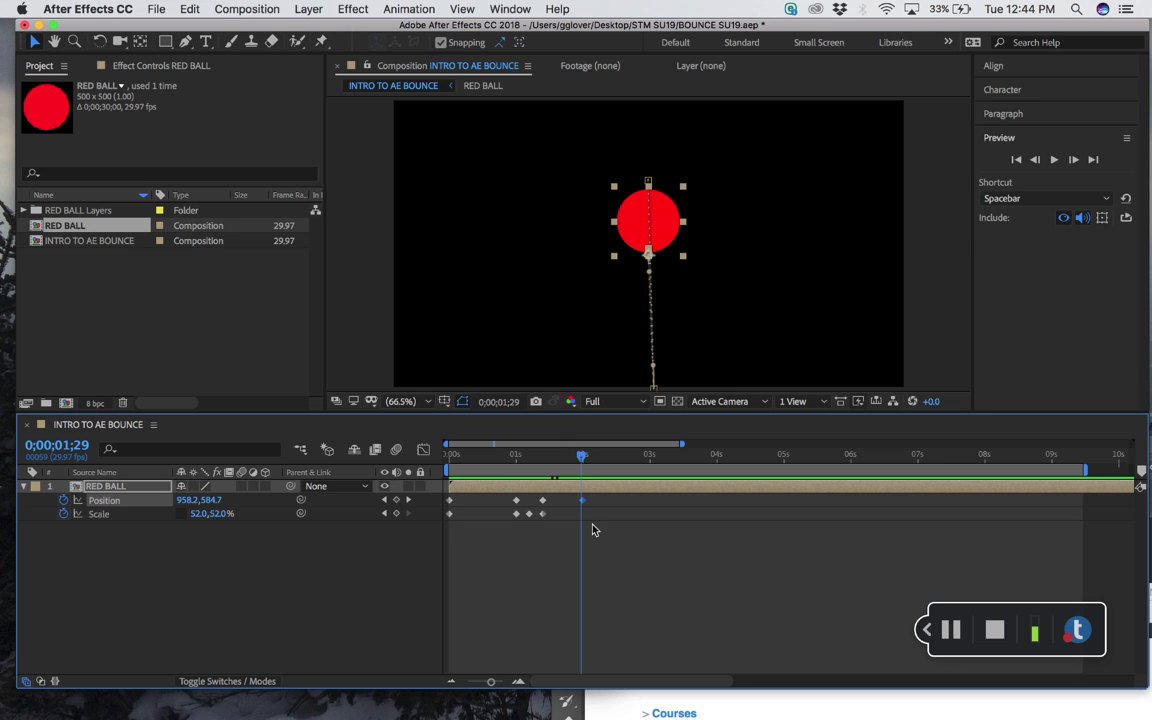
pyautogui.moveTo(591, 468)
pyautogui.mouseDown()
pyautogui.moveTo(412, 468)
pyautogui.moveTo(521, 468)
pyautogui.moveTo(548, 485)
pyautogui.moveTo(591, 487)
pyautogui.mouseUp()
pyautogui.moveTo(622, 550); pyautogui.dragTo(516, 491)
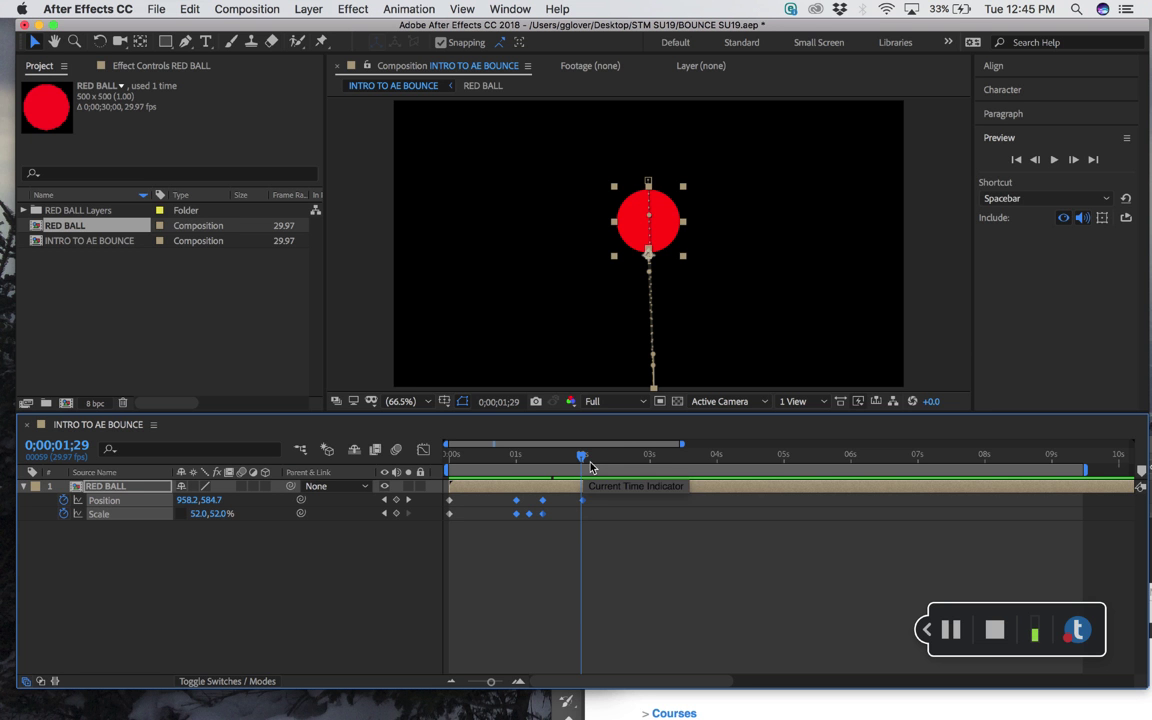
pyautogui.moveTo(584, 457); pyautogui.dragTo(642, 460)
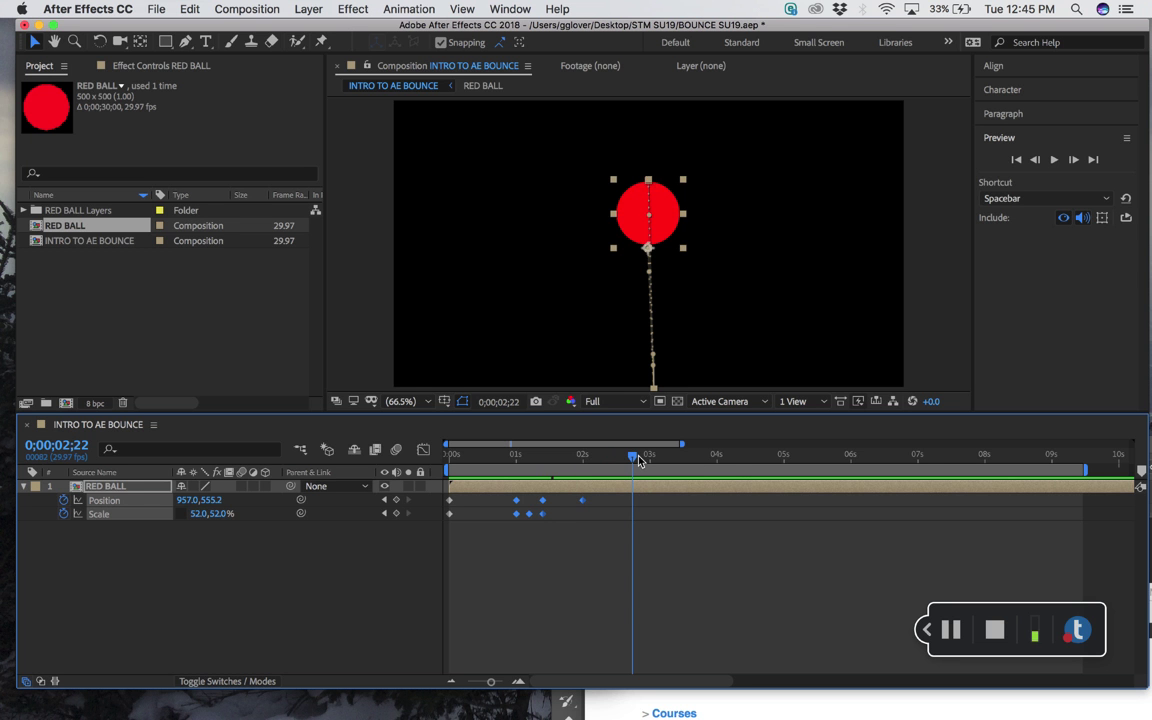
pyautogui.press('super+v')
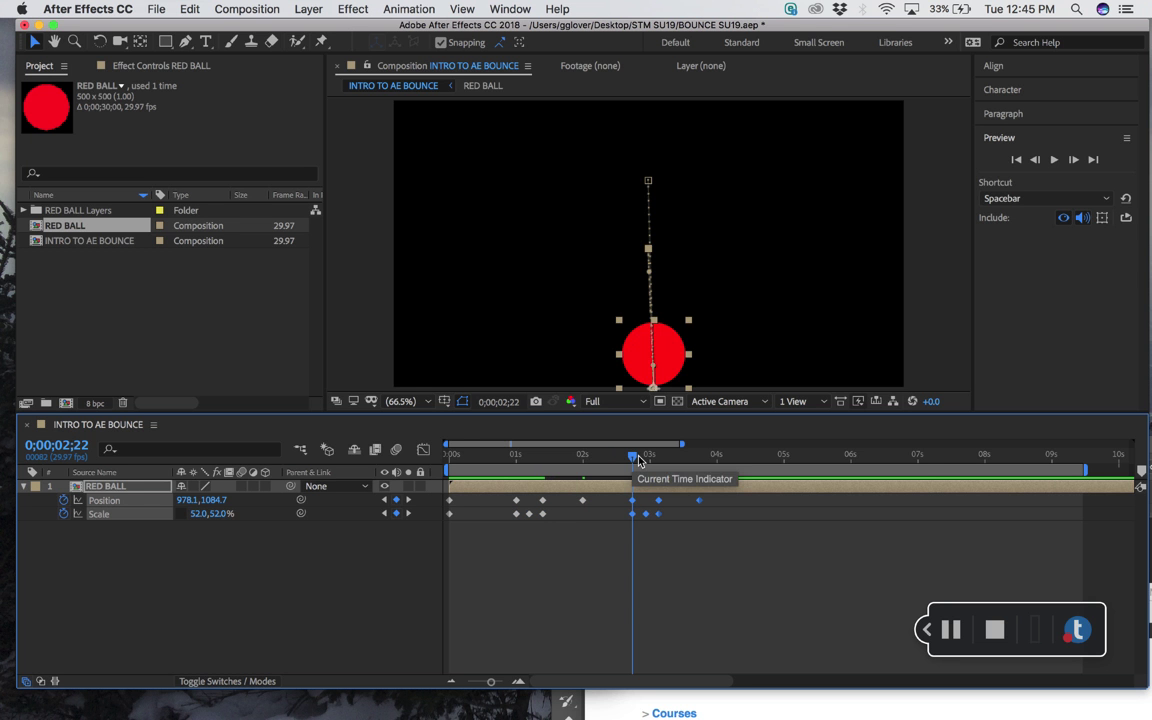
# At the last Position keyframe, 0;00;03;22, lower the second rebound to a Position of about 975, 742
pyautogui.press('space')
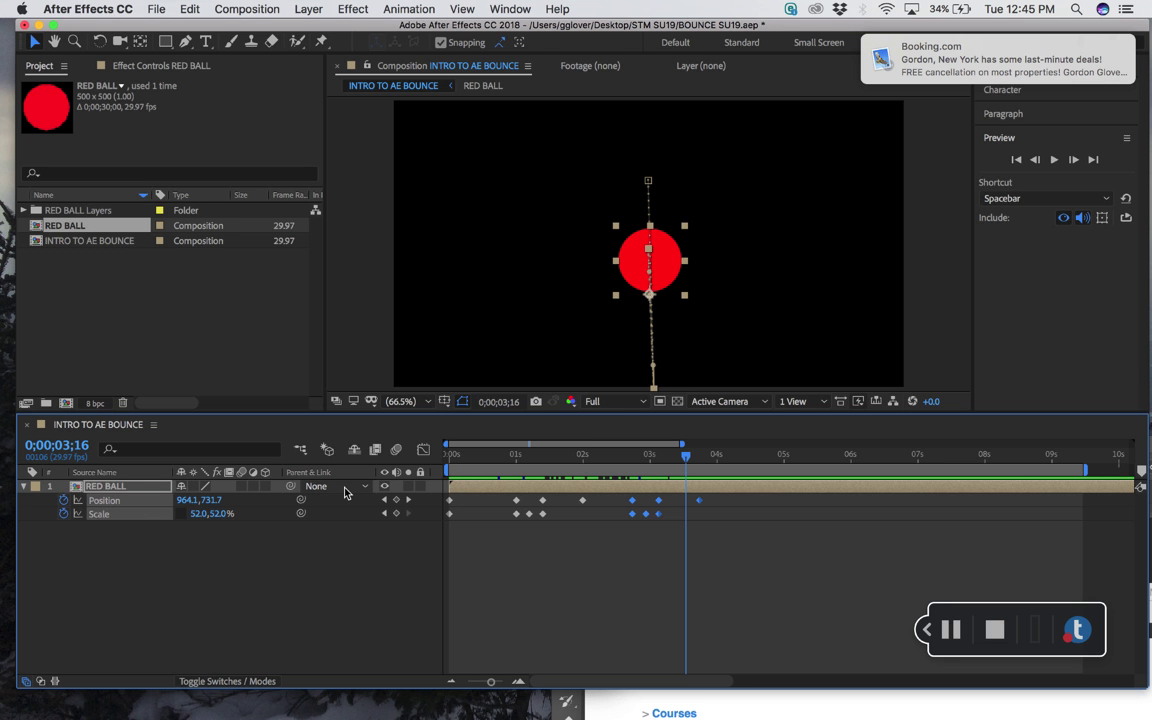
pyautogui.click(409, 500)
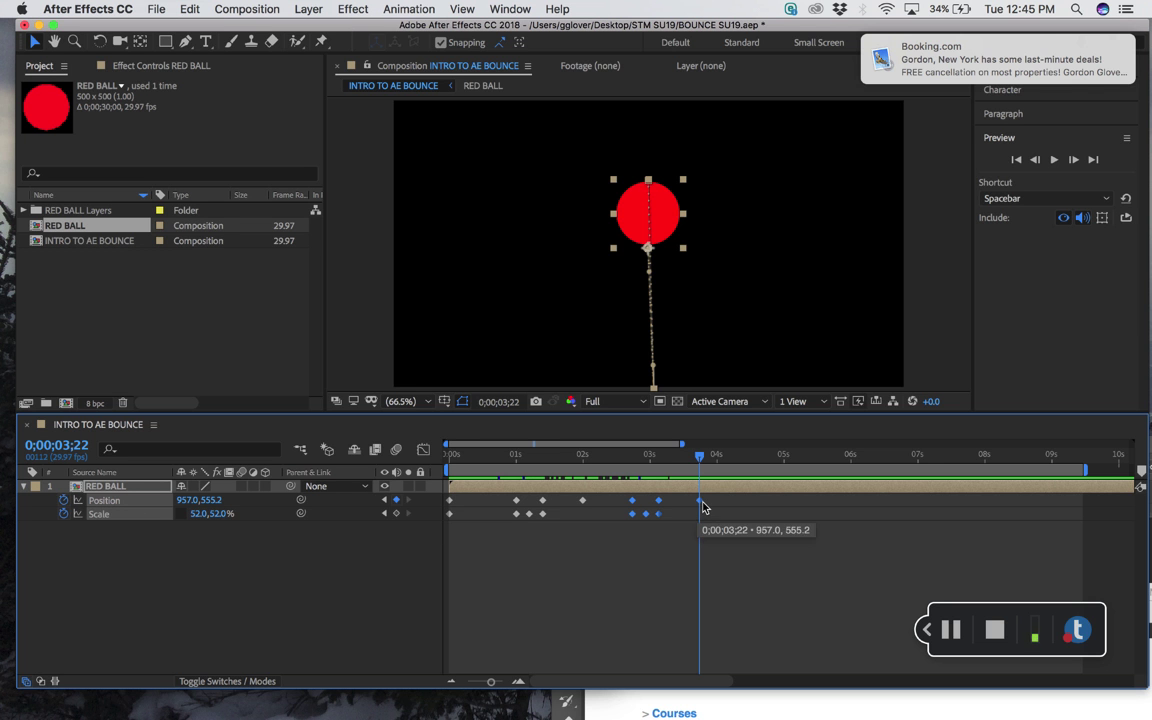
pyautogui.moveTo(676, 210); pyautogui.dragTo(678, 268)
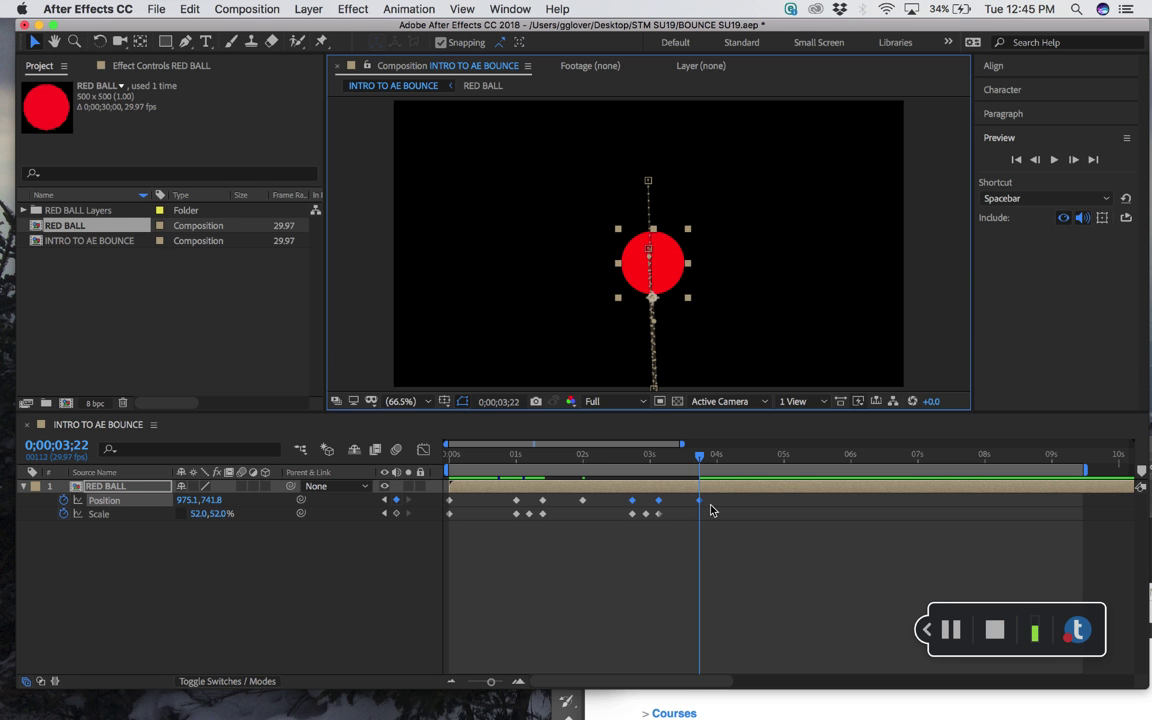
# Undo the Position changes made to the second rebound, restoring the keyframes pasted at 0;00;02;22, and deselect them
pyautogui.moveTo(671, 265); pyautogui.dragTo(671, 261)
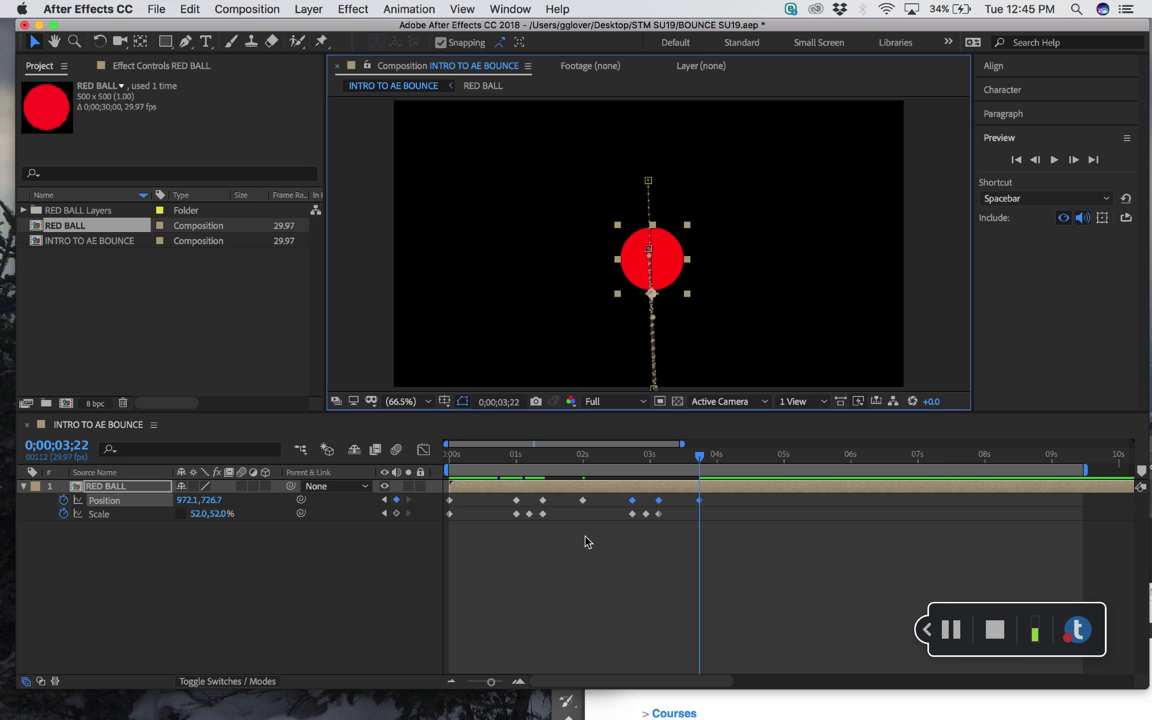
pyautogui.press('super+z')
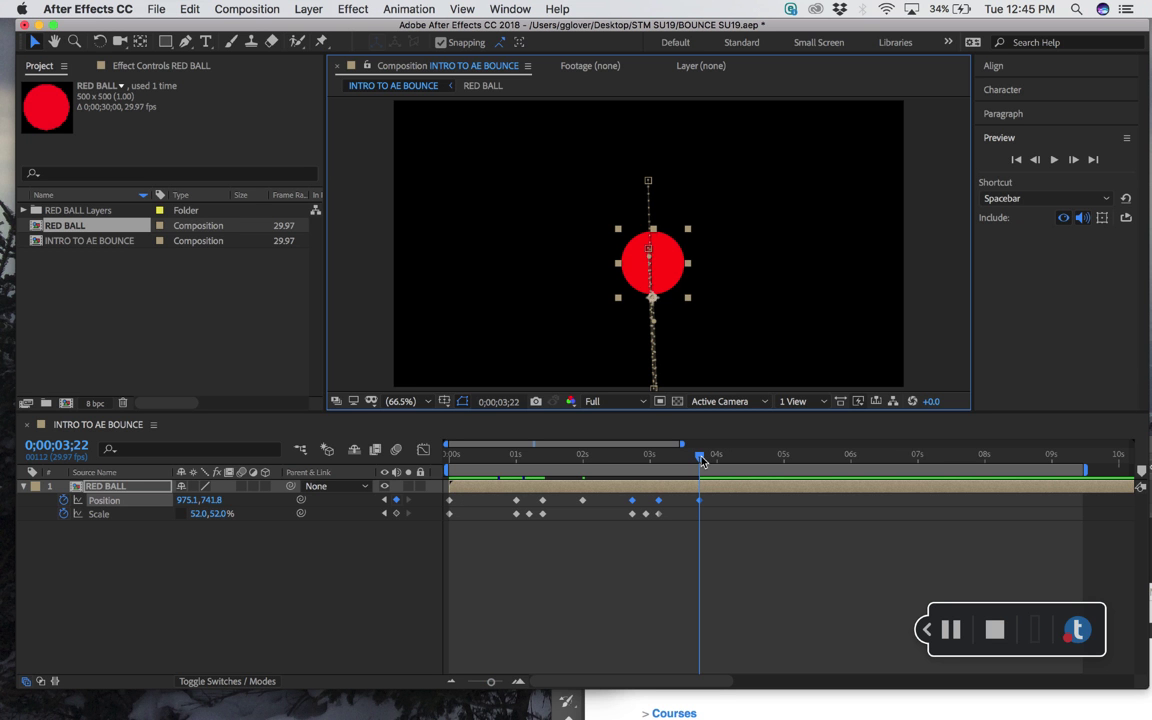
pyautogui.moveTo(702, 459); pyautogui.dragTo(652, 476)
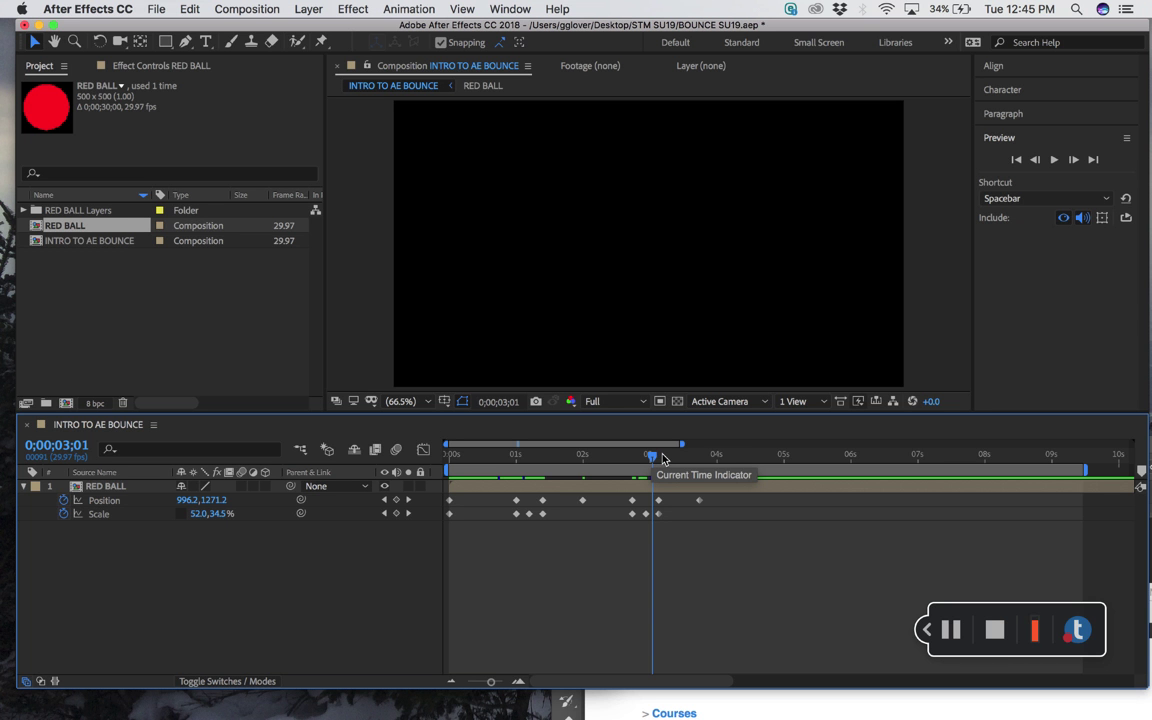
pyautogui.moveTo(662, 458); pyautogui.dragTo(612, 458)
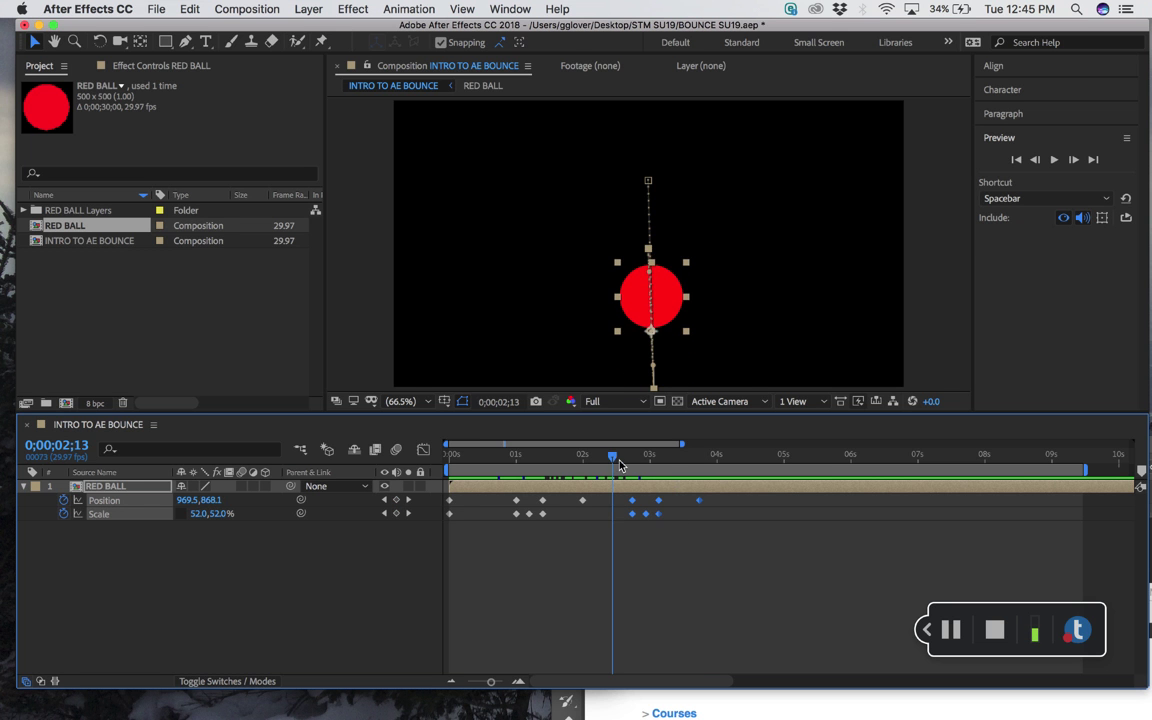
pyautogui.click(697, 500)
pyautogui.press('Delete')
pyautogui.moveTo(620, 463); pyautogui.dragTo(700, 460)
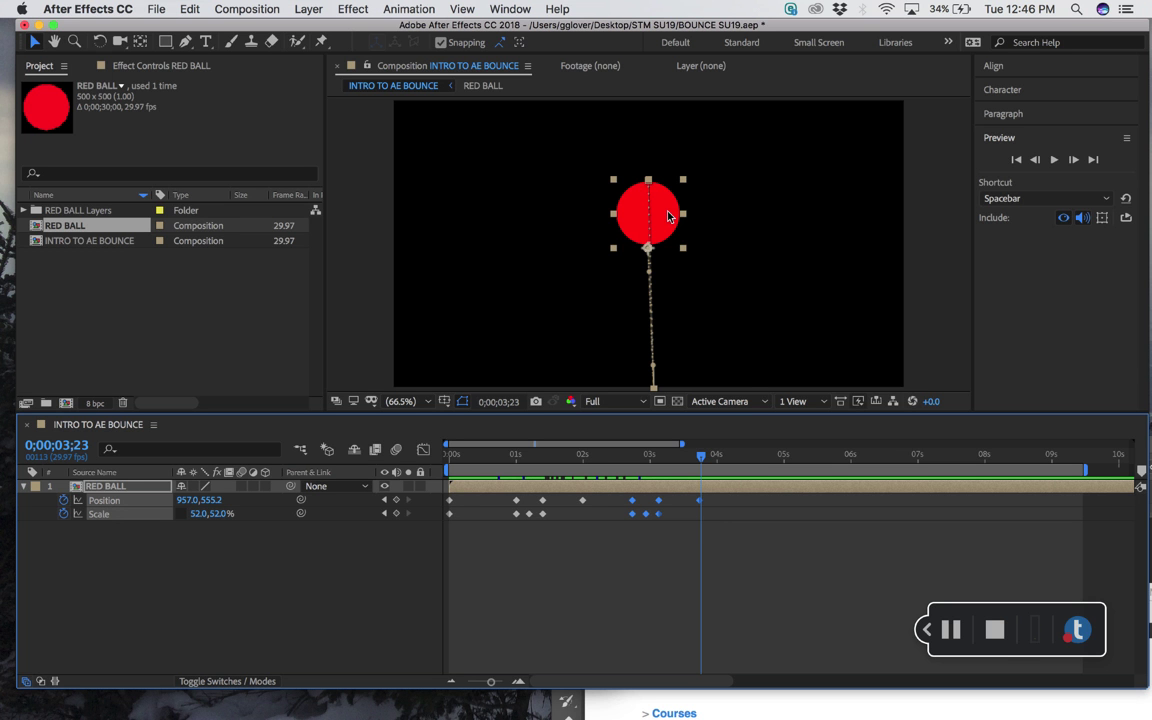
pyautogui.click(656, 505)
pyautogui.click(695, 505)
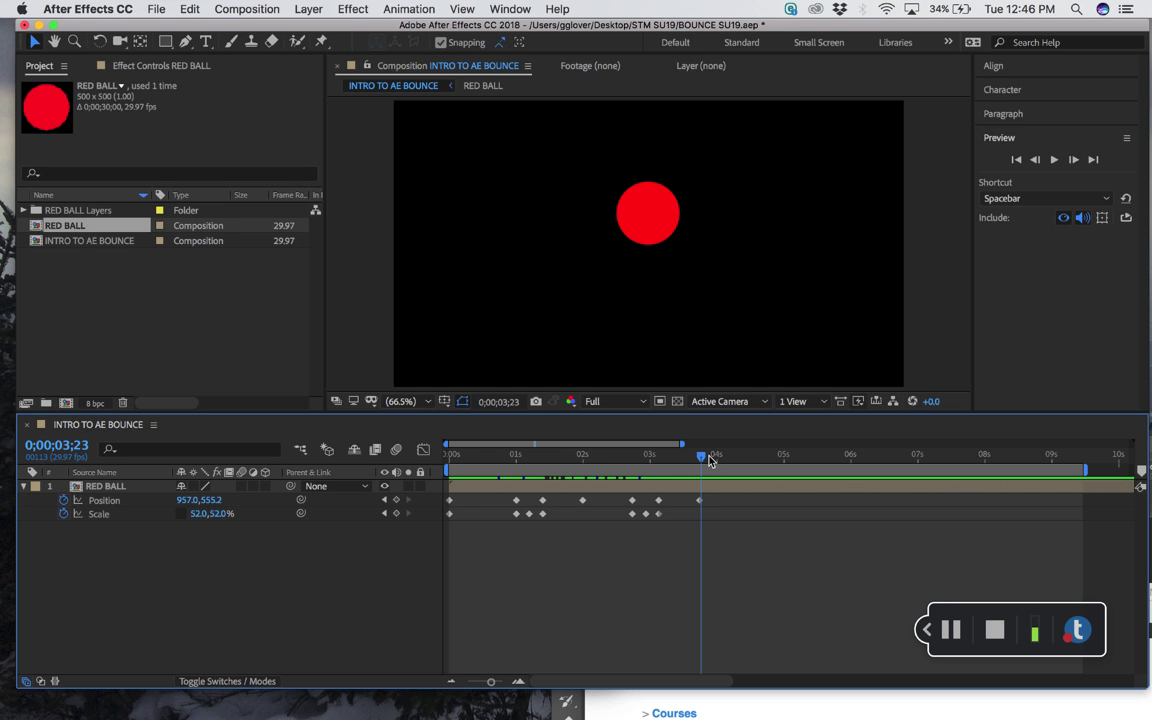
# Play the animation from the first frame to check the first two rebounds
pyautogui.moveTo(710, 459); pyautogui.dragTo(447, 474)
pyautogui.press('space')
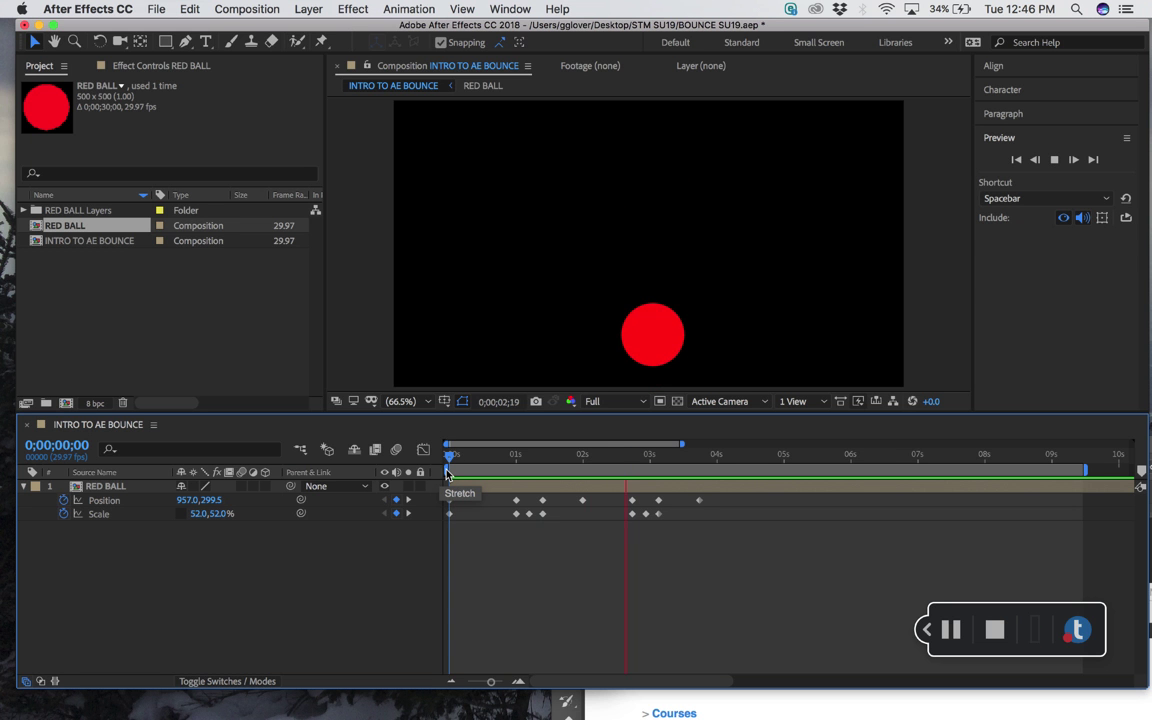
pyautogui.press('space')
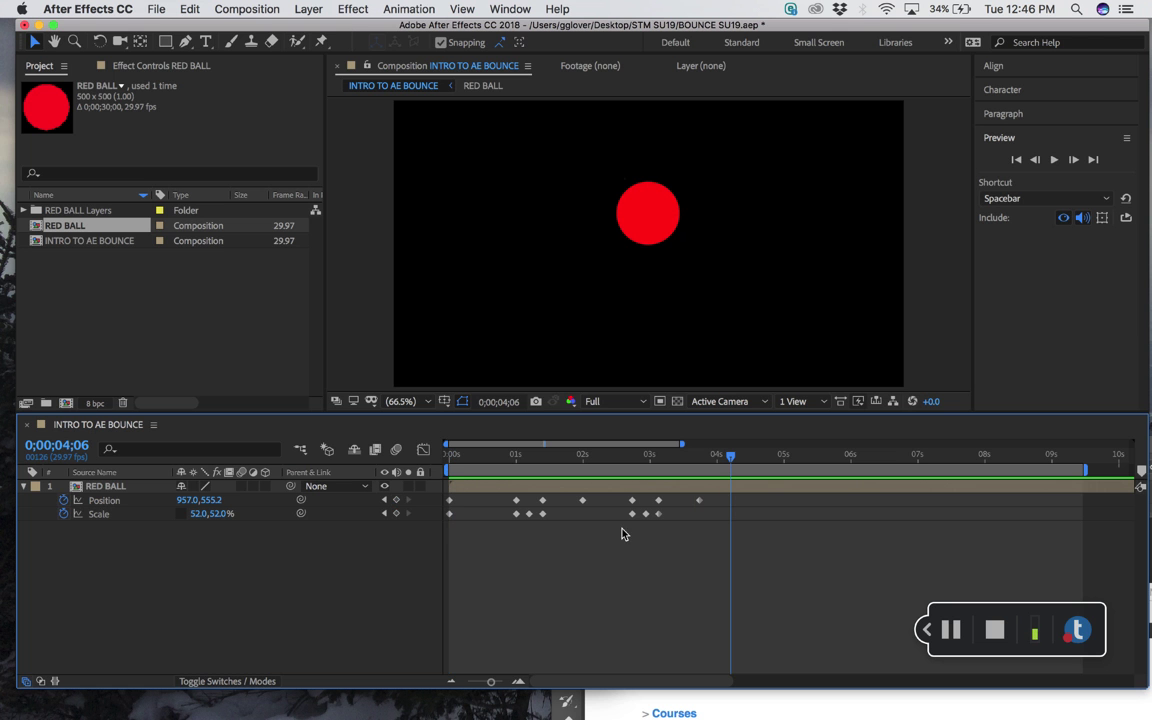
# At 0;00;03;22, lower the second rebound to a Position of about 963, 685 and preview the bounce from the first frame
pyautogui.click(700, 500)
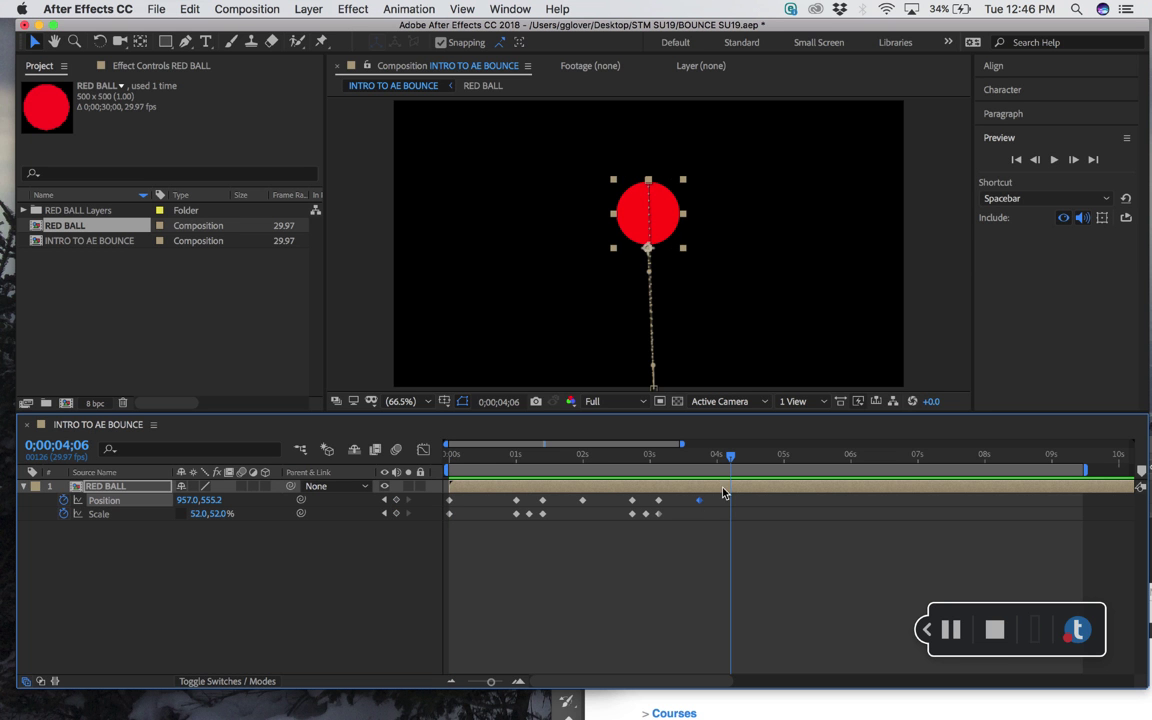
pyautogui.click(386, 500)
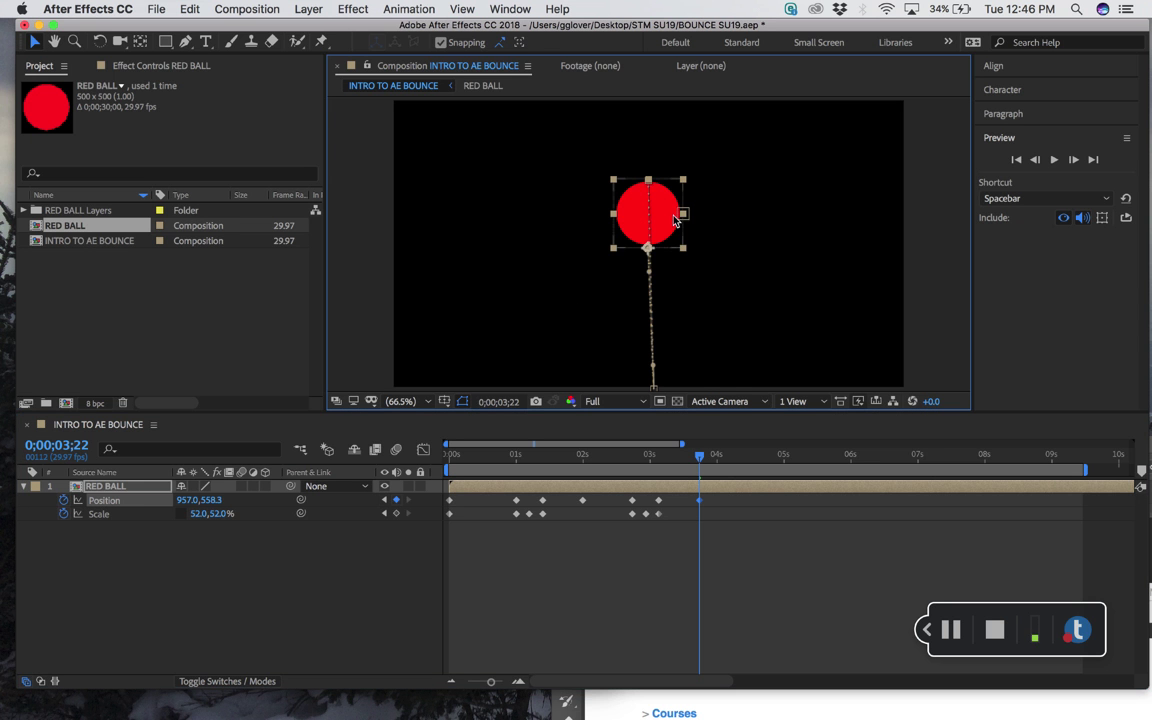
pyautogui.moveTo(674, 219); pyautogui.dragTo(676, 254)
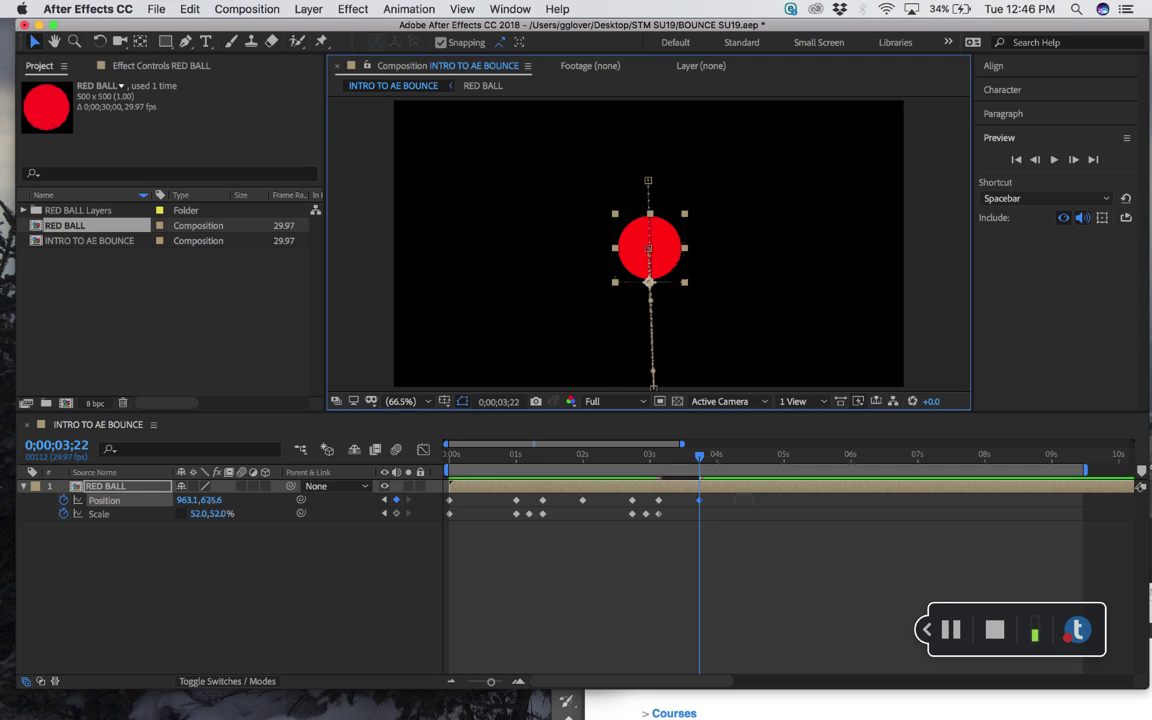
pyautogui.press('space')
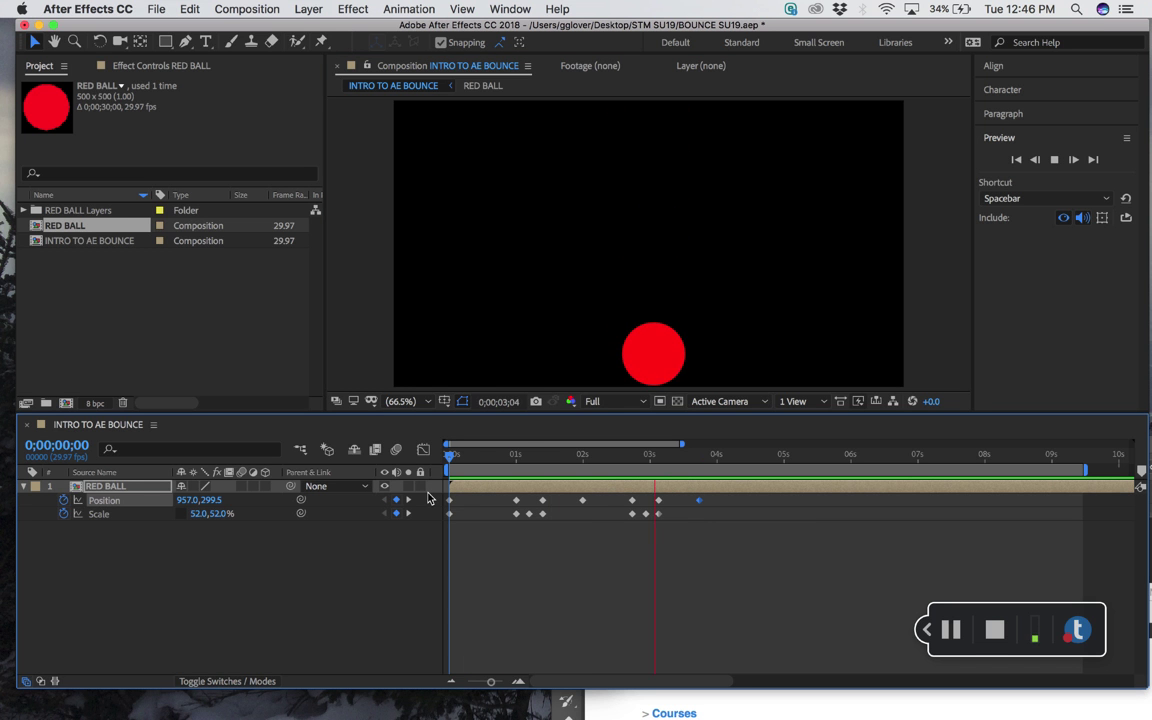
pyautogui.press('space')
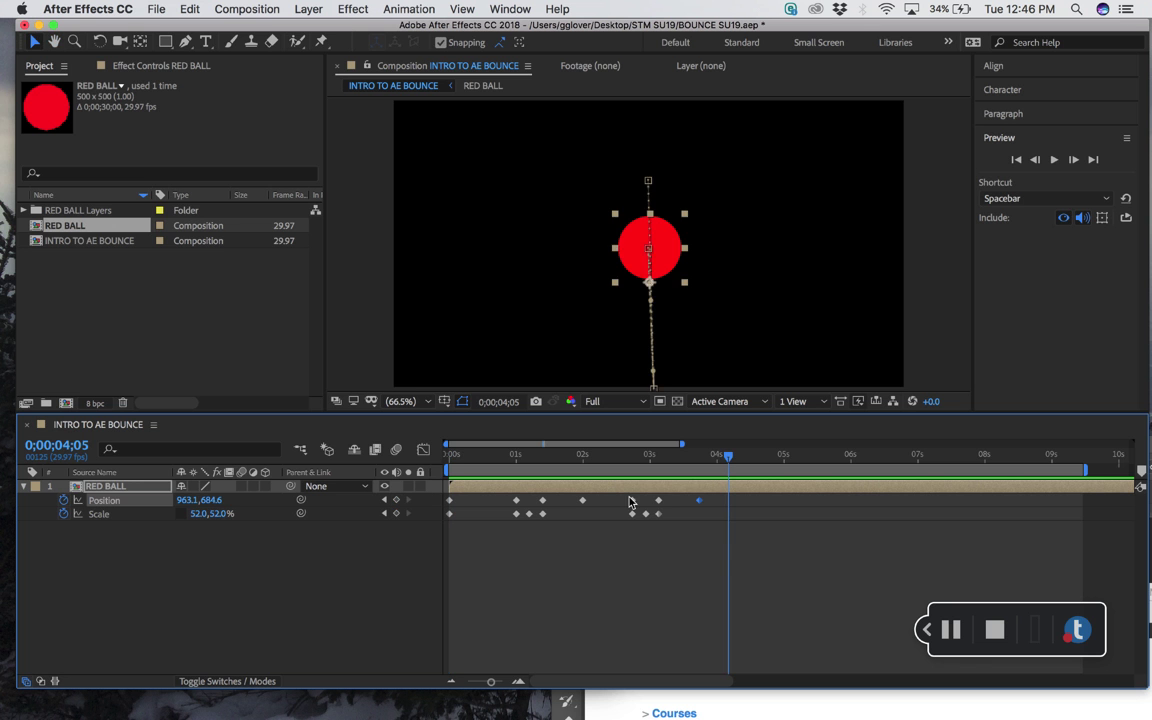
# Copy the second bounce's Position and Scale keyframes and paste them at 0;00;04;14
pyautogui.moveTo(618, 492); pyautogui.dragTo(713, 536)
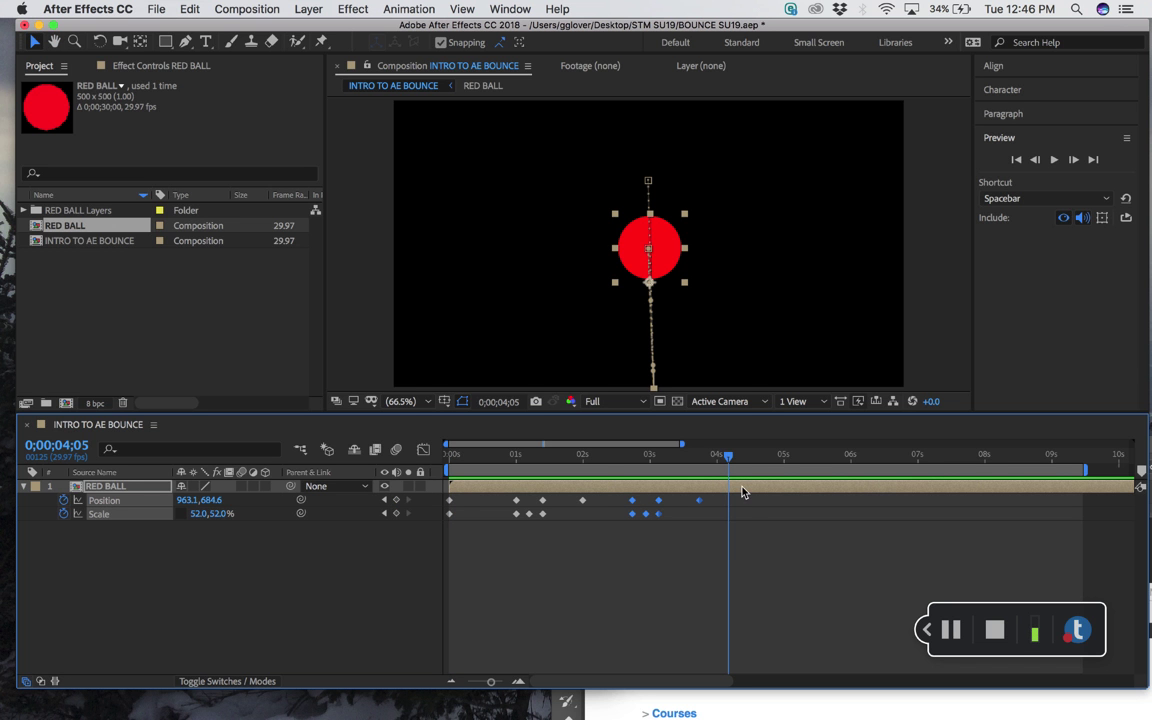
pyautogui.moveTo(729, 456); pyautogui.dragTo(753, 460)
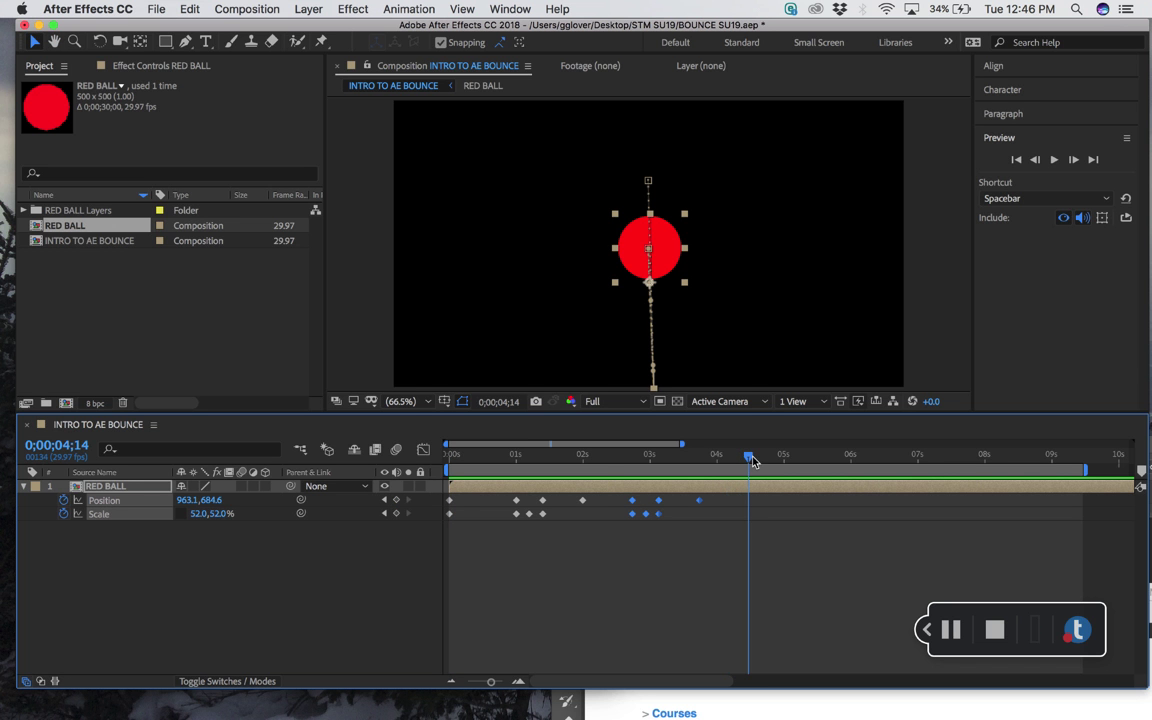
pyautogui.press('super+v')
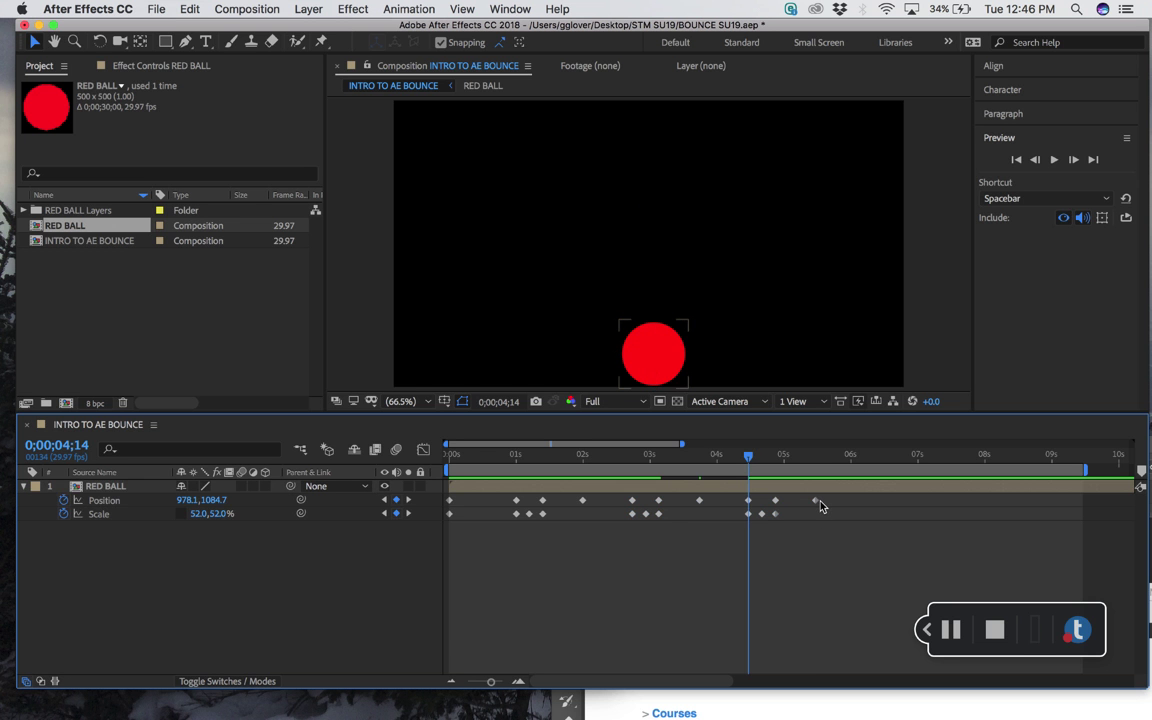
# At the last Position keyframe, 0;00;05;14, lower the third rebound to a Position of about 969, 913
pyautogui.click(816, 501)
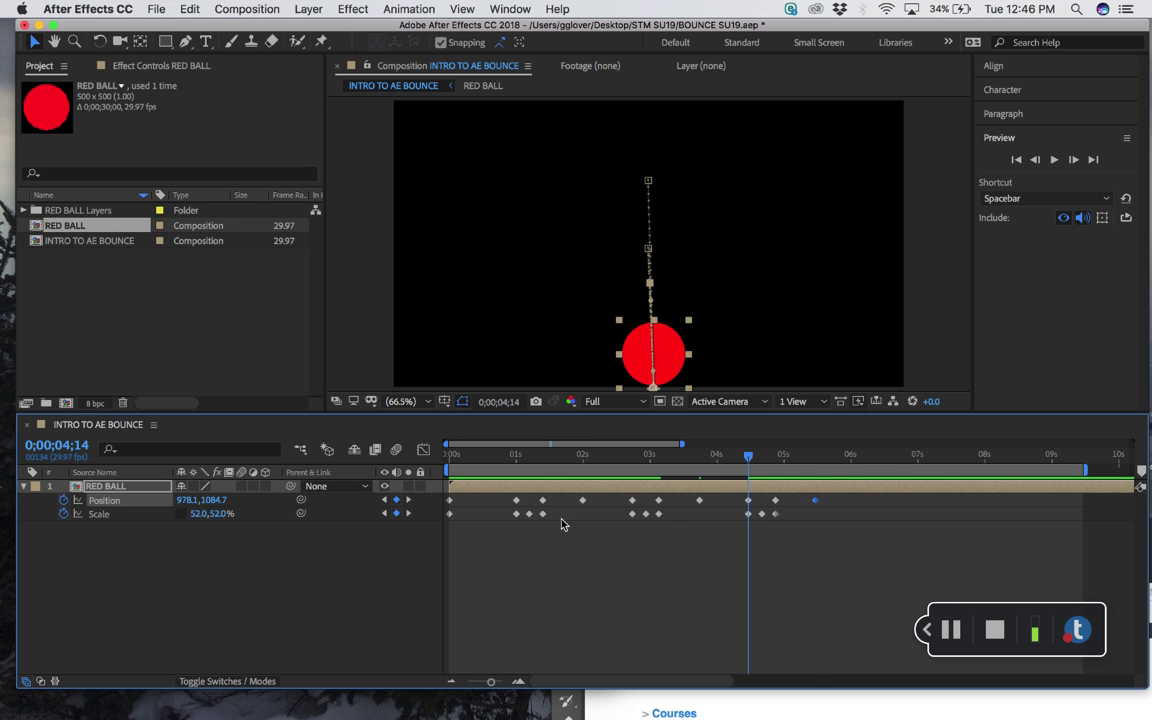
pyautogui.click(408, 500)
pyautogui.click(408, 500)
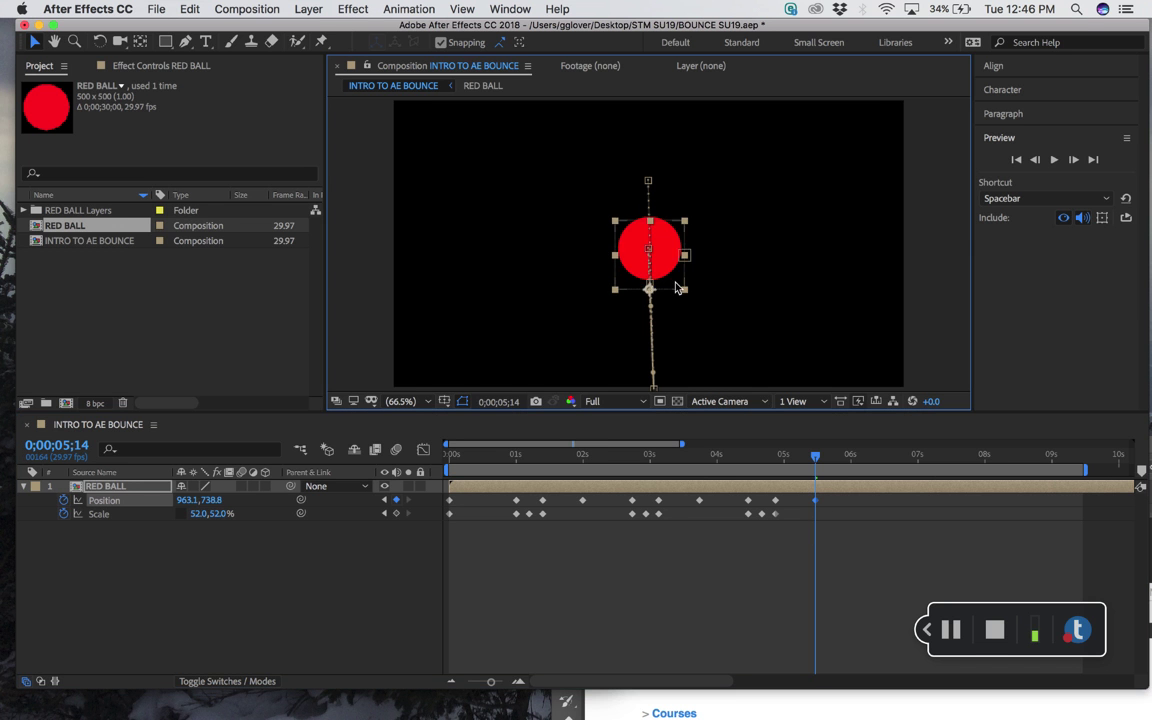
pyautogui.moveTo(675, 264); pyautogui.dragTo(678, 325)
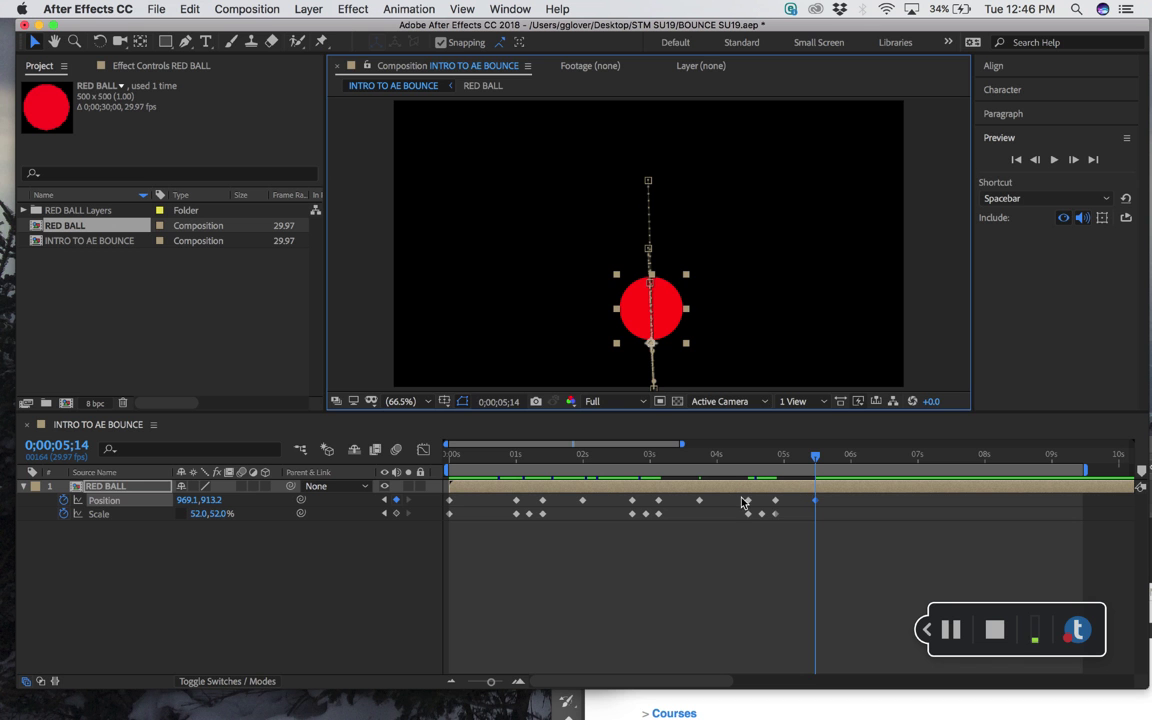
# Copy the third bounce's Position and Scale keyframes, from 0;00;04;14 through 0;00;05;14, and paste them at about 0;00;06;02
pyautogui.moveTo(741, 496); pyautogui.dragTo(822, 524)
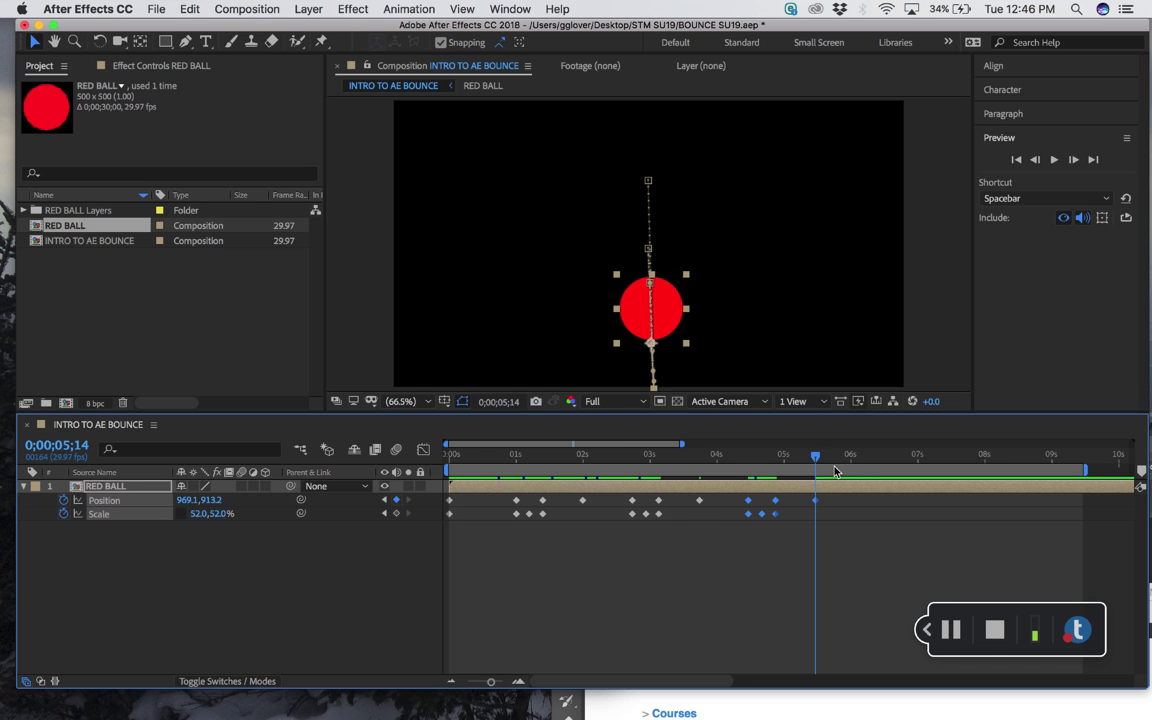
pyautogui.moveTo(821, 456); pyautogui.dragTo(899, 460)
pyautogui.press('super+v')
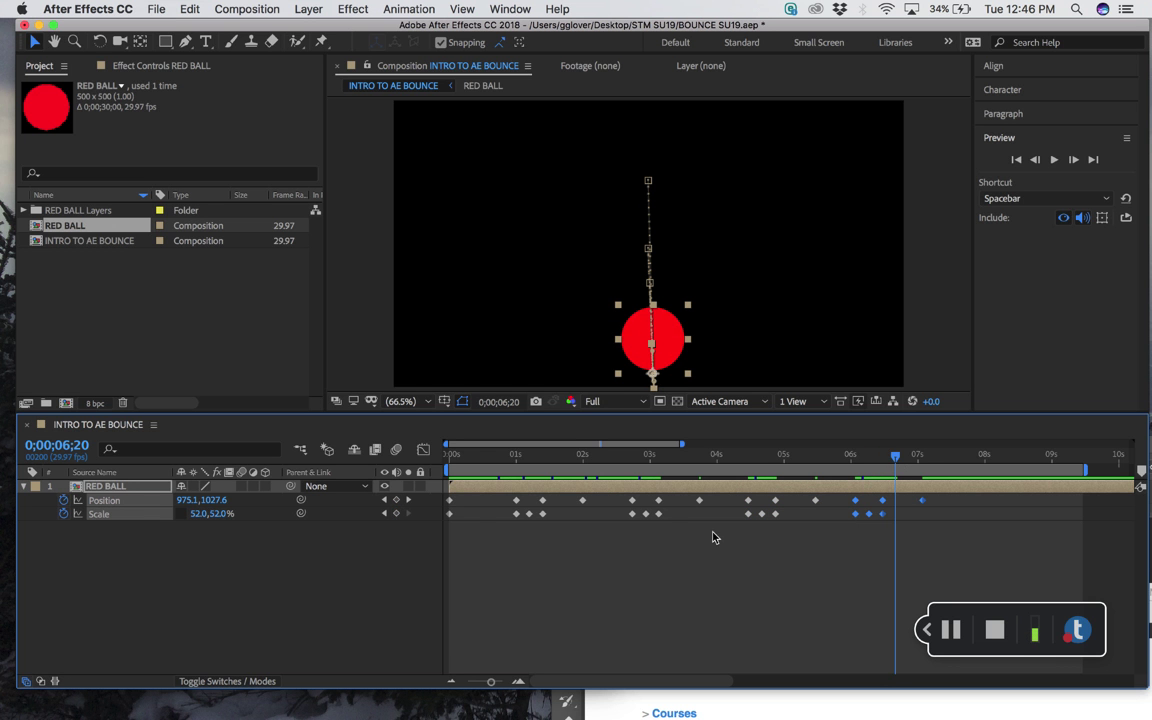
# At the last Position keyframe alone, 0;00;07;02, lower the fourth rebound to a Position of about 978, 1052
pyautogui.click(409, 500)
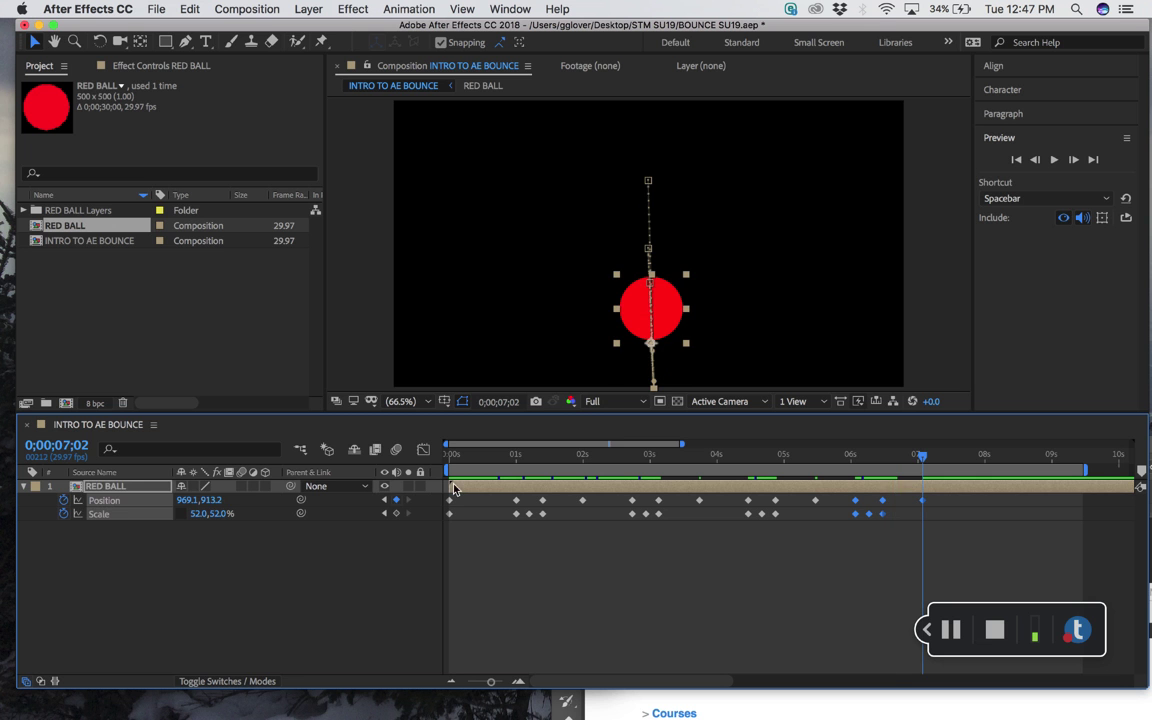
pyautogui.click(949, 538)
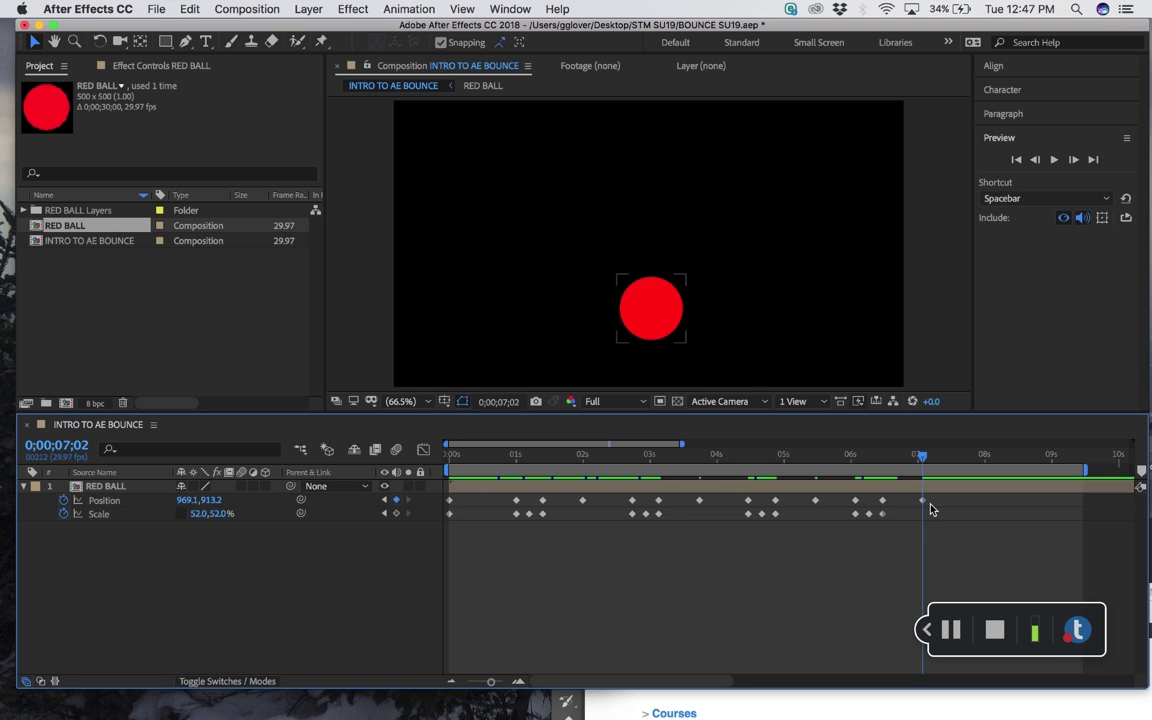
pyautogui.click(922, 500)
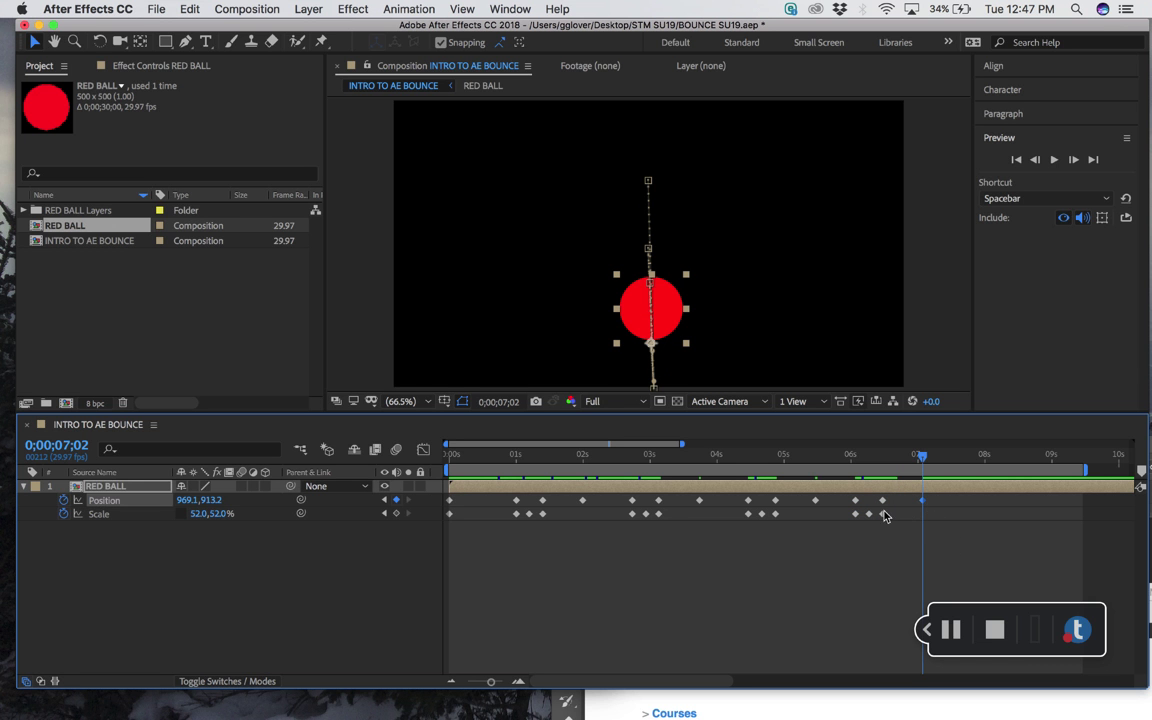
pyautogui.moveTo(964, 530); pyautogui.dragTo(855, 496)
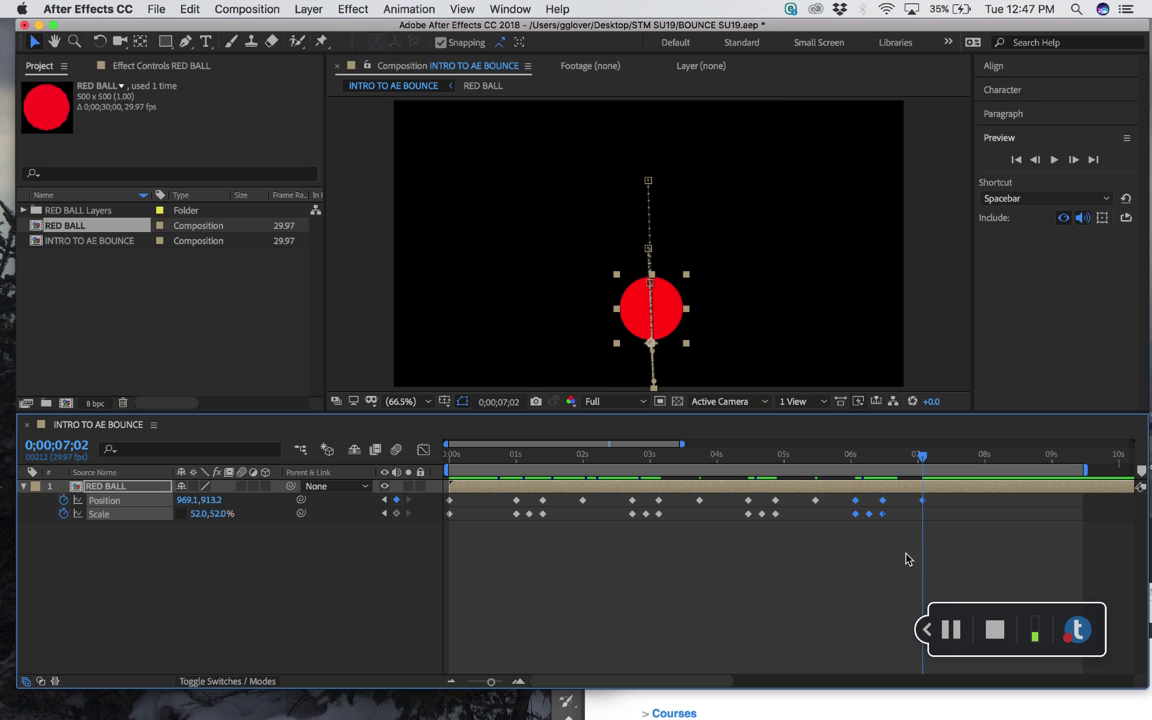
pyautogui.click(972, 548)
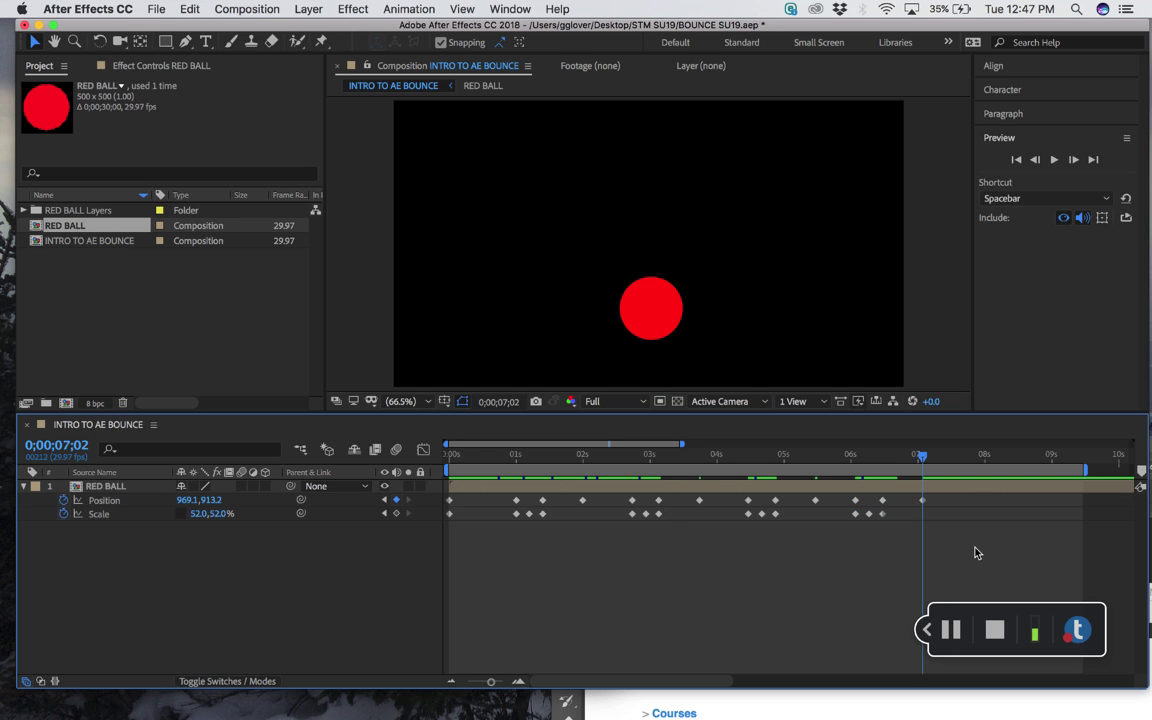
pyautogui.click(922, 500)
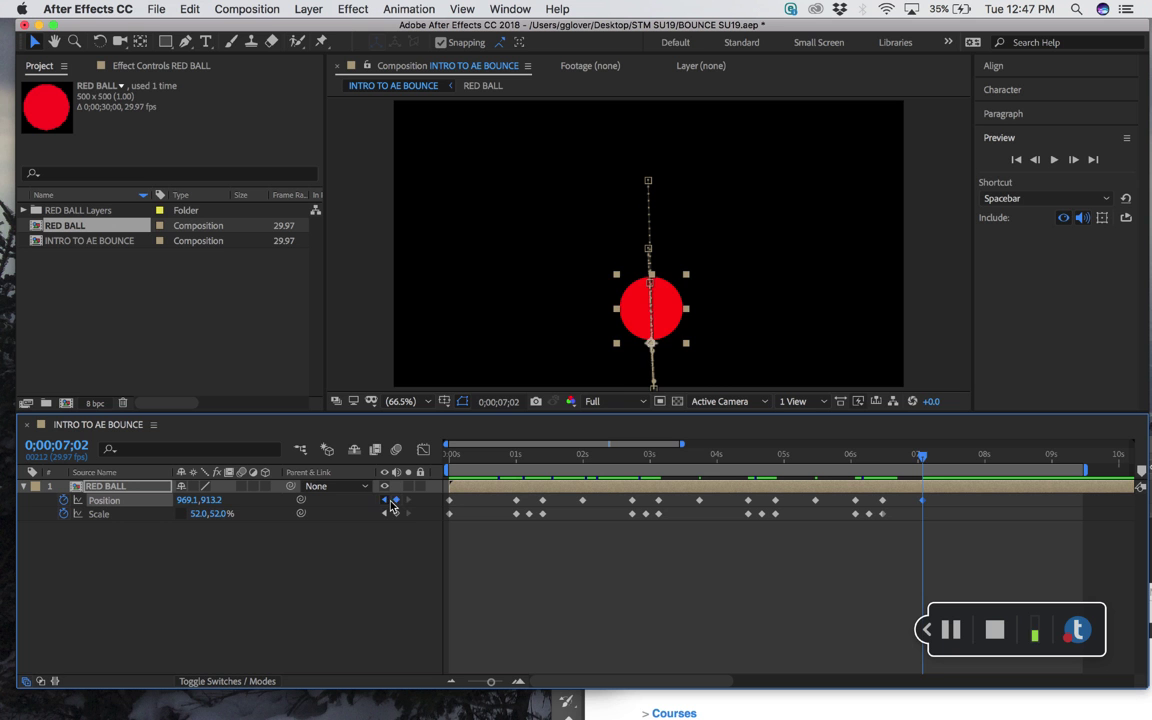
pyautogui.press('space')
pyautogui.press('space')
pyautogui.moveTo(670, 317); pyautogui.dragTo(675, 348)
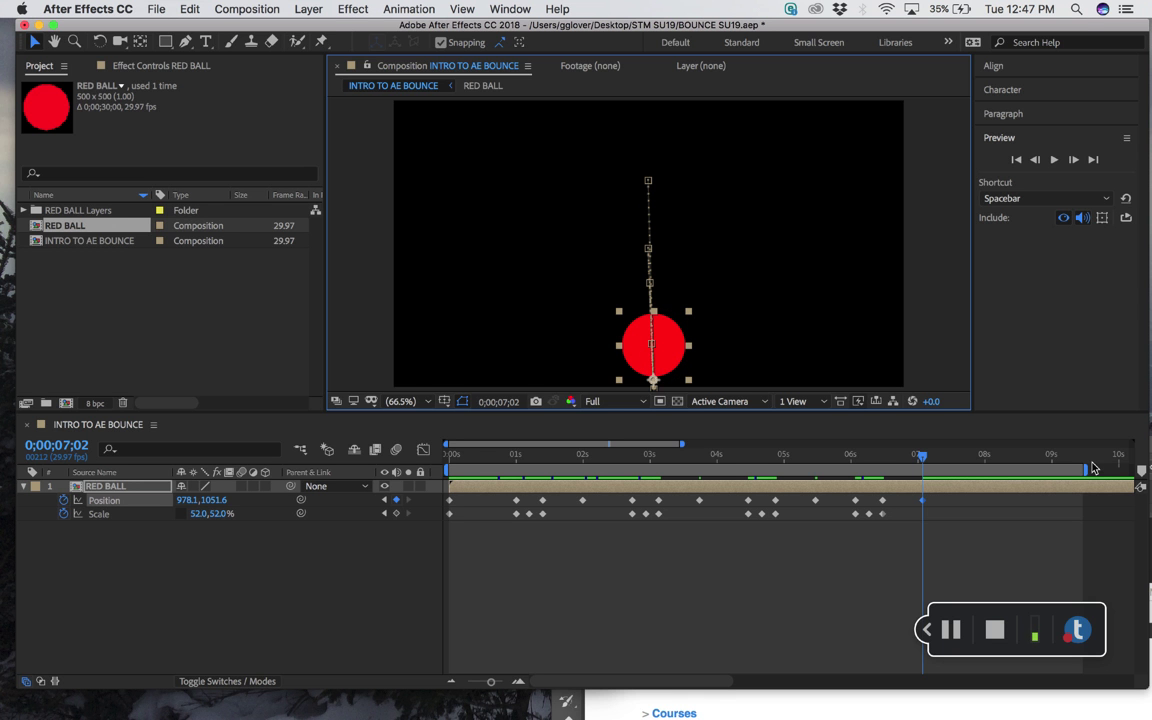
# Shorten the work area to end just after the last Position keyframe and play the whole bounce
pyautogui.moveTo(1087, 471); pyautogui.dragTo(936, 481)
pyautogui.press('space')
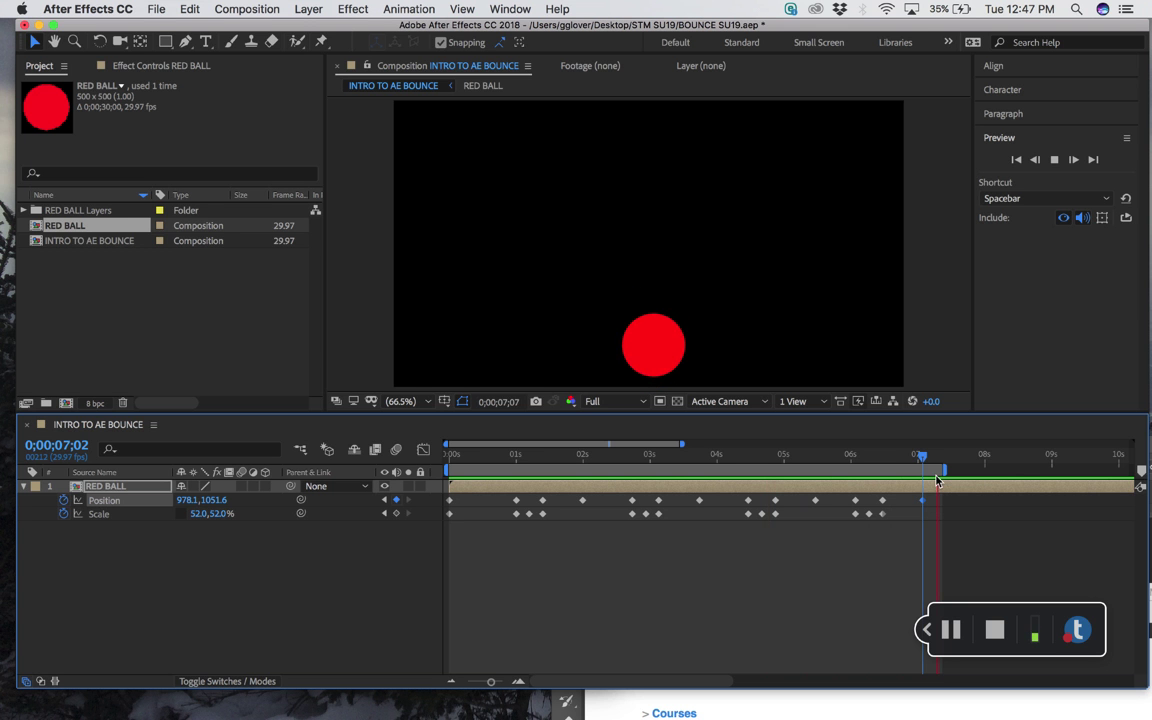
pyautogui.press('space')
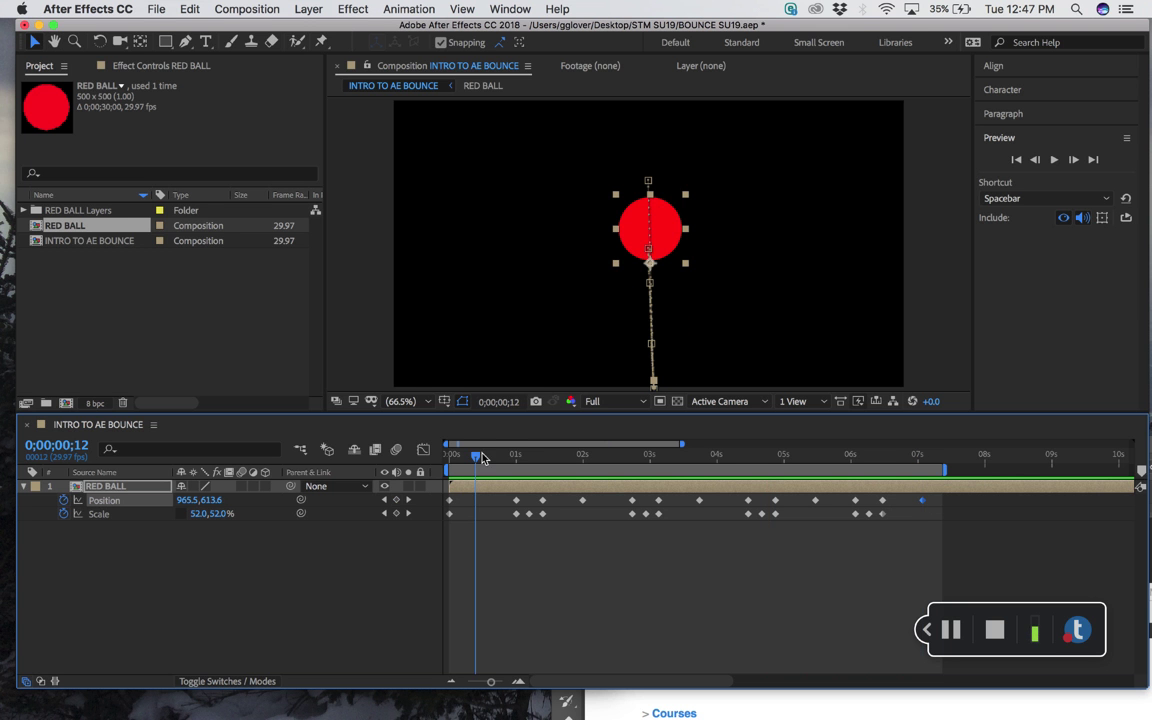
# Scrub through the drop and the rebounds to examine the ball's motion and the spacing of its keyframes
pyautogui.click(553, 458)
pyautogui.moveTo(570, 463); pyautogui.dragTo(829, 464)
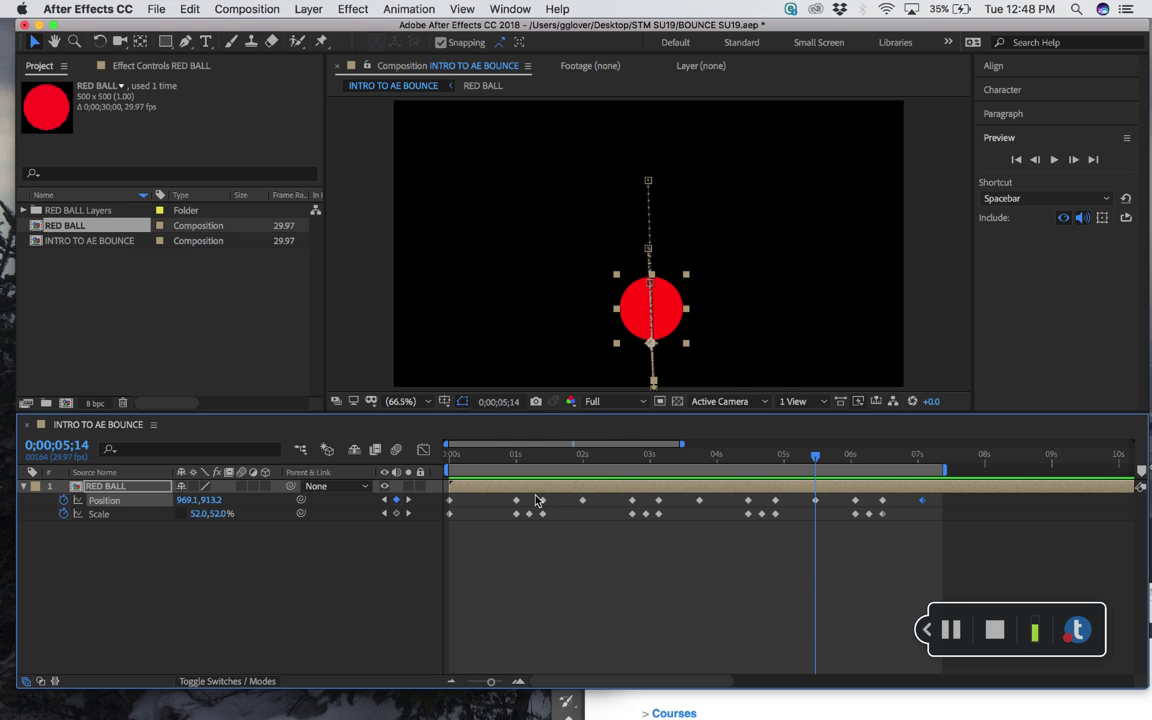
pyautogui.moveTo(530, 466); pyautogui.dragTo(465, 467)
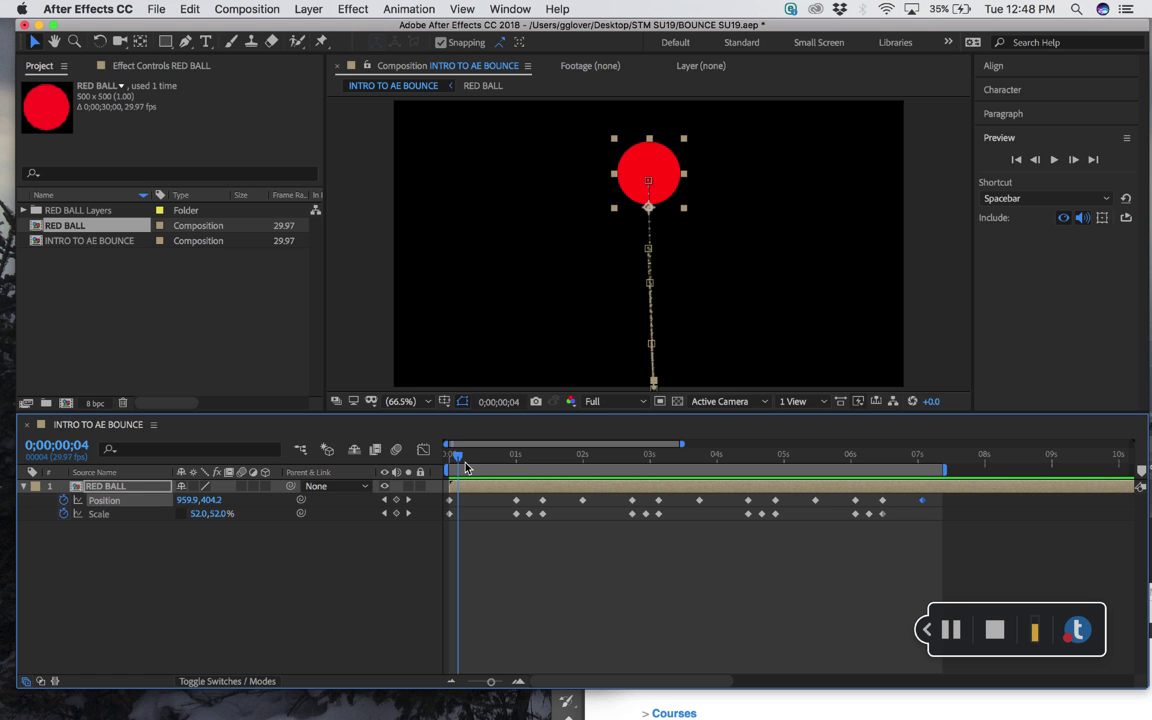
pyautogui.moveTo(465, 467)
pyautogui.mouseDown()
pyautogui.moveTo(452, 465)
pyautogui.moveTo(513, 473)
pyautogui.moveTo(453, 466)
pyautogui.mouseUp()
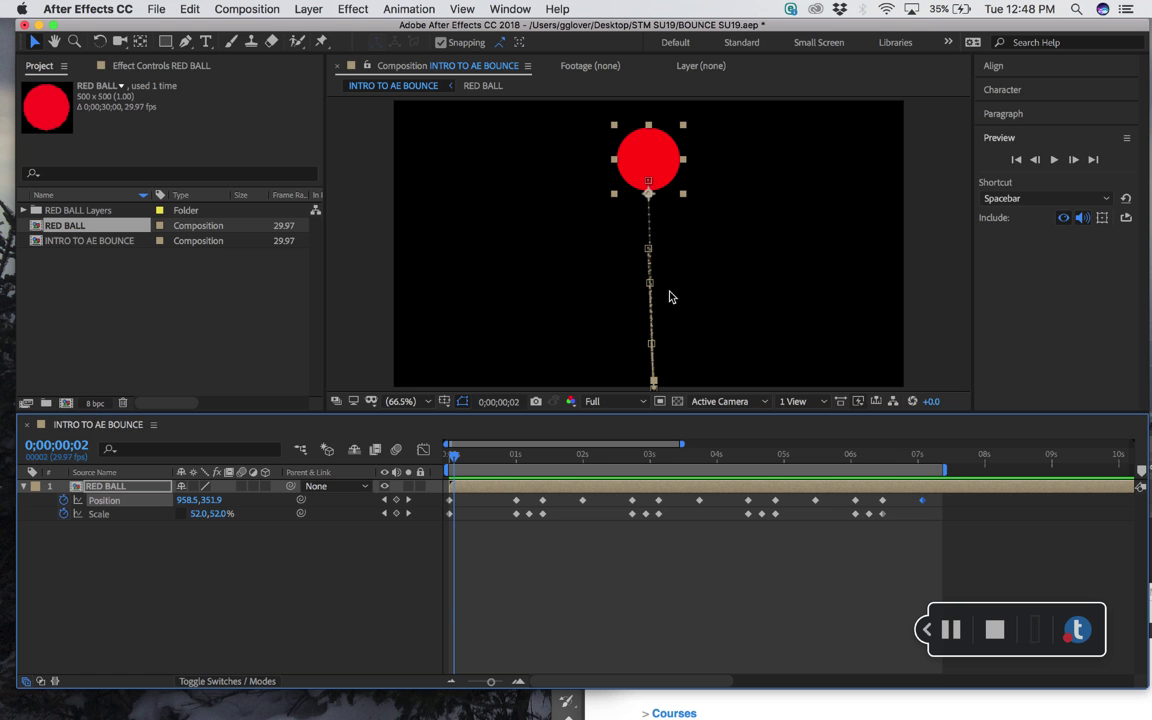
pyautogui.moveTo(465, 461); pyautogui.dragTo(580, 460)
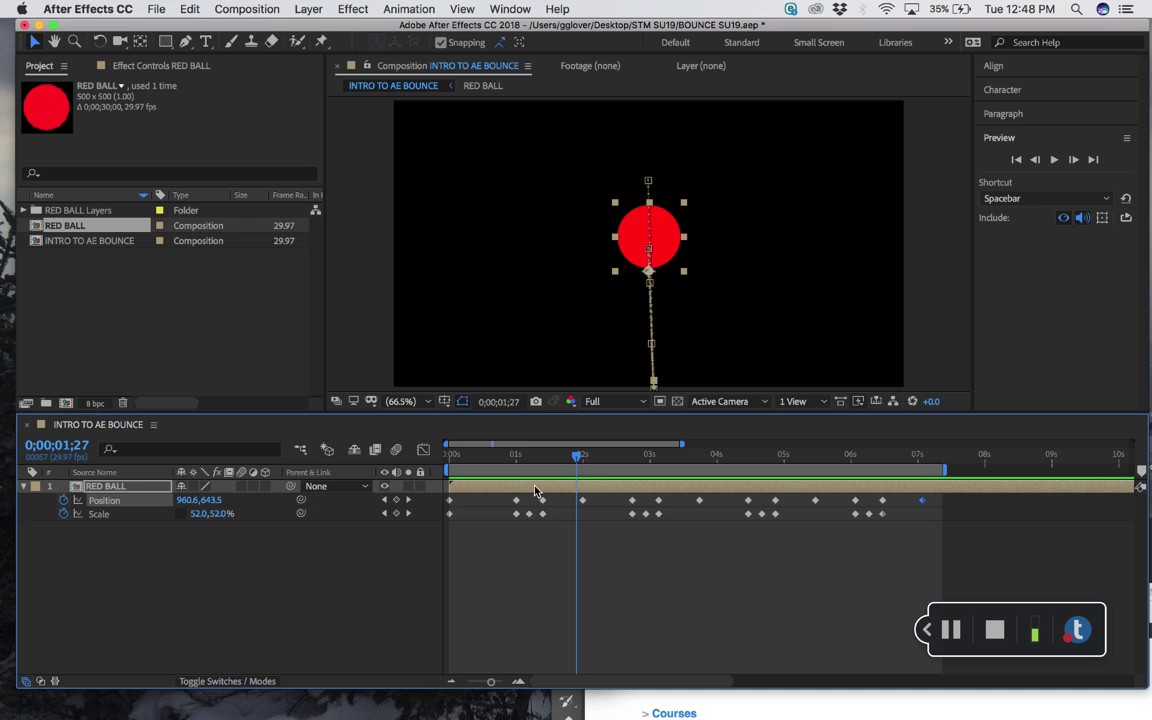
pyautogui.moveTo(578, 457)
pyautogui.mouseDown()
pyautogui.moveTo(453, 472)
pyautogui.moveTo(574, 475)
pyautogui.mouseUp()
pyautogui.click(584, 512)
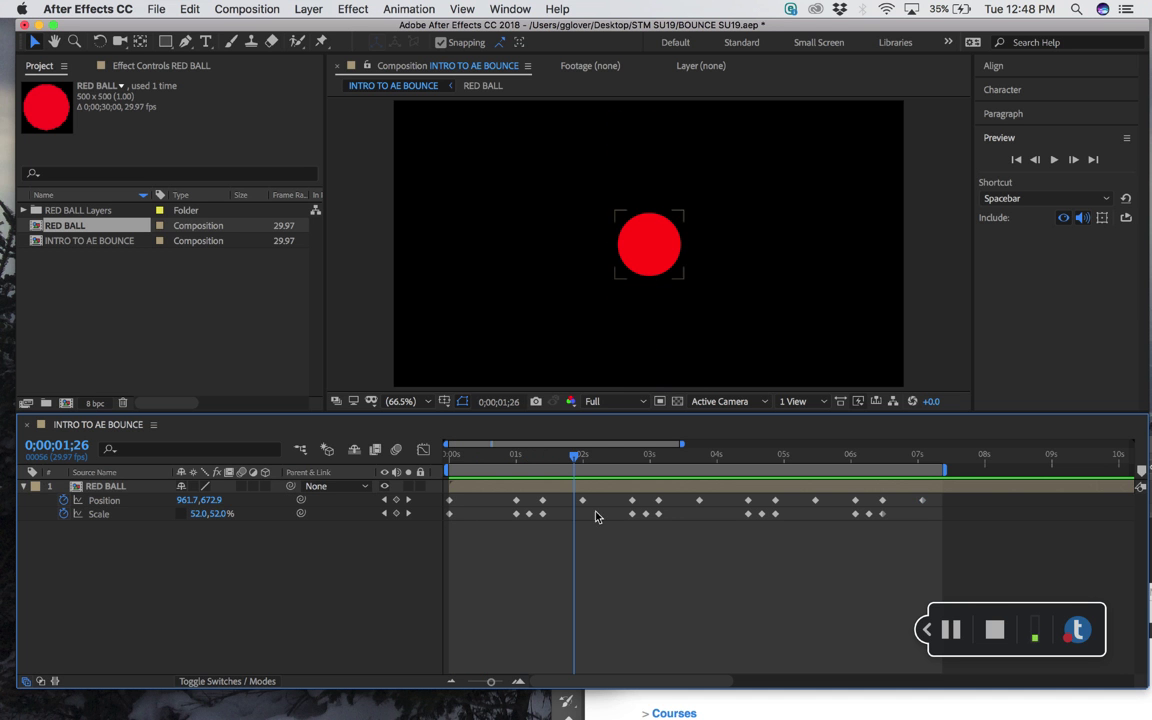
# Shift the first rebound's peak and all following keyframes to 0;00;01;29, and start the second impact and everything after it at about 0;00;02;15
pyautogui.moveTo(575, 458); pyautogui.dragTo(975, 533)
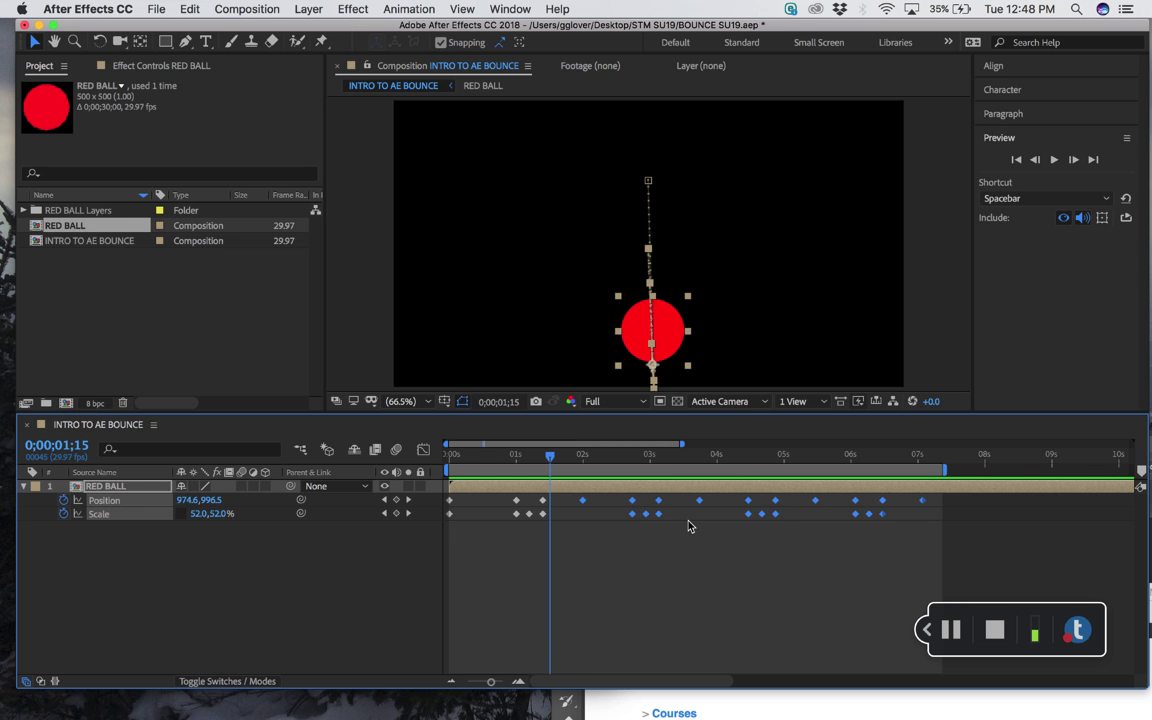
pyautogui.moveTo(638, 505); pyautogui.dragTo(995, 538)
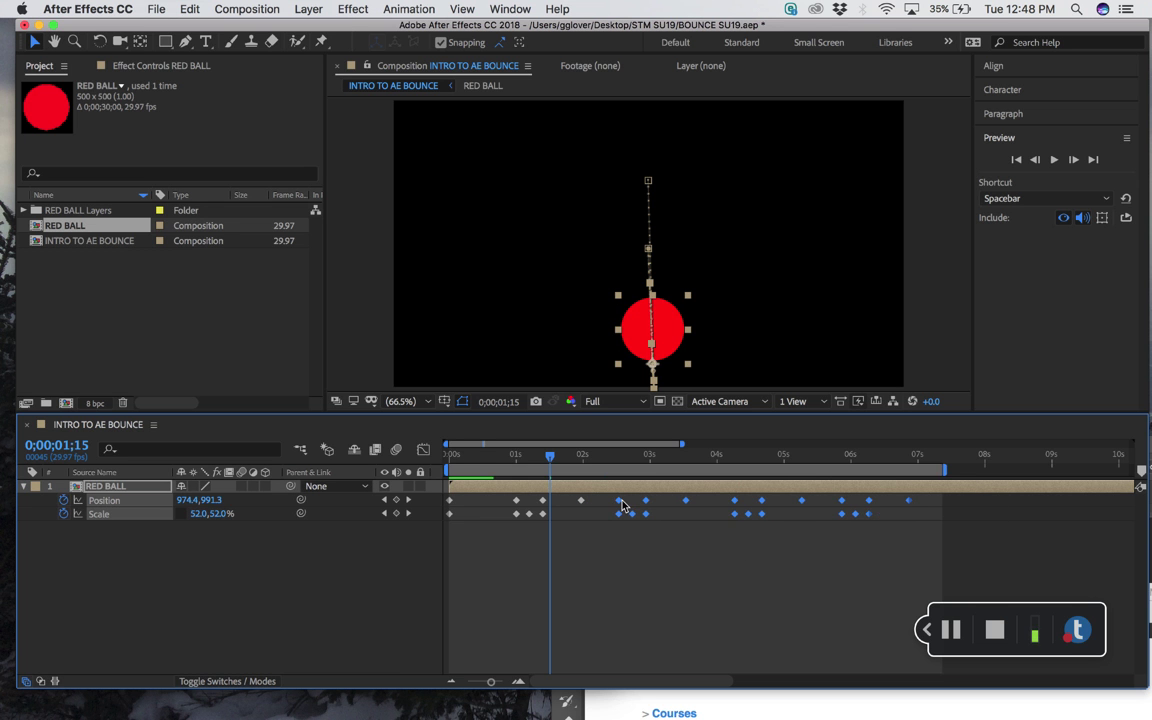
pyautogui.moveTo(633, 503); pyautogui.dragTo(995, 540)
pyautogui.click(658, 540)
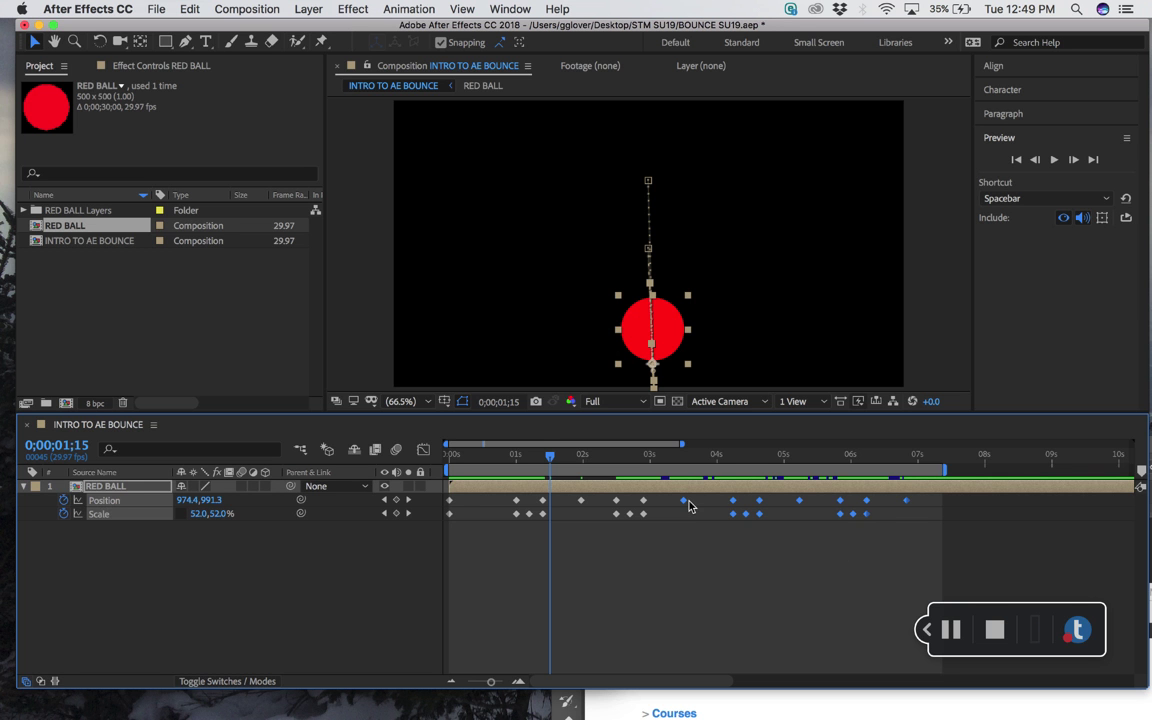
# Move the second rebound's Position keyframe to about 0;00;03;12, shifting all the keyframes that follow it earlier by the same amount
pyautogui.moveTo(689, 501); pyautogui.dragTo(852, 541)
pyautogui.click(712, 535)
pyautogui.click(722, 491)
pyautogui.press('super+z')
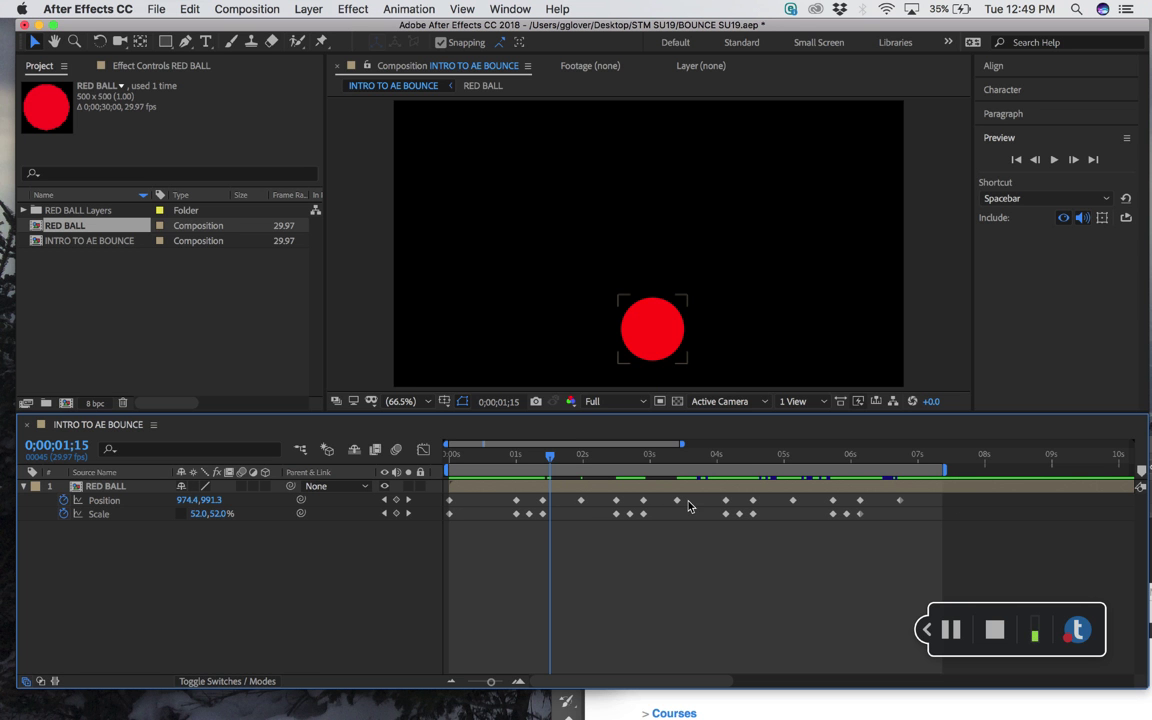
# Shift the remaining keyframes earlier so the third impact starts at 0;00;03;27, its rebound peaks at about 0;00;04;22 and the fourth impact starts at about 0;00;05;03
pyautogui.moveTo(712, 492); pyautogui.dragTo(892, 505)
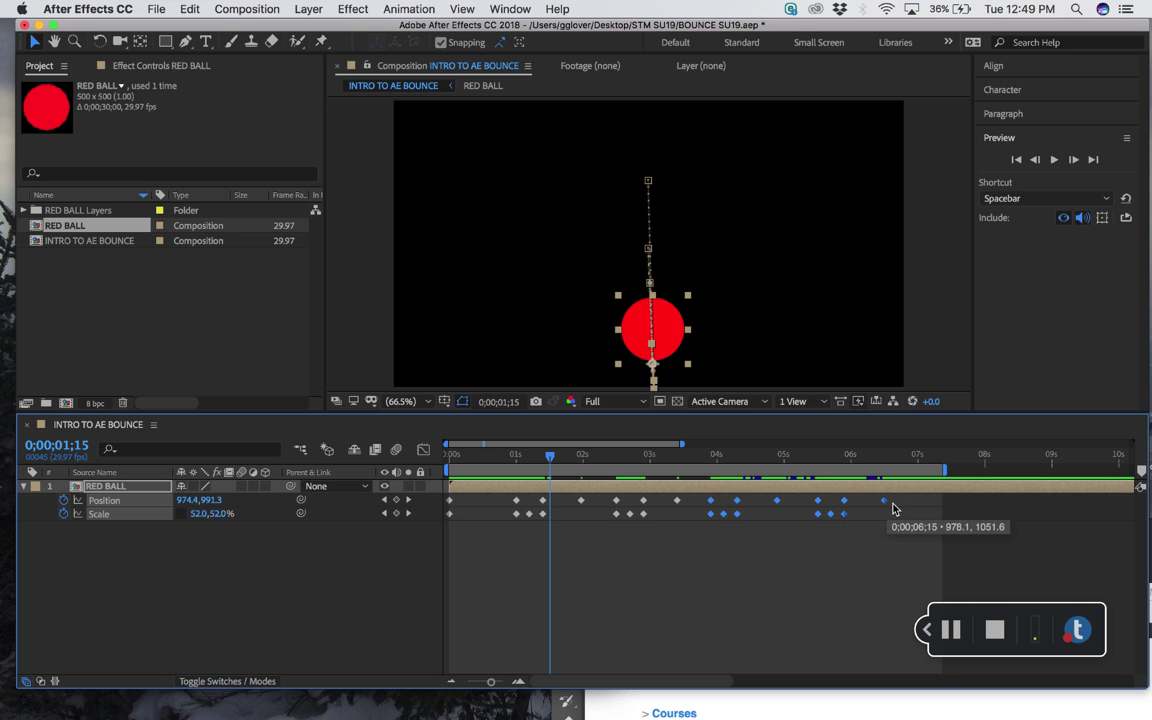
pyautogui.click(849, 563)
pyautogui.moveTo(770, 493); pyautogui.dragTo(863, 502)
pyautogui.click(818, 558)
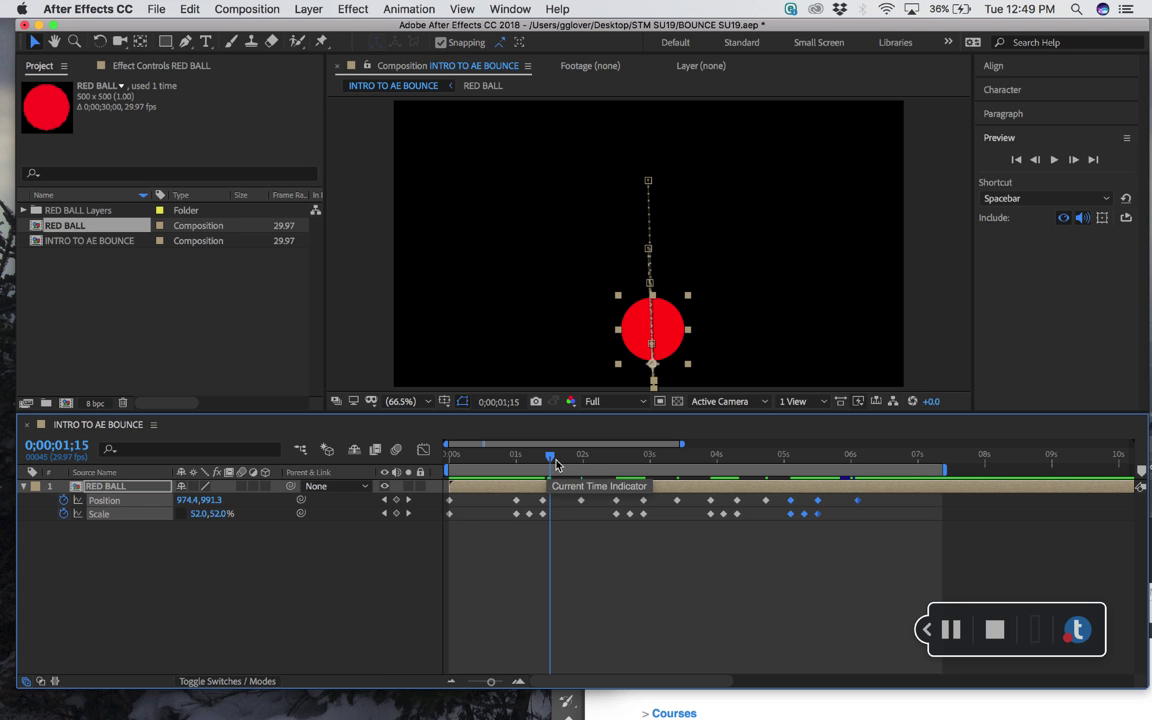
# Play the bounce from the first frame to review the tightened timing of the rebounds
pyautogui.press('Home')
pyautogui.press('space')
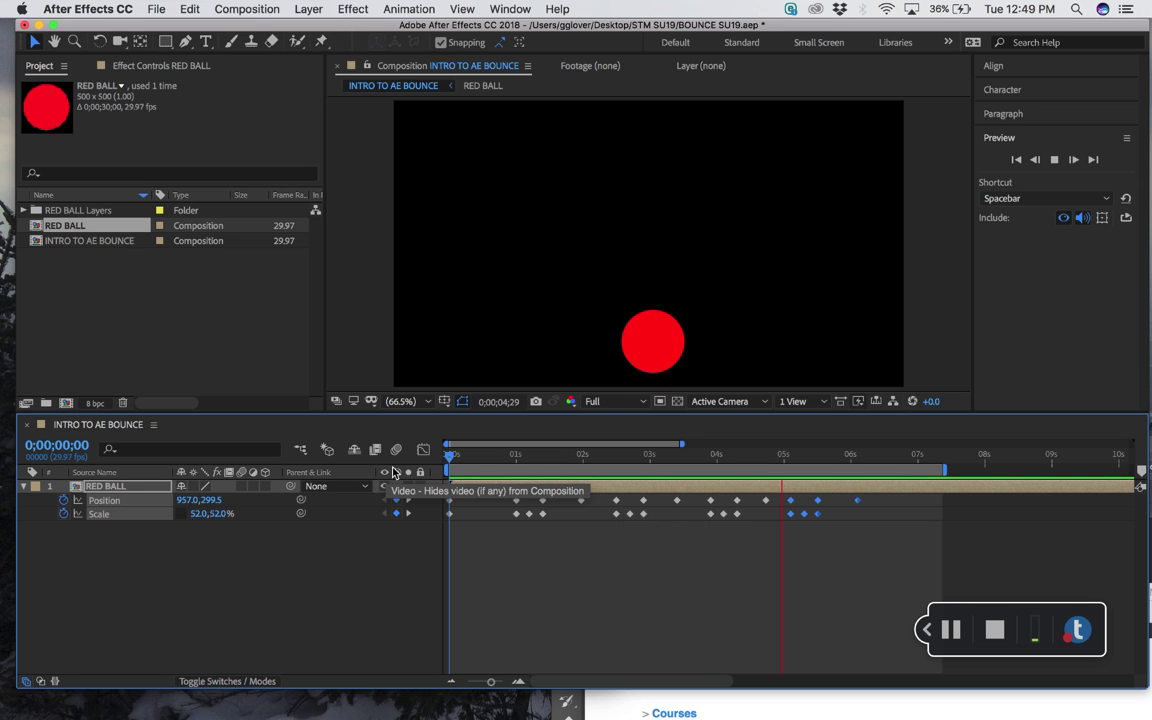
pyautogui.press('space')
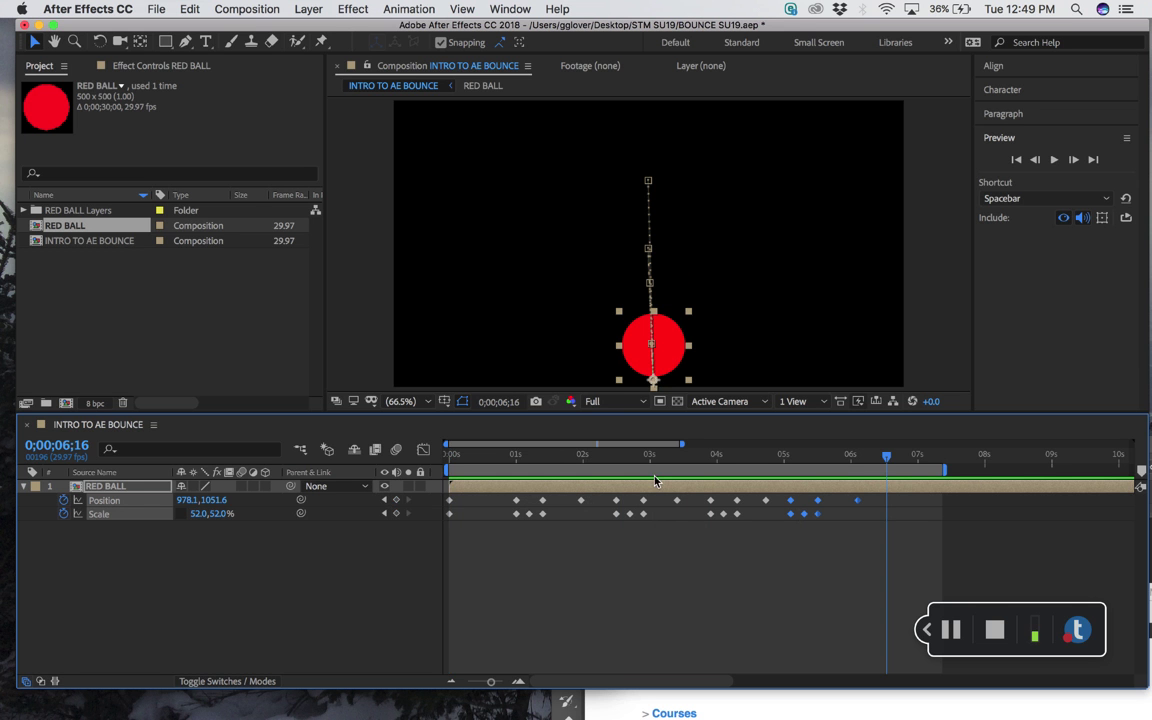
pyautogui.click(697, 607)
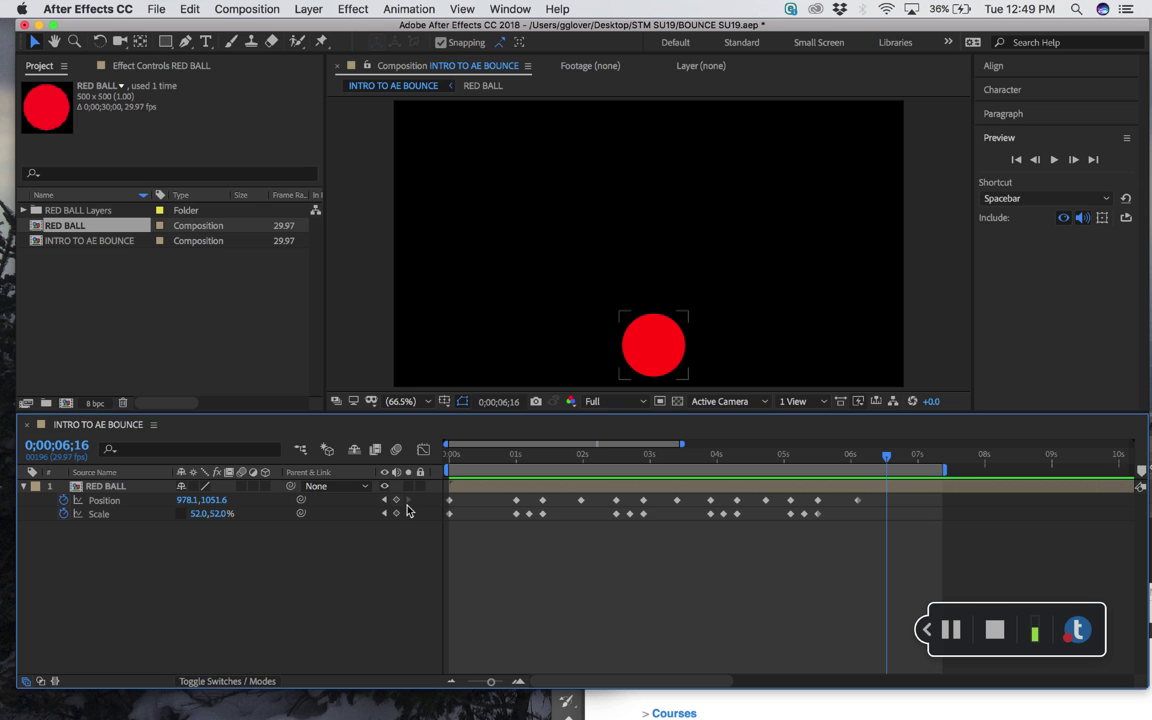
# Delete the last Position keyframe, the fourth rebound at 0;00;06;03, so the ball ends on the ground
pyautogui.click(384, 500)
pyautogui.click(697, 500)
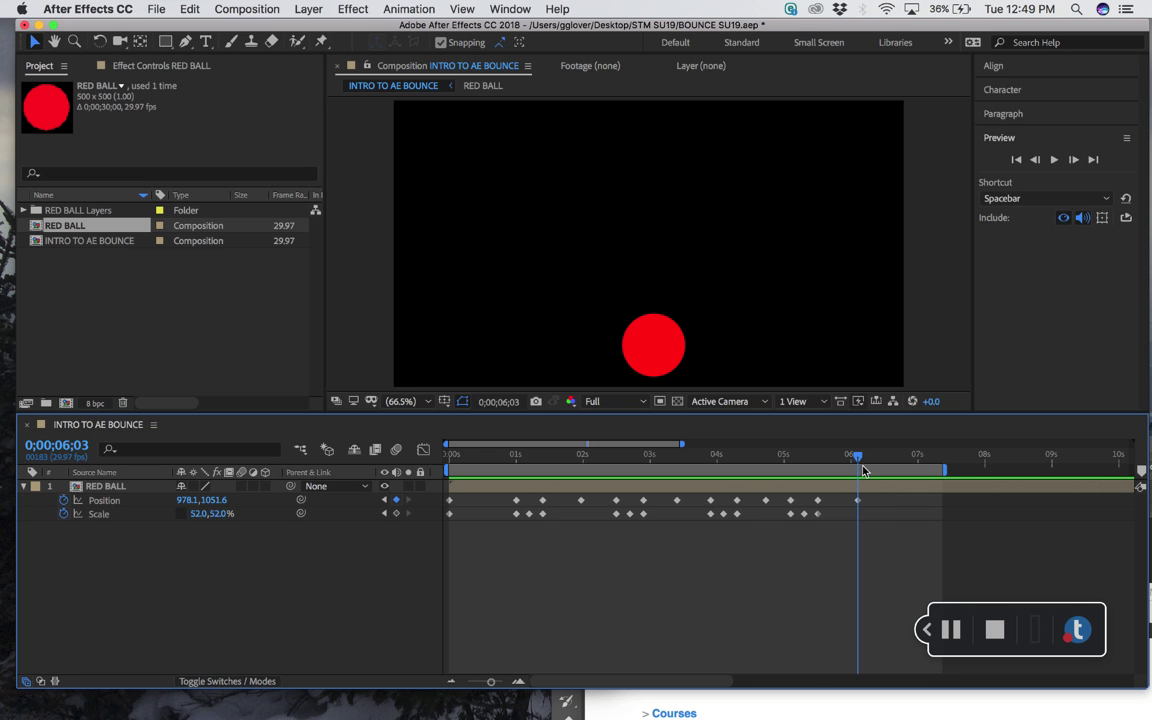
pyautogui.moveTo(866, 466); pyautogui.dragTo(822, 481)
pyautogui.click(823, 471)
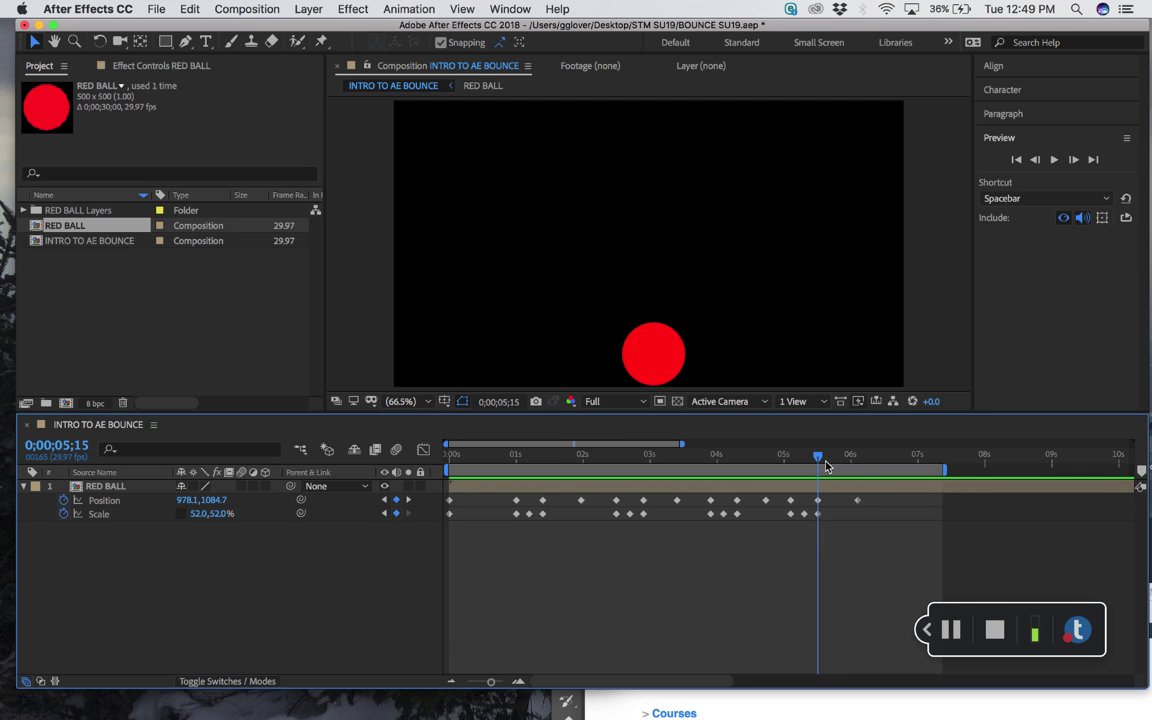
pyautogui.click(818, 500)
pyautogui.click(870, 499)
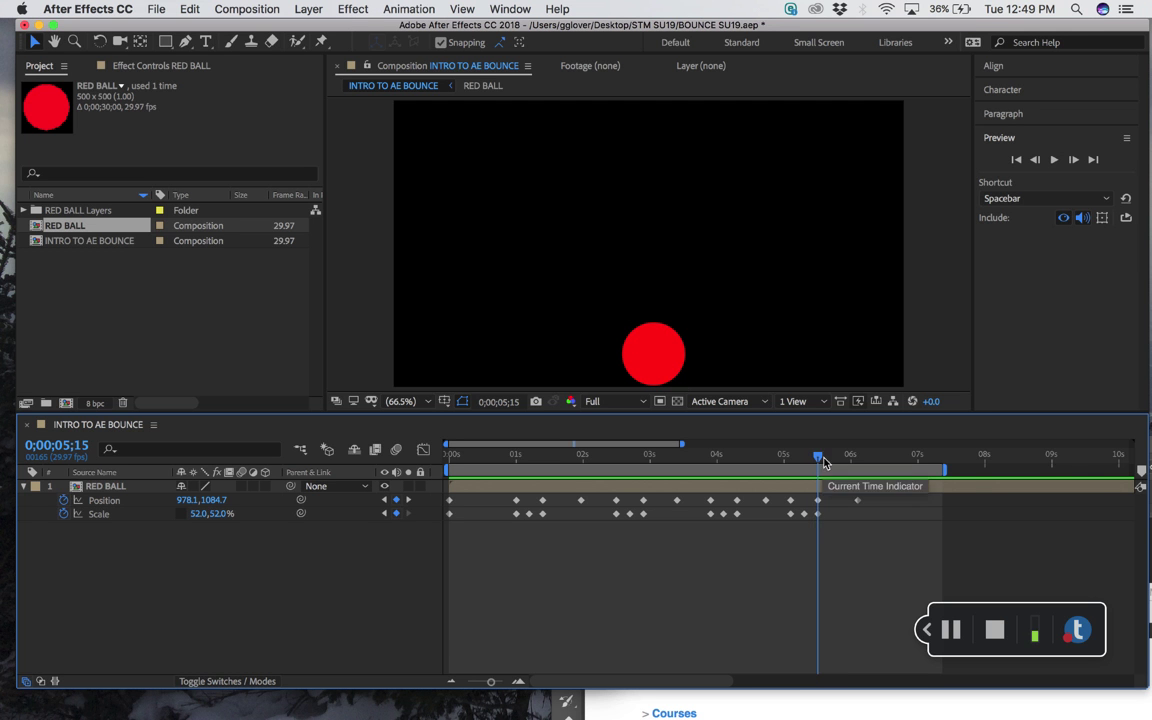
pyautogui.moveTo(818, 456); pyautogui.dragTo(861, 460)
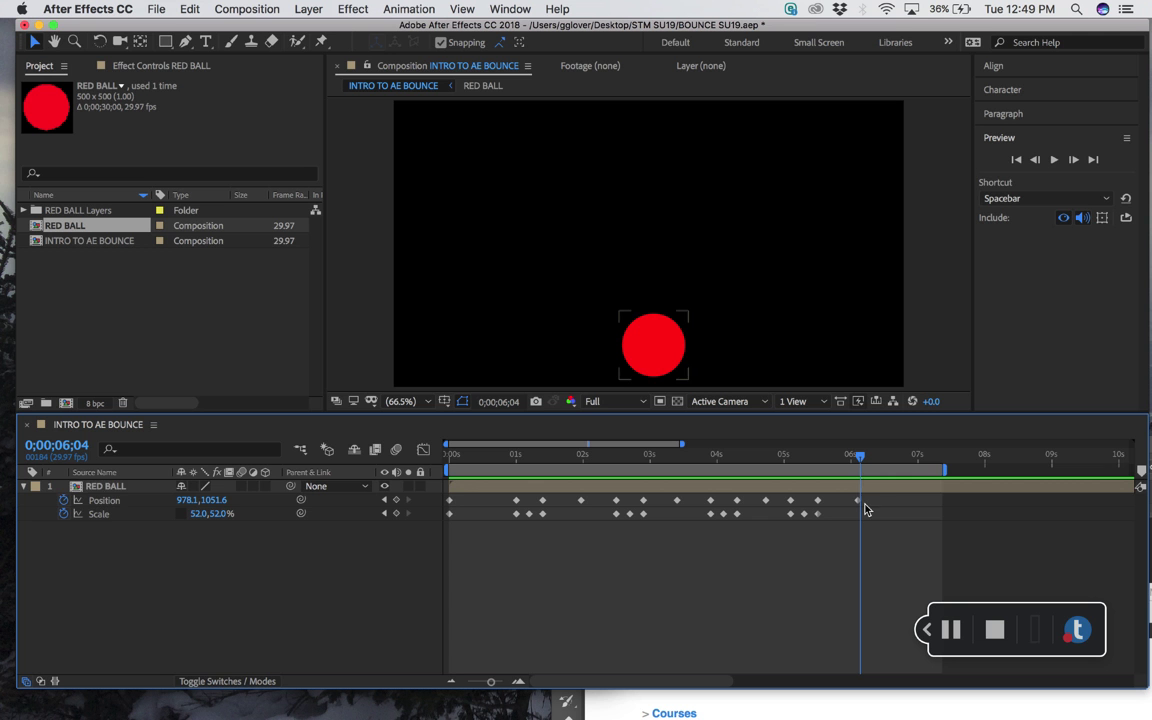
pyautogui.click(860, 501)
pyautogui.press('Delete')
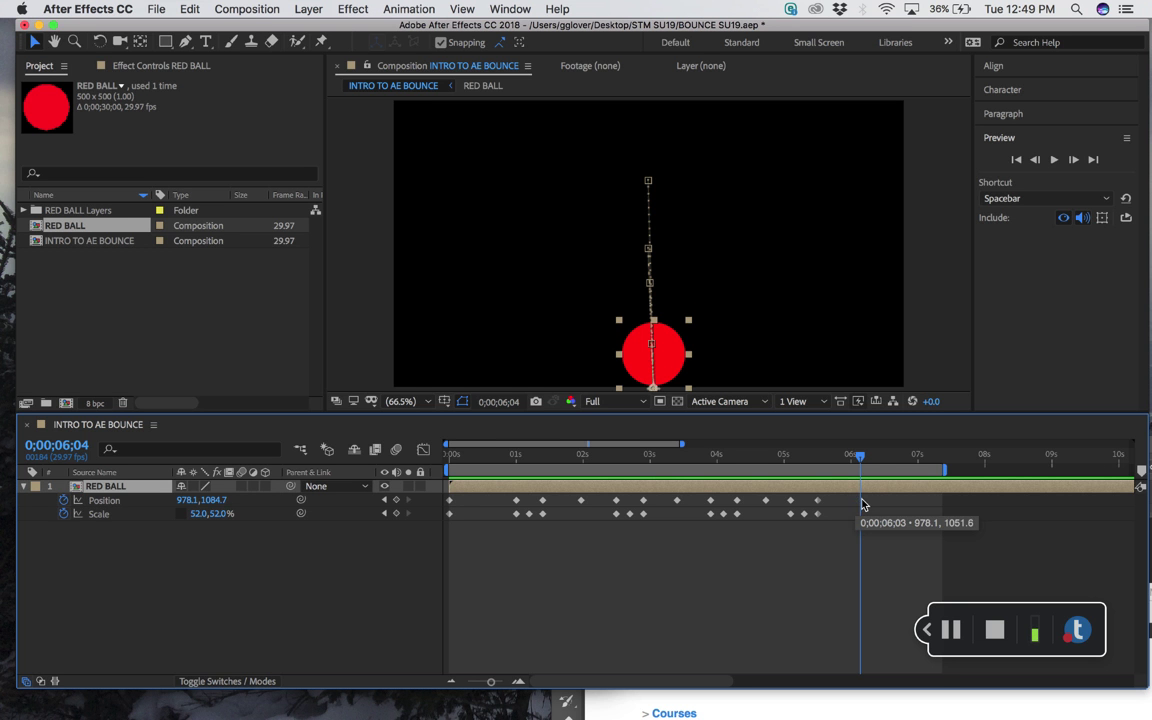
# Compress the first impact's Position and Scale keyframes proportionally so that they end at 0;00;01;08
pyautogui.moveTo(868, 466); pyautogui.dragTo(744, 524)
pyautogui.hotkey('shift', 'pagedown')
pyautogui.hotkey('shift', 'pagedown')
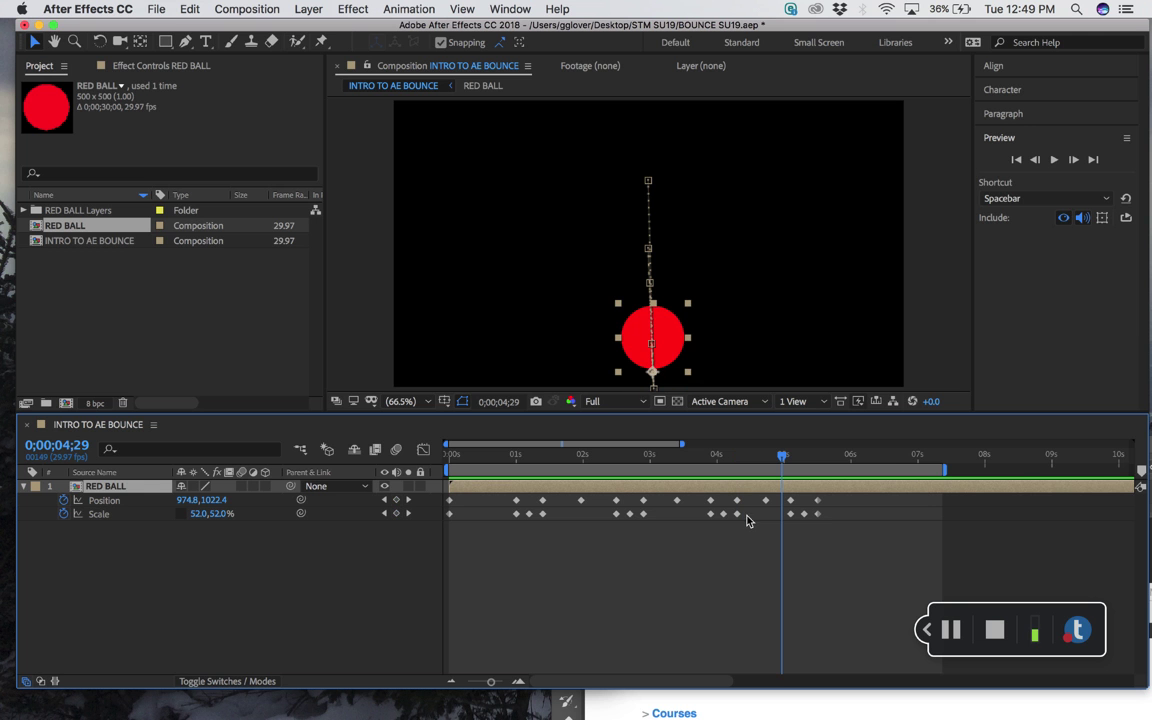
pyautogui.moveTo(504, 497); pyautogui.dragTo(560, 532)
pyautogui.click(504, 502)
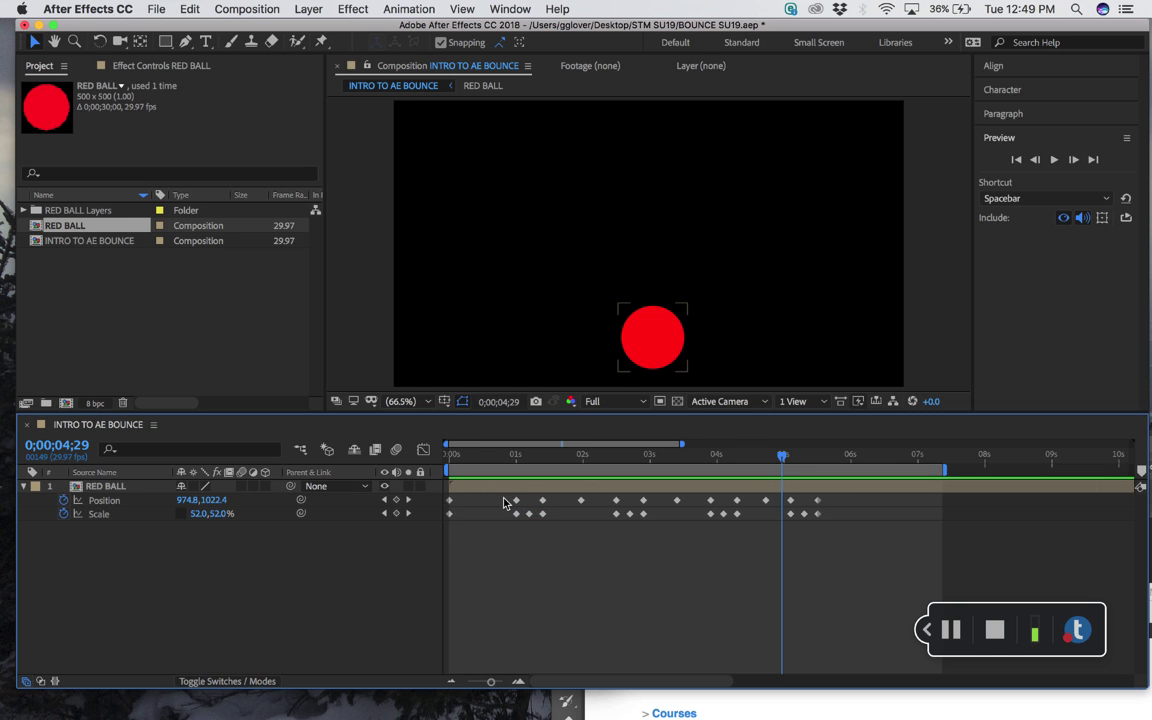
pyautogui.click(506, 497)
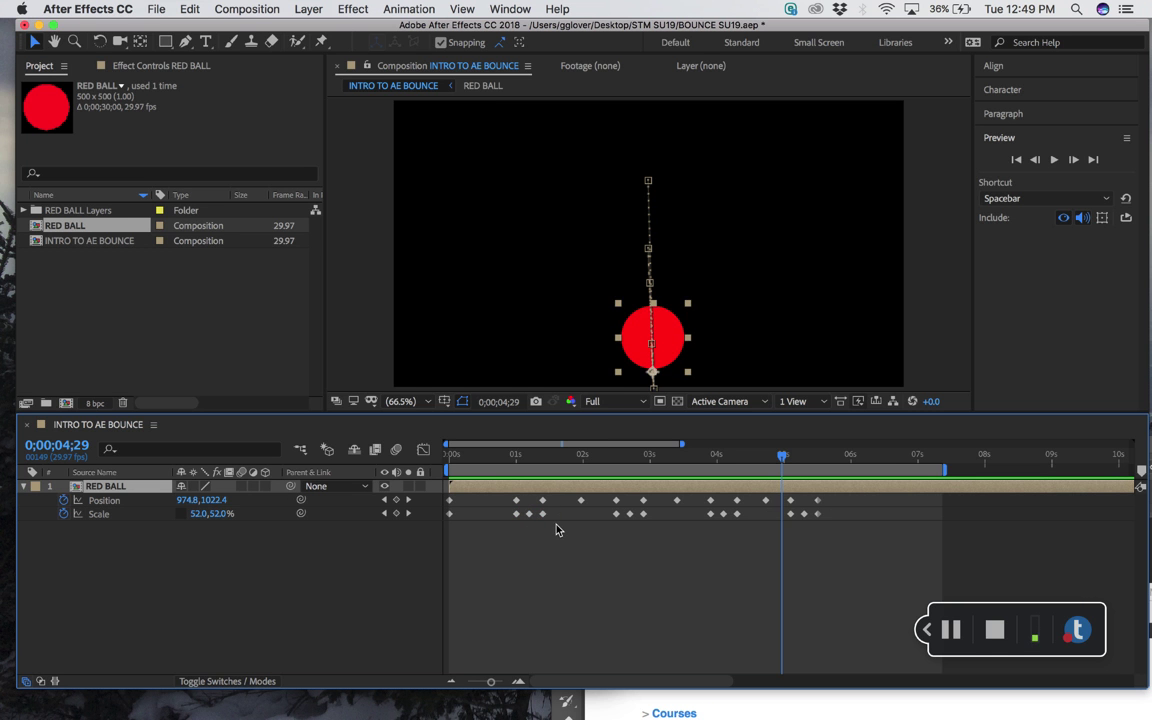
pyautogui.moveTo(558, 538); pyautogui.dragTo(513, 499)
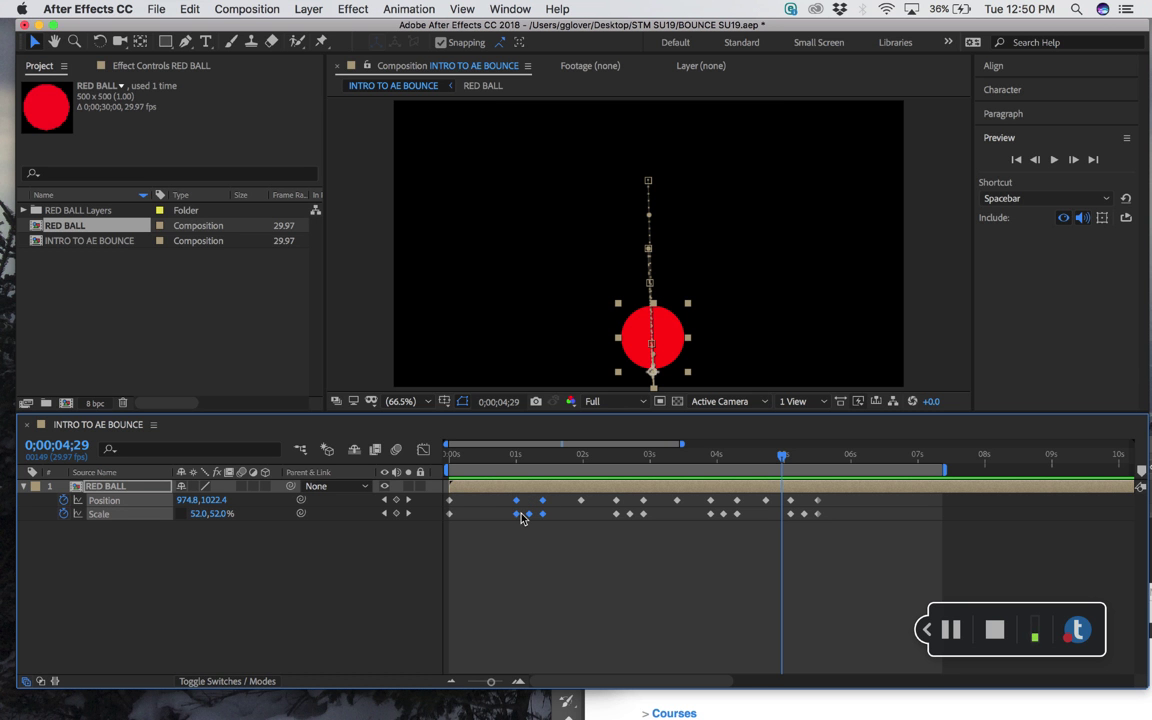
pyautogui.moveTo(547, 516); pyautogui.dragTo(540, 522)
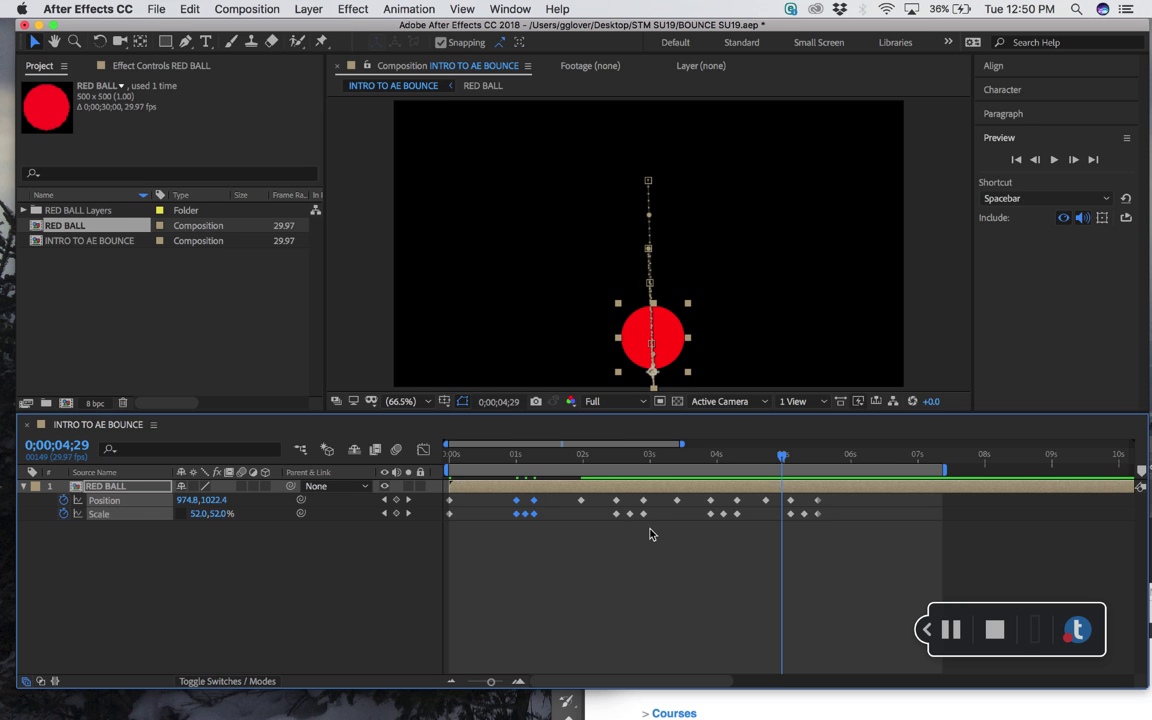
# Compress the Position and Scale keyframes of the second impact to end at about 0;00;02;23 and those of the third at about 0;00;04;04
pyautogui.click(655, 535)
pyautogui.moveTo(655, 535)
pyautogui.mouseDown()
pyautogui.moveTo(612, 496)
pyautogui.moveTo(641, 518)
pyautogui.mouseUp()
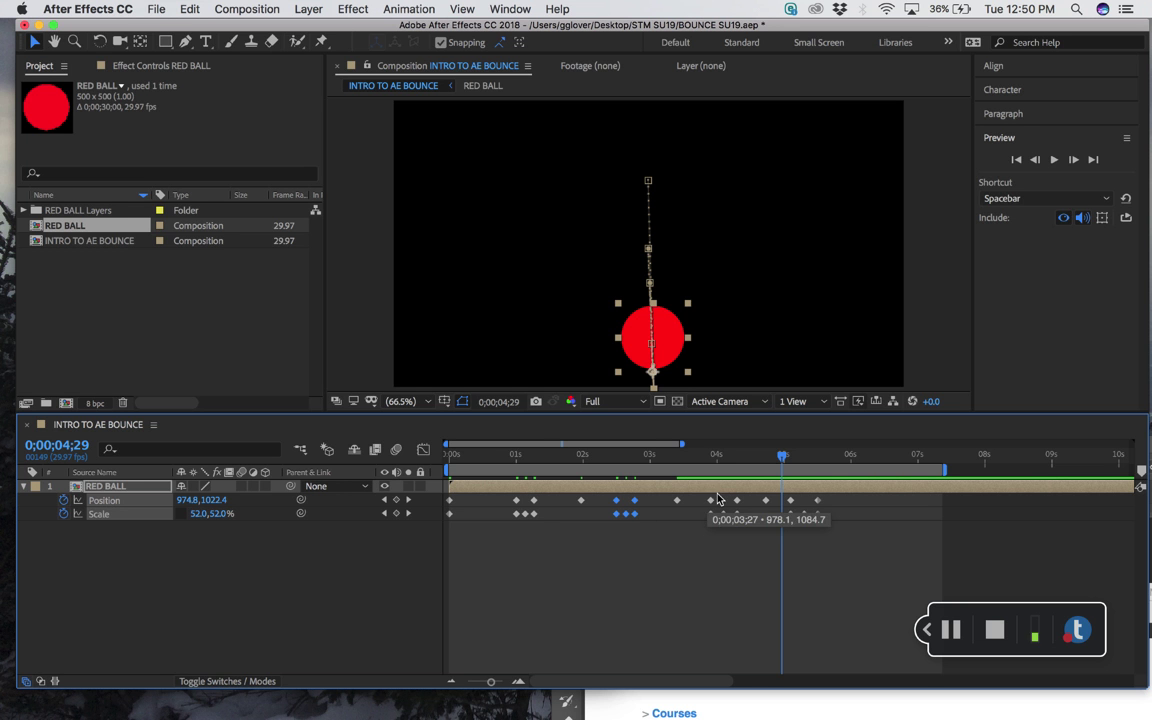
pyautogui.moveTo(706, 494); pyautogui.dragTo(733, 520)
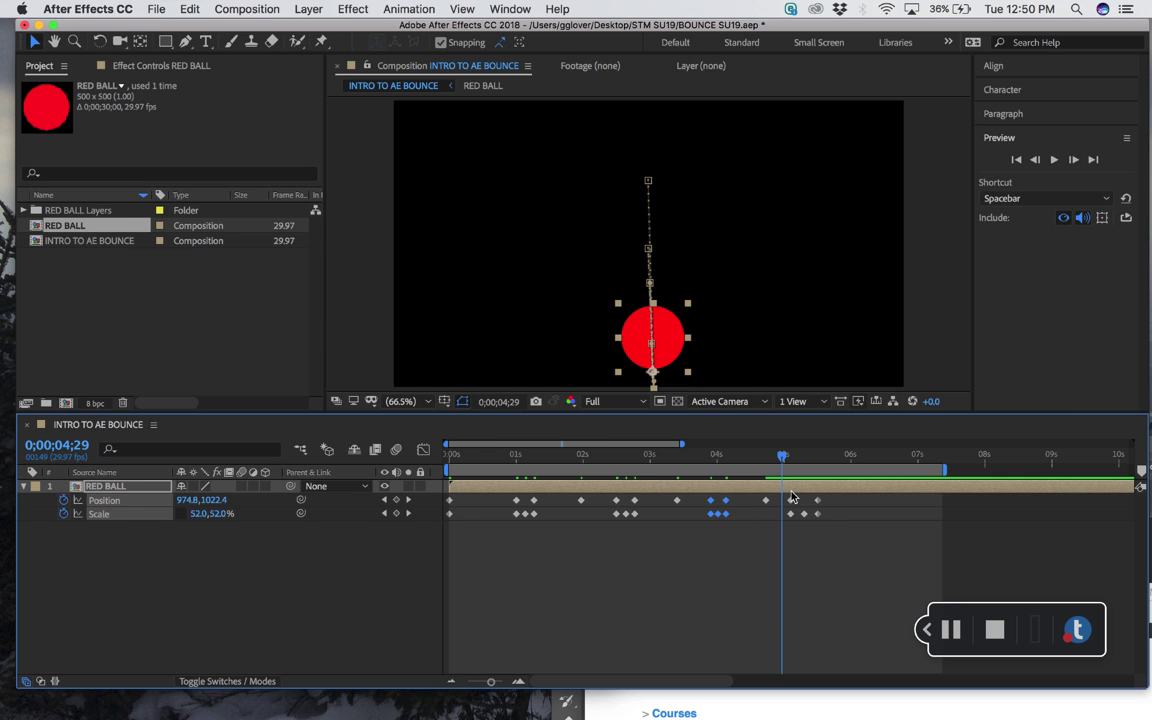
# Compress the fourth impact's Position and Scale keyframes proportionally so that they end at about 0;00;05;10
pyautogui.click(810, 509)
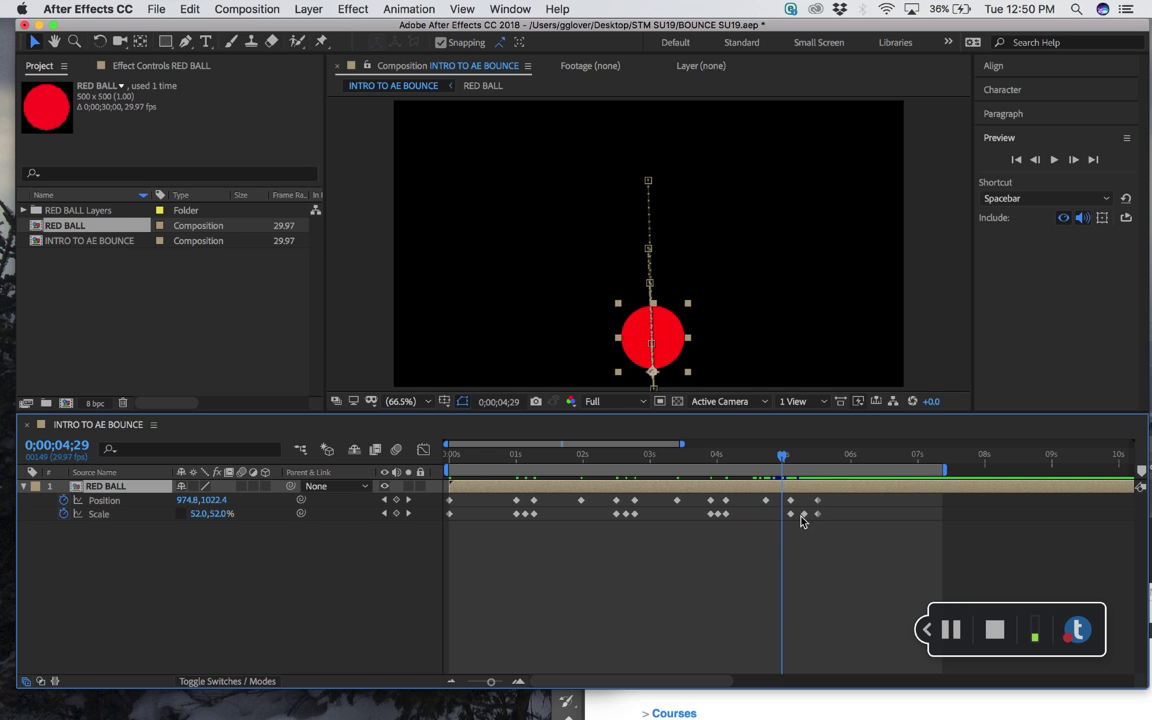
pyautogui.rightClick(789, 498)
pyautogui.click(790, 500)
pyautogui.click(790, 501)
pyautogui.moveTo(789, 497); pyautogui.dragTo(829, 532)
pyautogui.rightClick(804, 513)
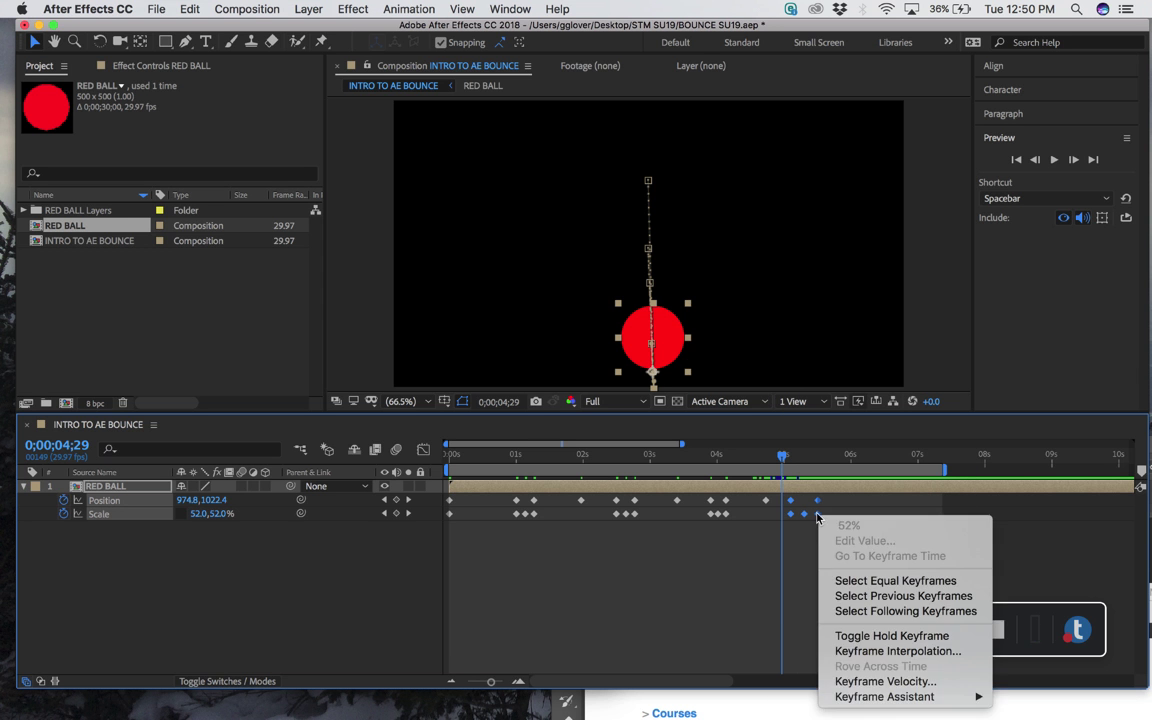
pyautogui.press('Escape')
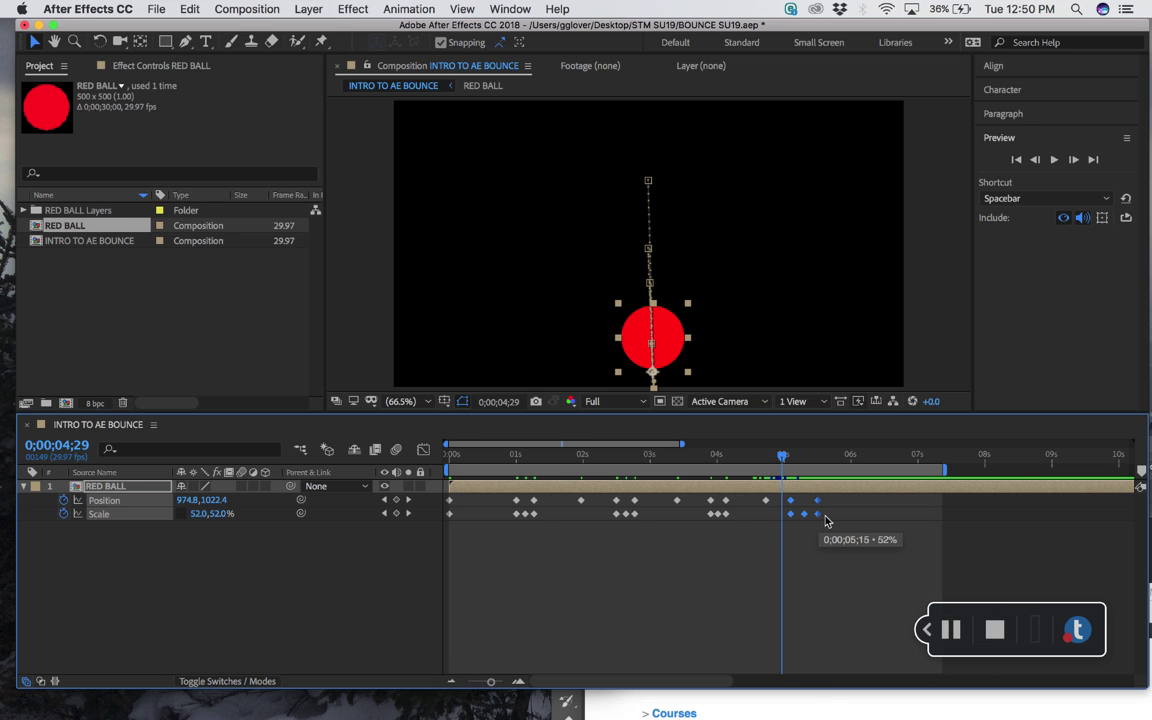
pyautogui.moveTo(827, 521); pyautogui.dragTo(820, 524)
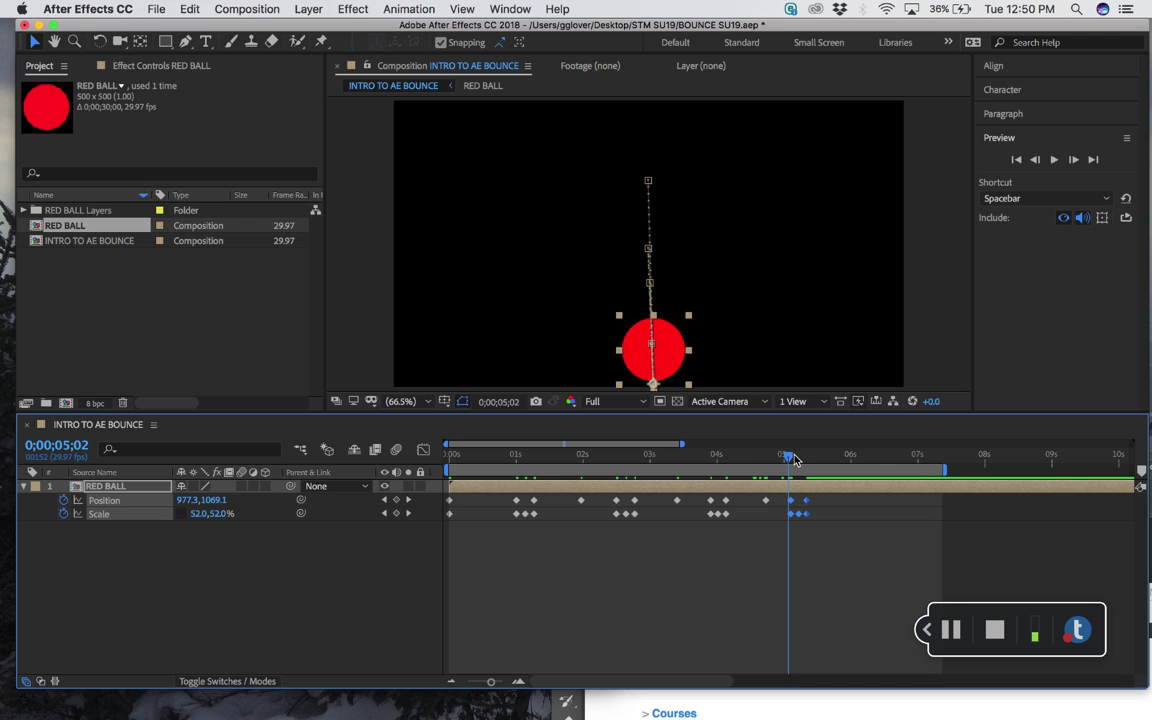
# Play the bounce from the beginning to review the shortened squash at each impact
pyautogui.moveTo(783, 467); pyautogui.dragTo(447, 460)
pyautogui.press('space')
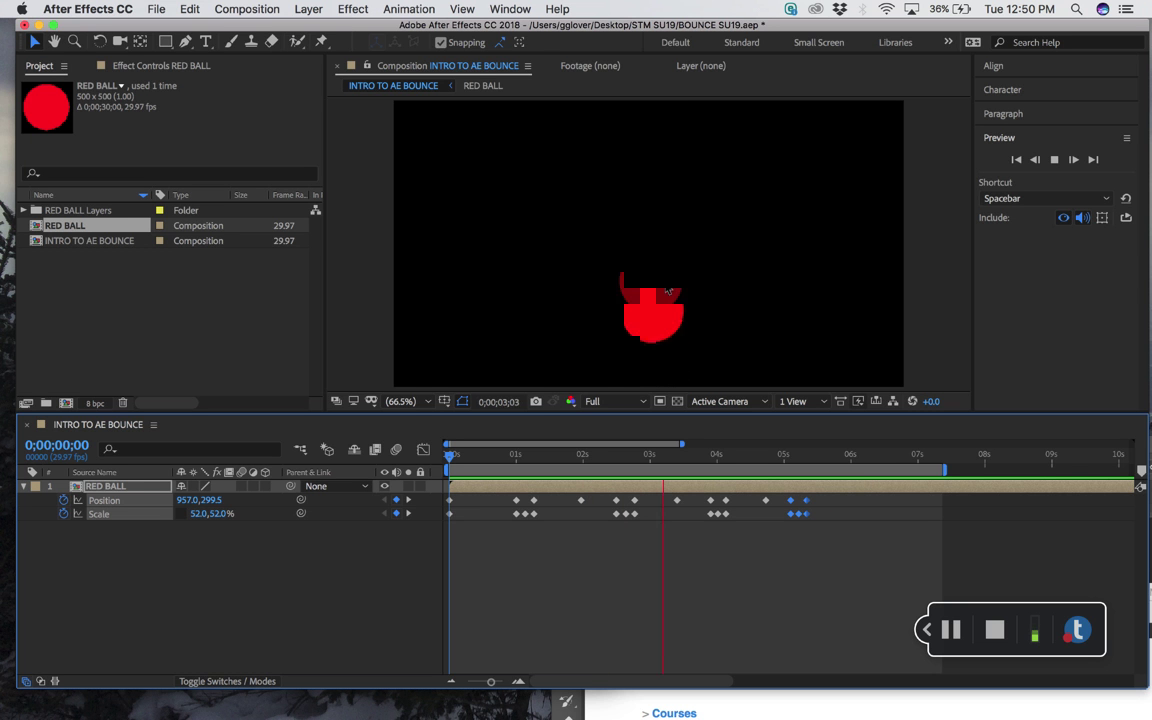
pyautogui.click(835, 458)
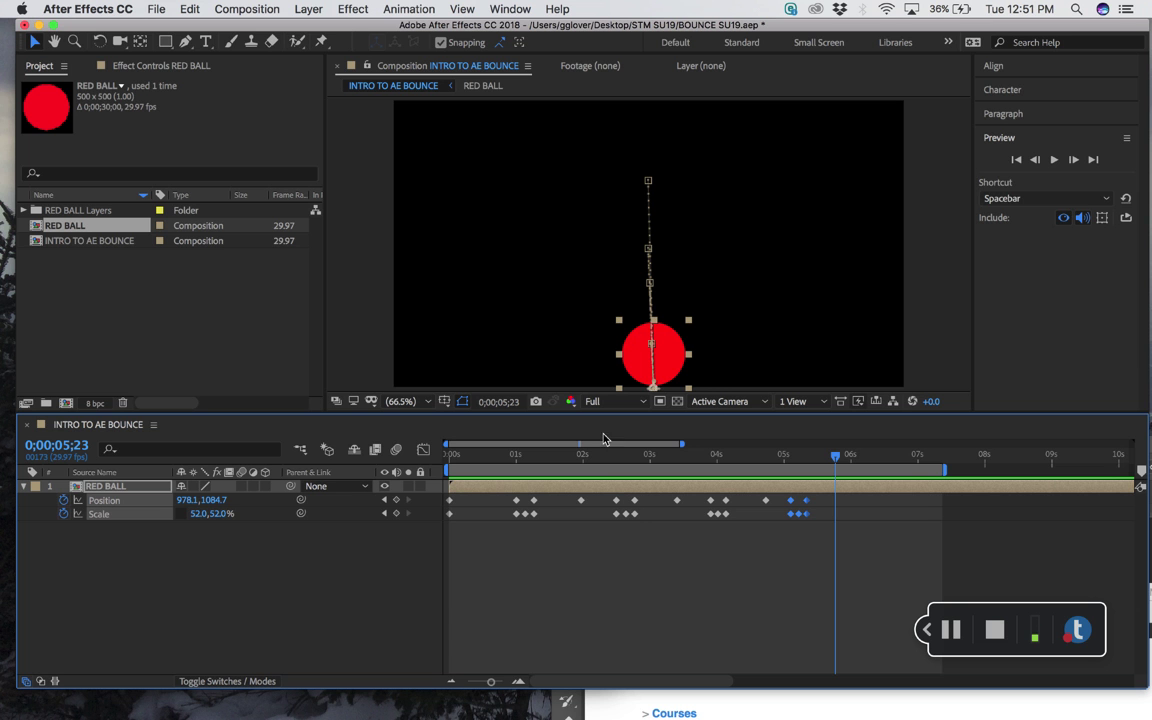
# Move the current time to the first rebound peak at 0;00;01;29 and apply Easy Ease to its Position keyframe
pyautogui.moveTo(582, 458); pyautogui.dragTo(598, 486)
pyautogui.click(582, 500)
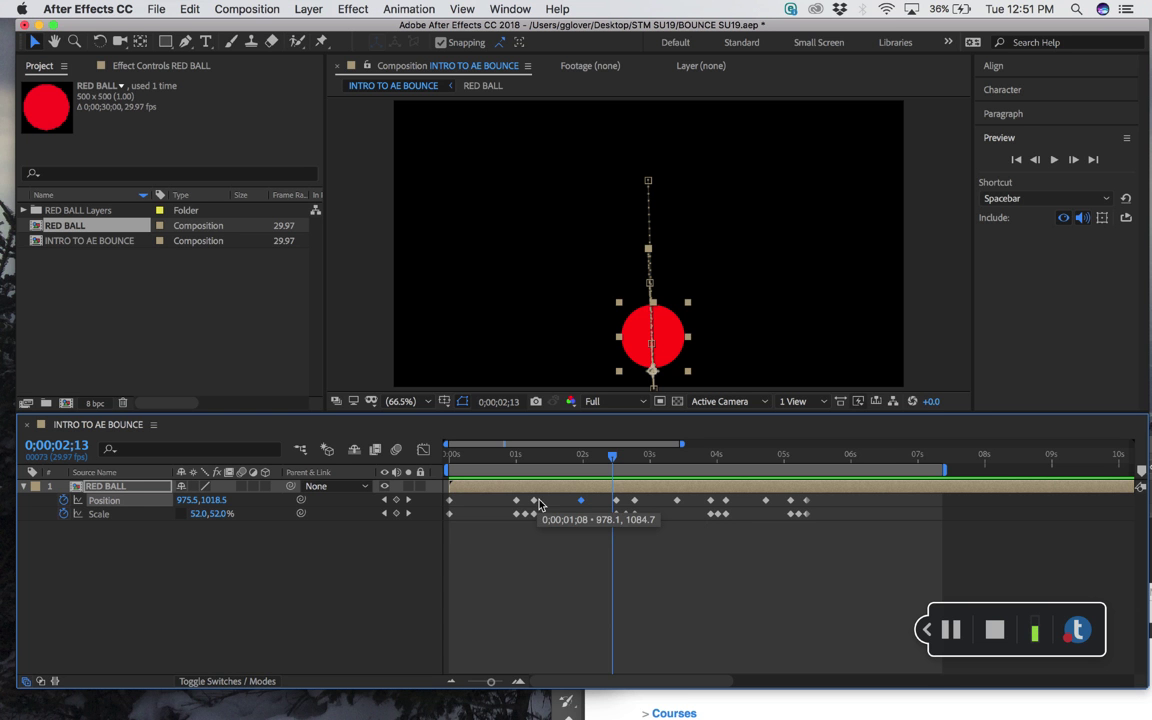
pyautogui.click(593, 502)
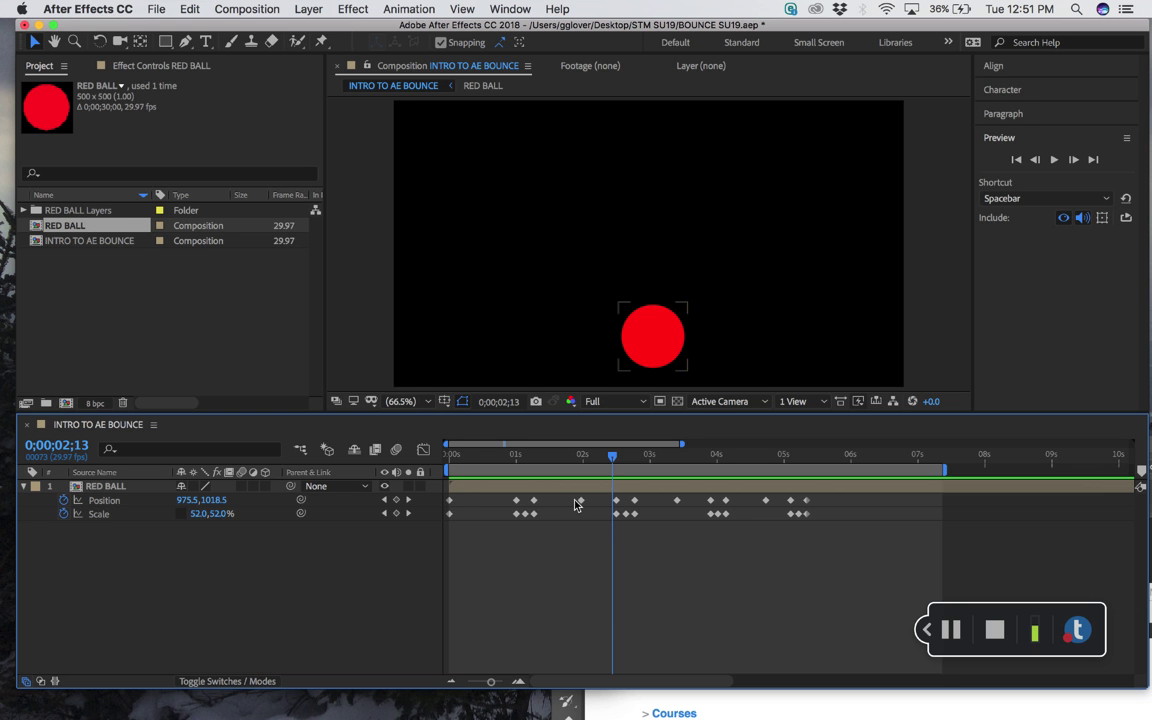
pyautogui.click(581, 500)
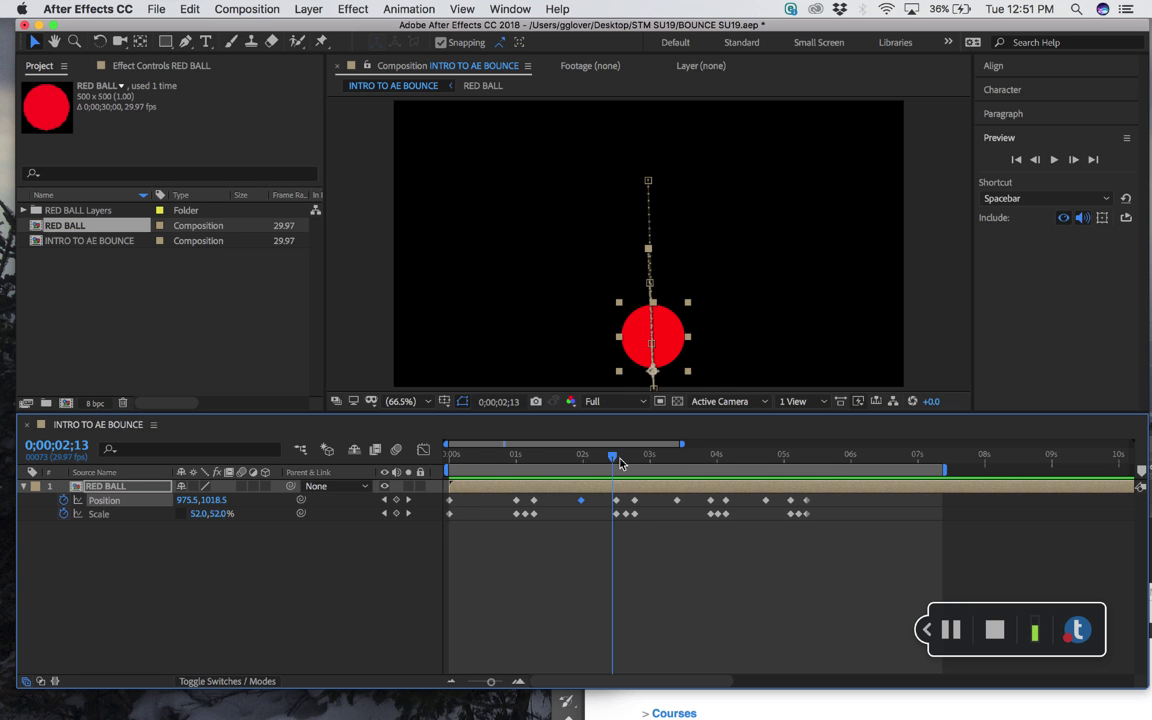
pyautogui.moveTo(618, 465); pyautogui.dragTo(586, 501)
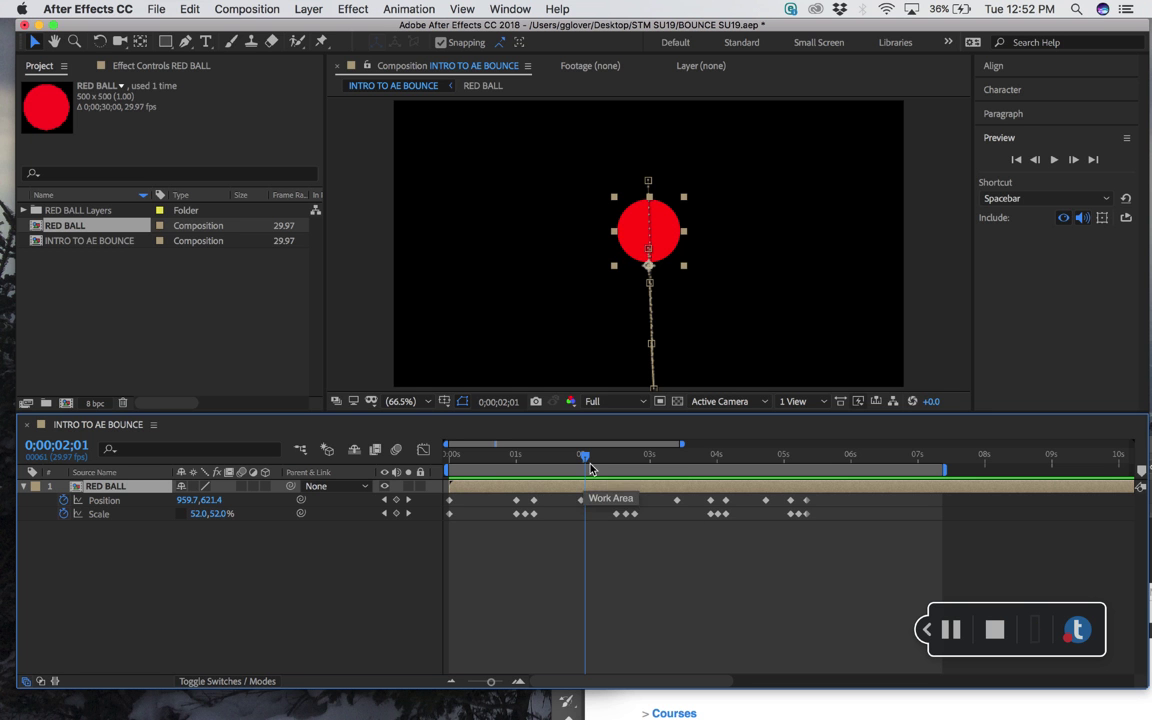
pyautogui.press('j')
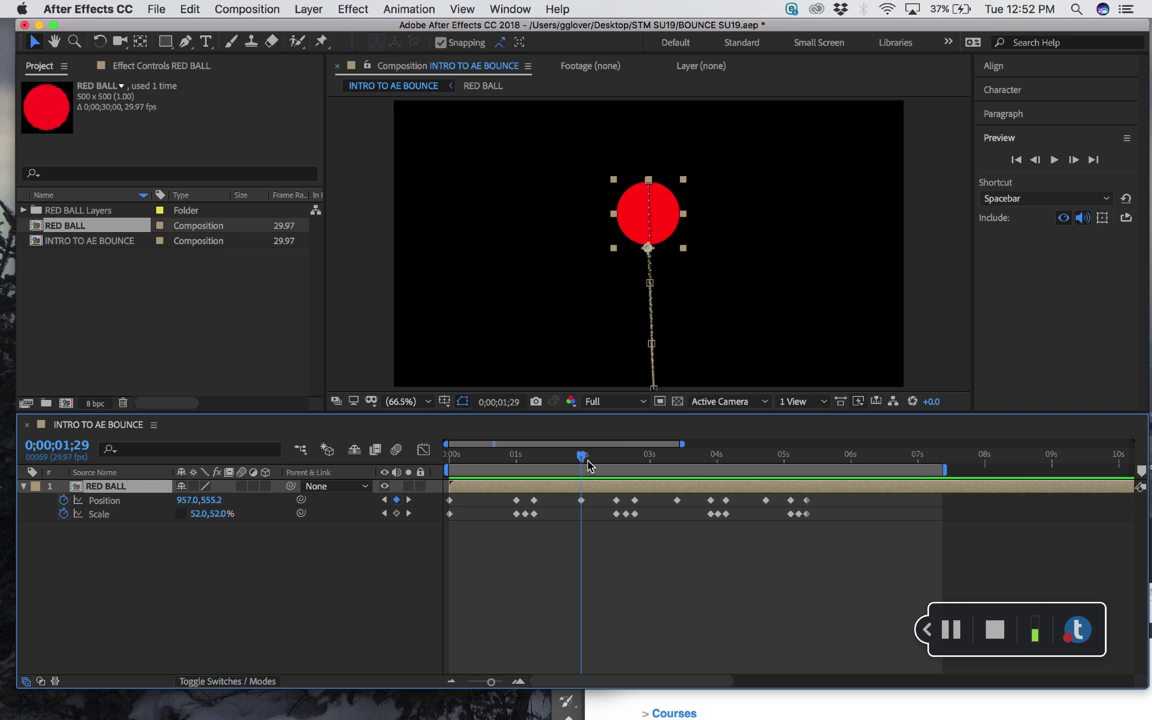
pyautogui.click(614, 566)
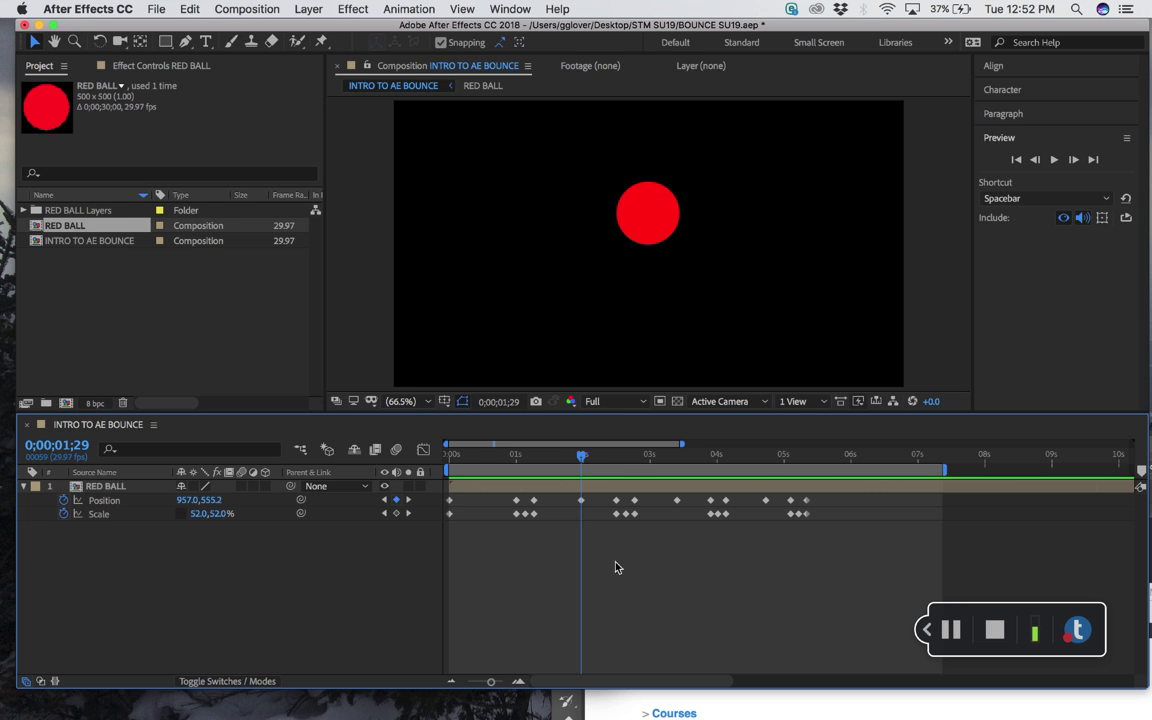
pyautogui.click(583, 500)
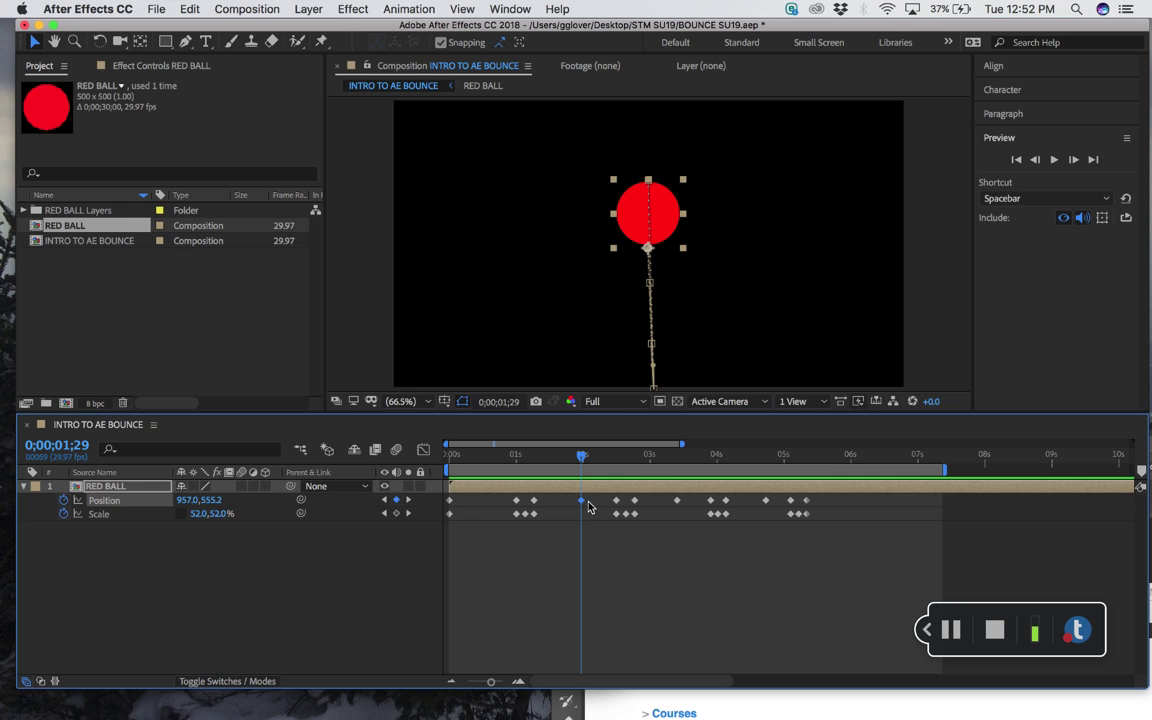
pyautogui.click(424, 9)
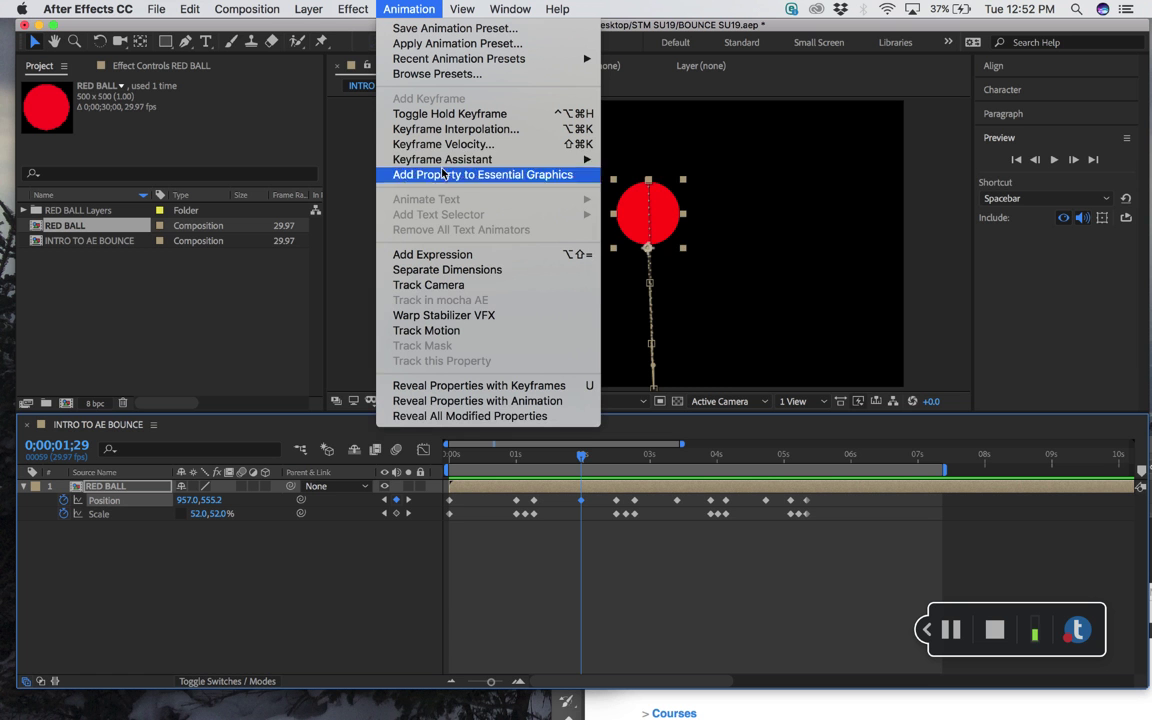
pyautogui.moveTo(440, 159)
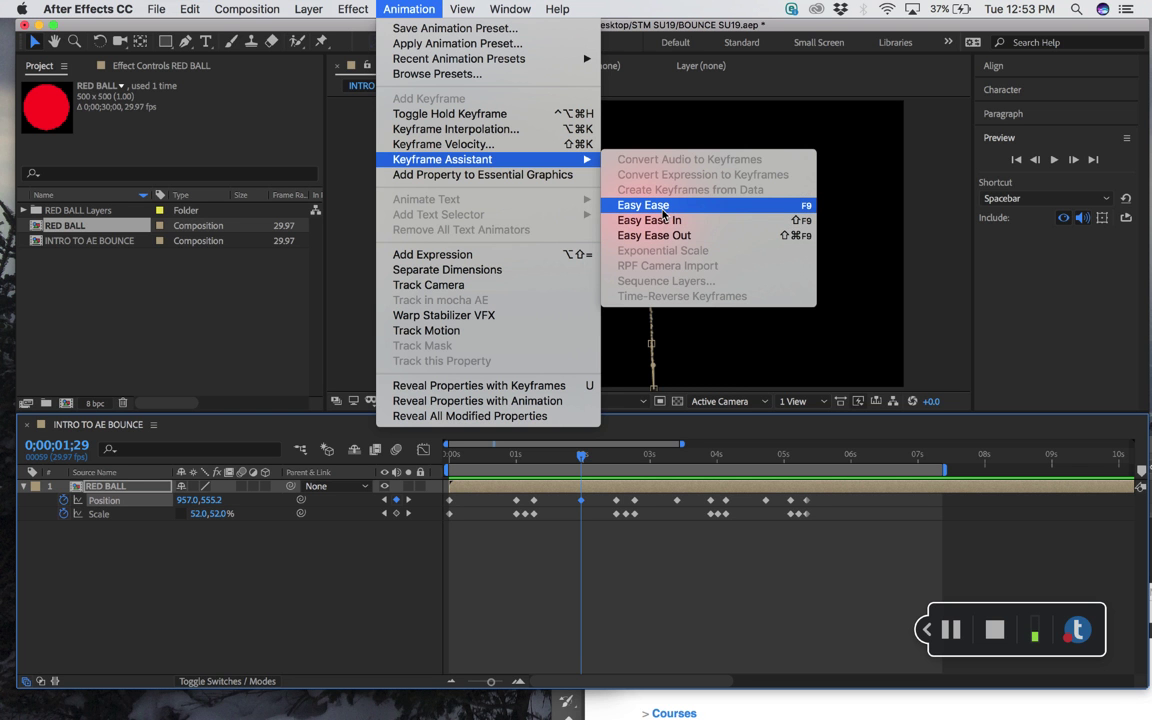
pyautogui.click(662, 213)
pyautogui.click(671, 207)
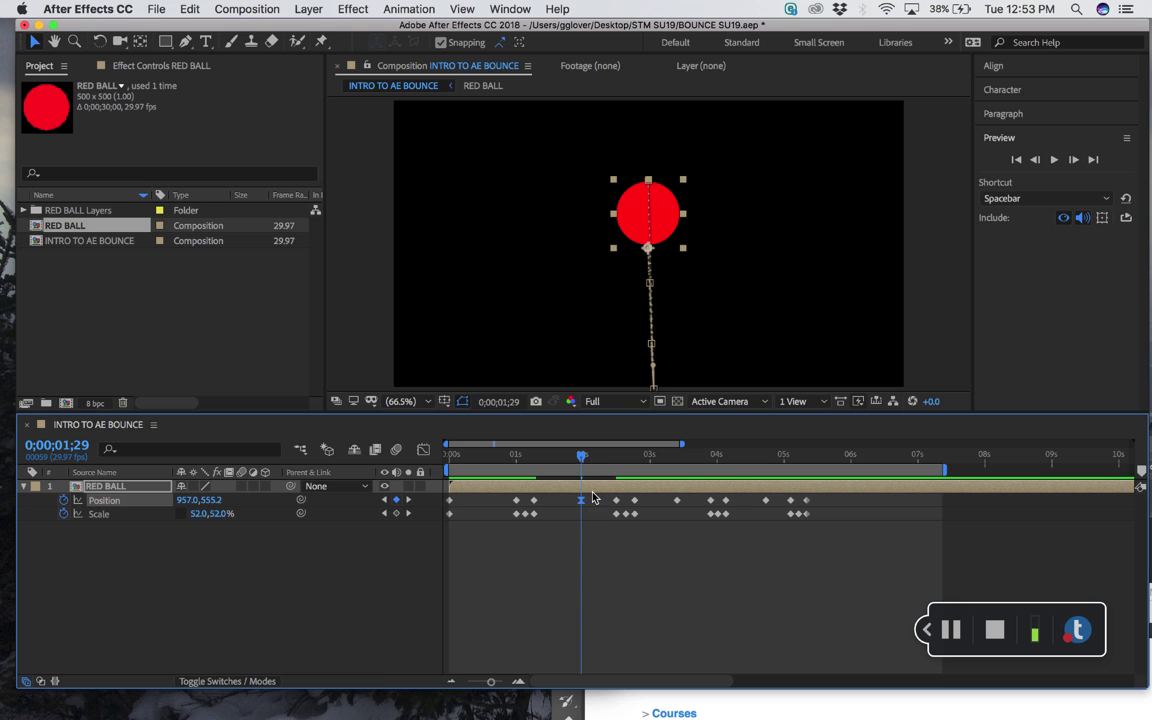
# Play the animation from the start to review the eased motion at the first rebound peak
pyautogui.moveTo(589, 457); pyautogui.dragTo(516, 465)
pyautogui.press('Home')
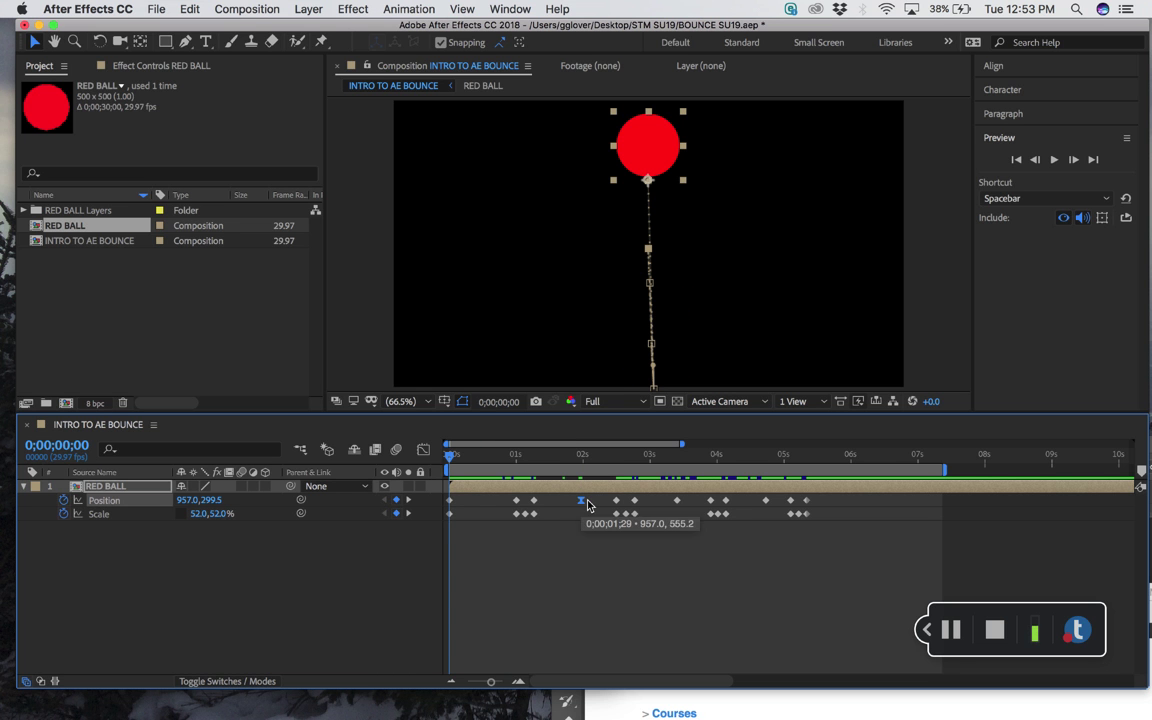
pyautogui.press('space')
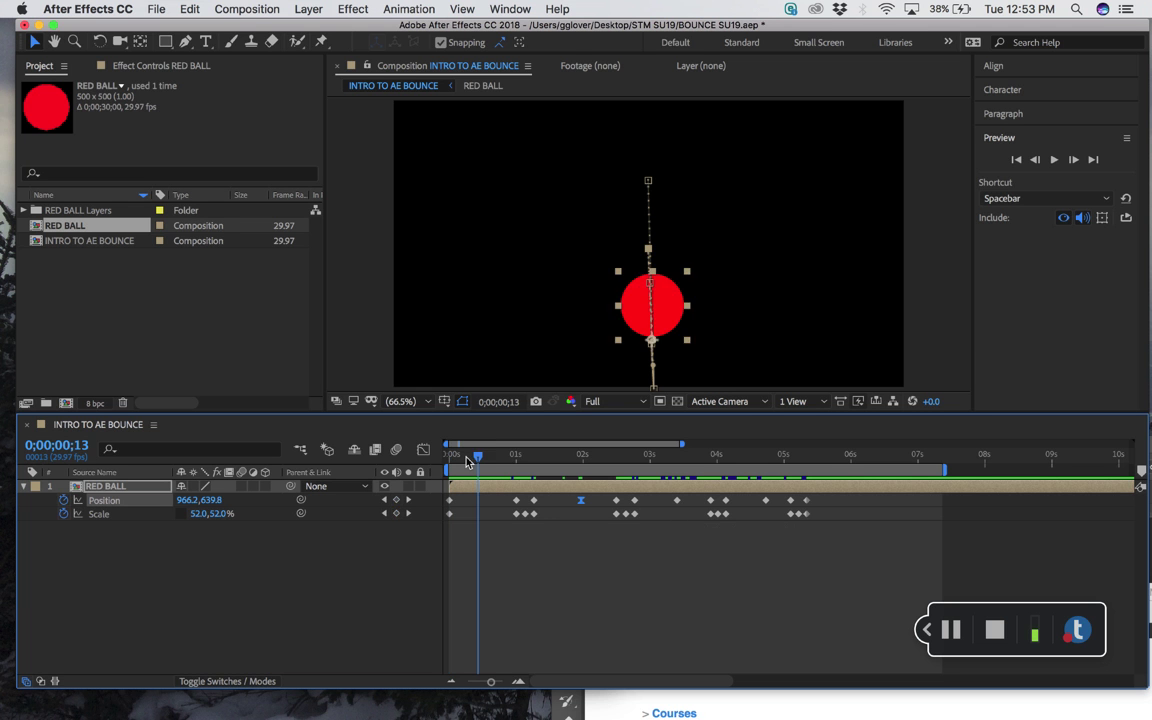
pyautogui.press('space')
pyautogui.press('space')
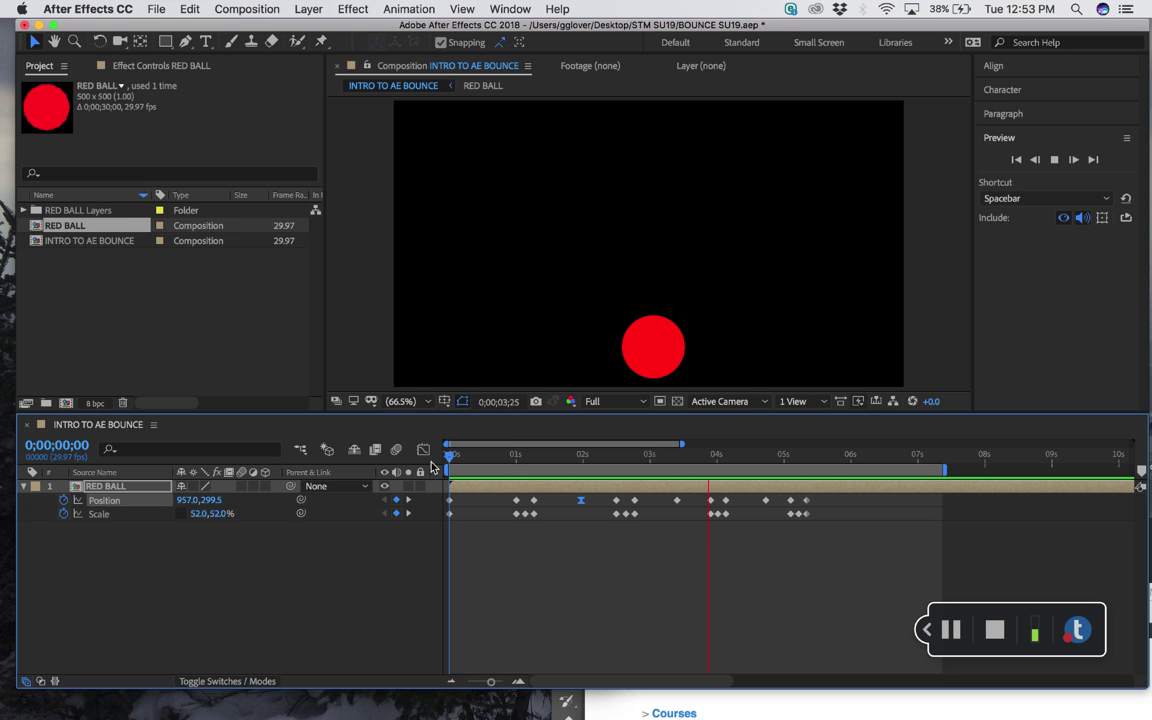
pyautogui.press('space')
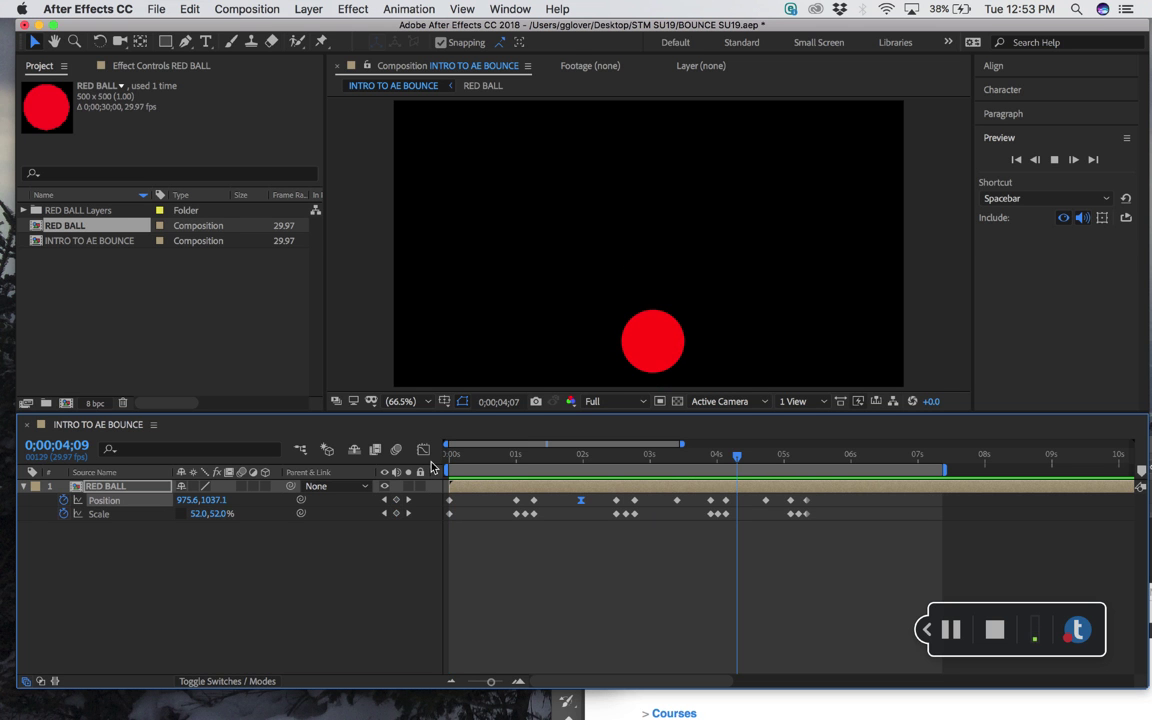
pyautogui.click(449, 465)
pyautogui.press('space')
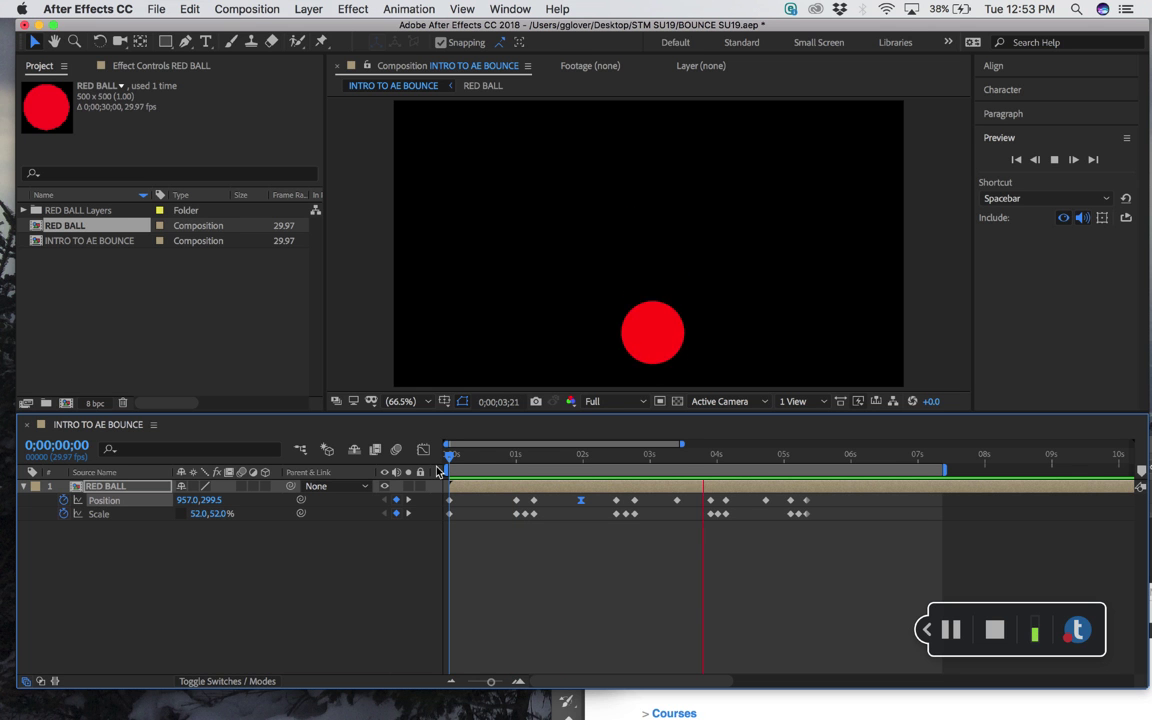
pyautogui.press('space')
# Apply Easy Ease to the Position keyframe at the second rebound peak, between 3 and 4 seconds
pyautogui.click(677, 500)
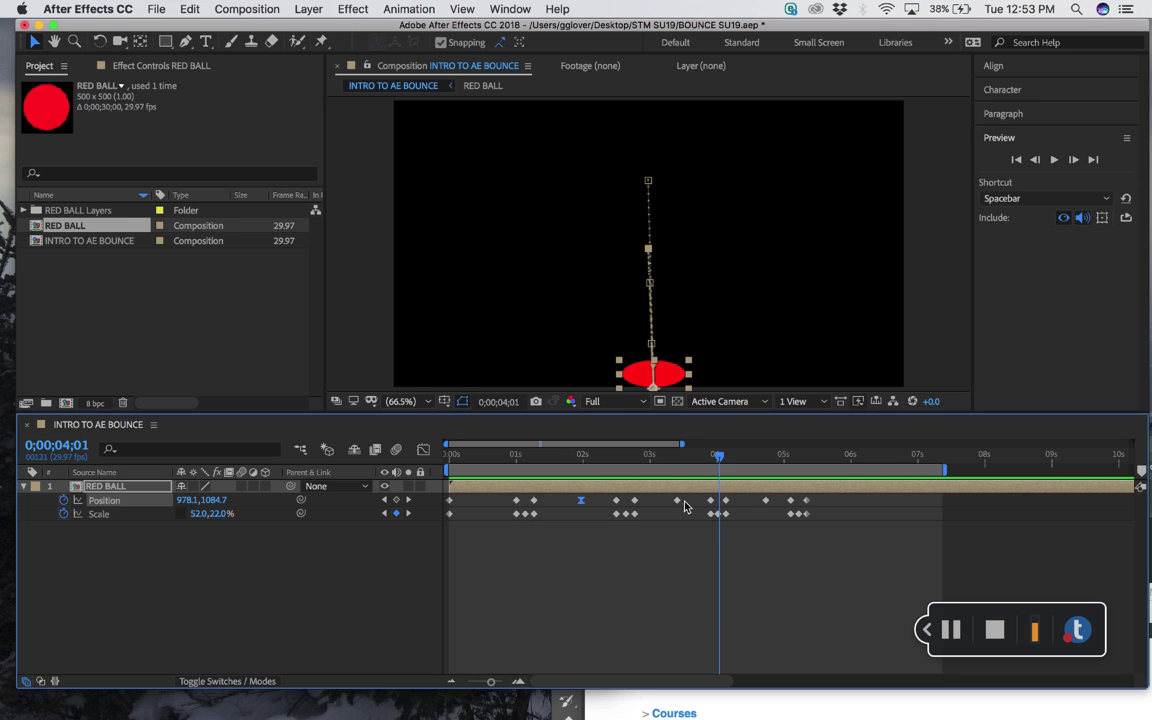
pyautogui.click(408, 10)
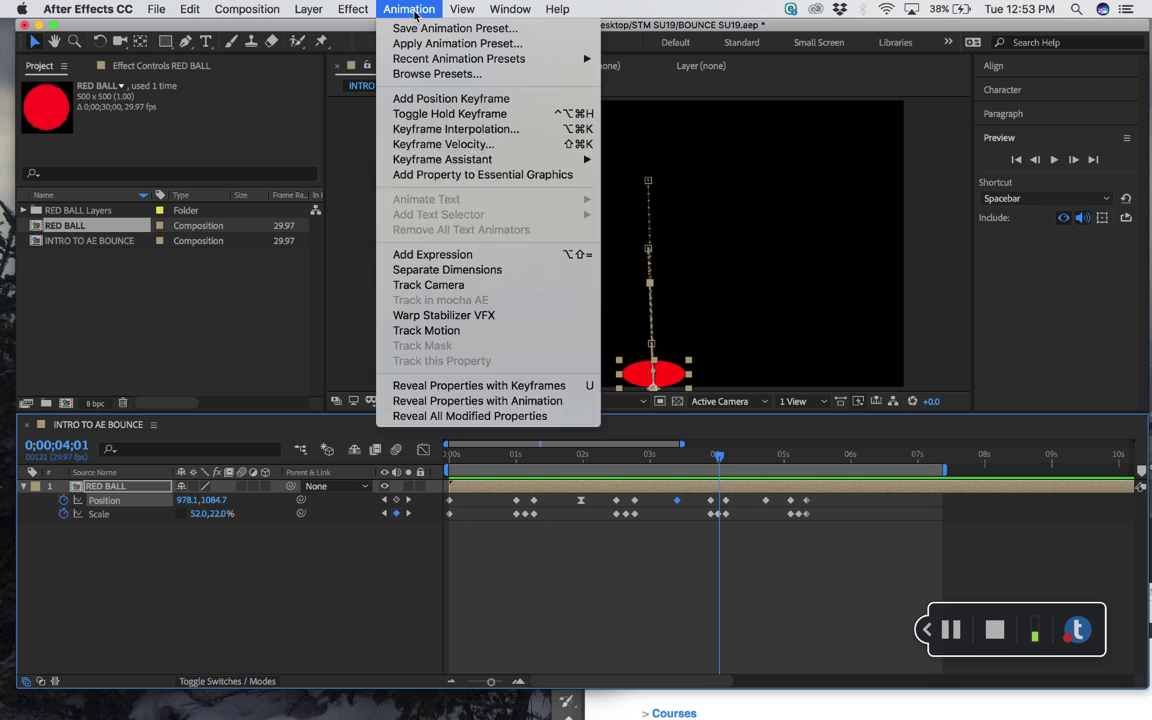
pyautogui.moveTo(450, 160)
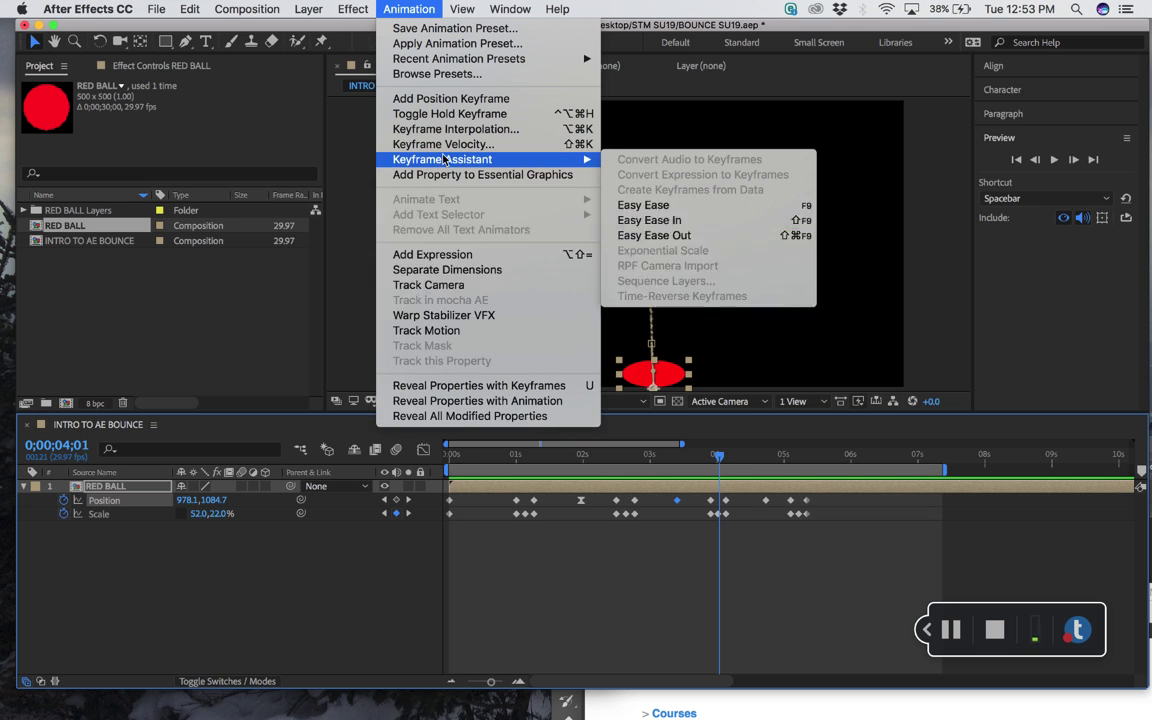
pyautogui.click(658, 209)
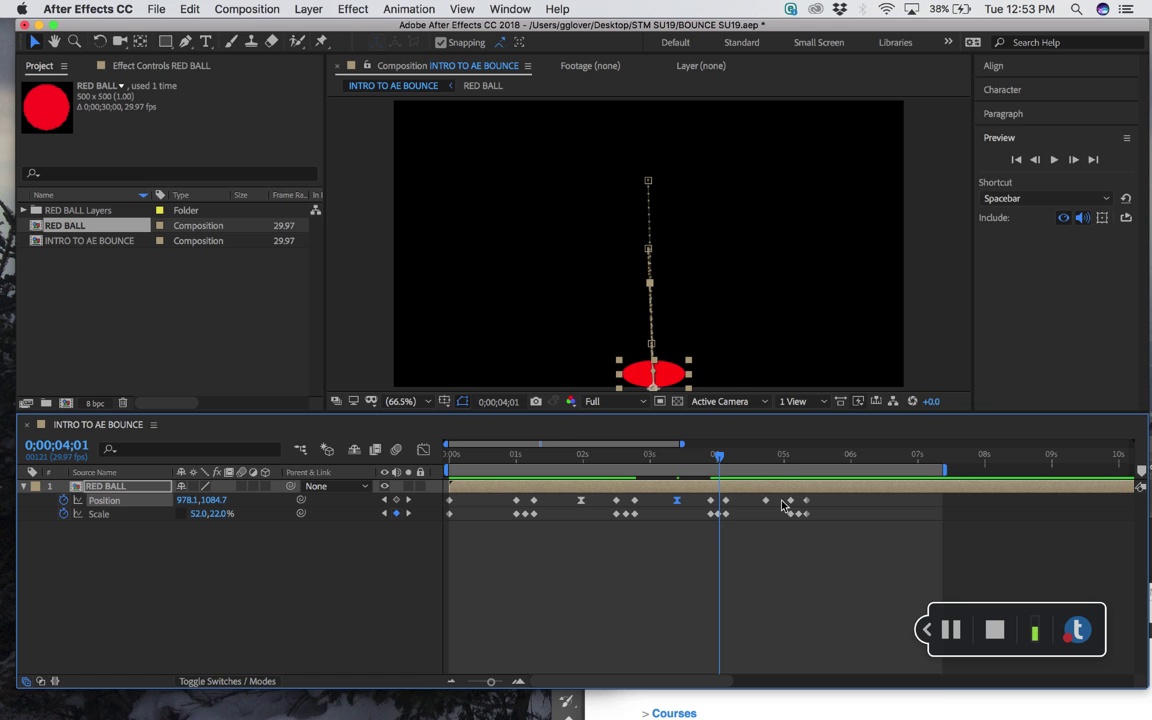
# Apply Easy Ease to the Position keyframe at the third rebound peak, just before 5 seconds
pyautogui.click(766, 500)
pyautogui.rightClick(772, 503)
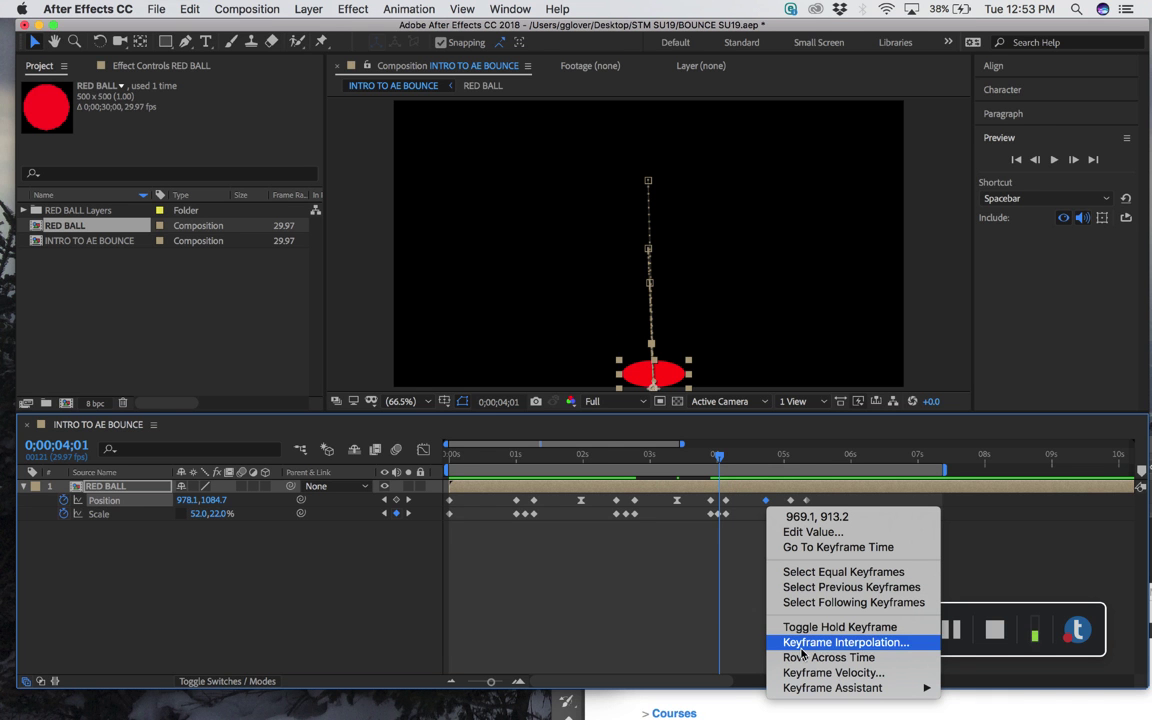
pyautogui.moveTo(825, 690)
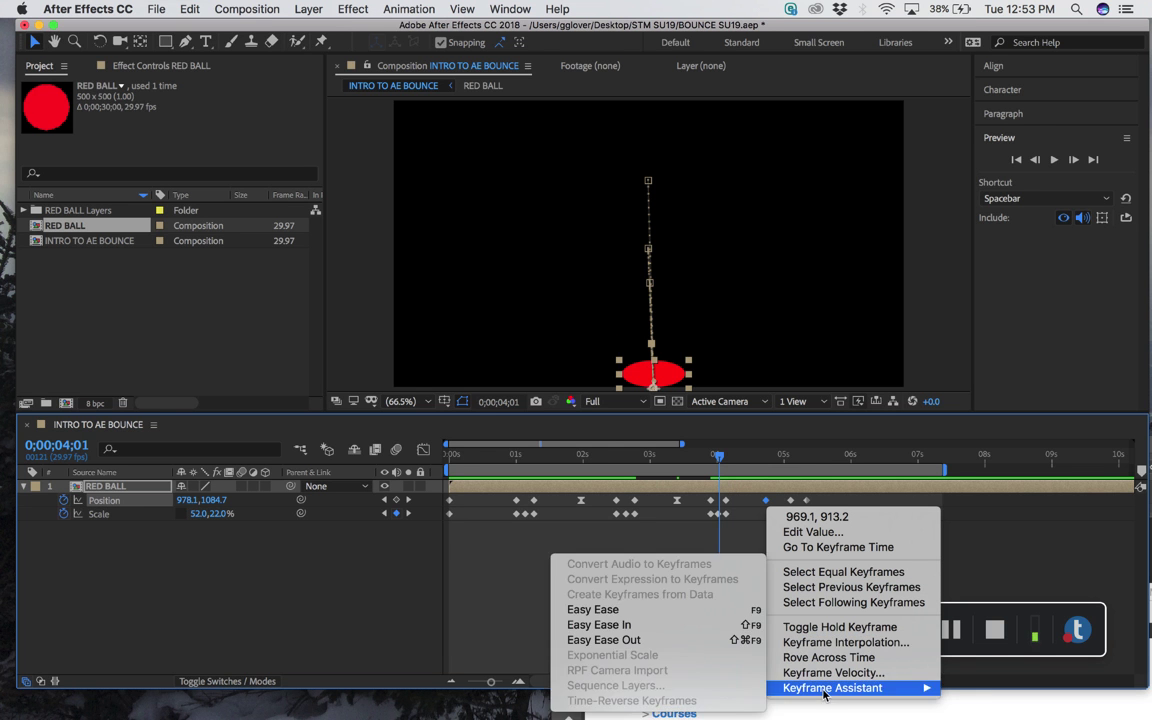
pyautogui.click(691, 616)
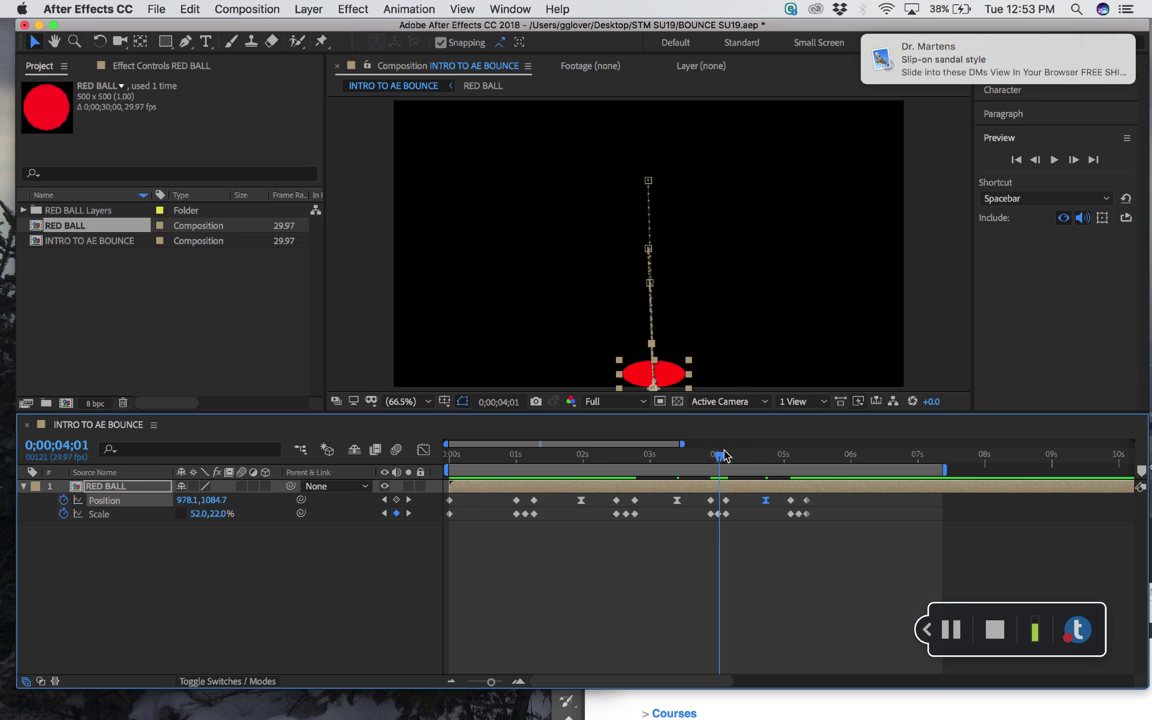
# Play the whole bounce to review the easing at all three rebound peaks
pyautogui.press('space')
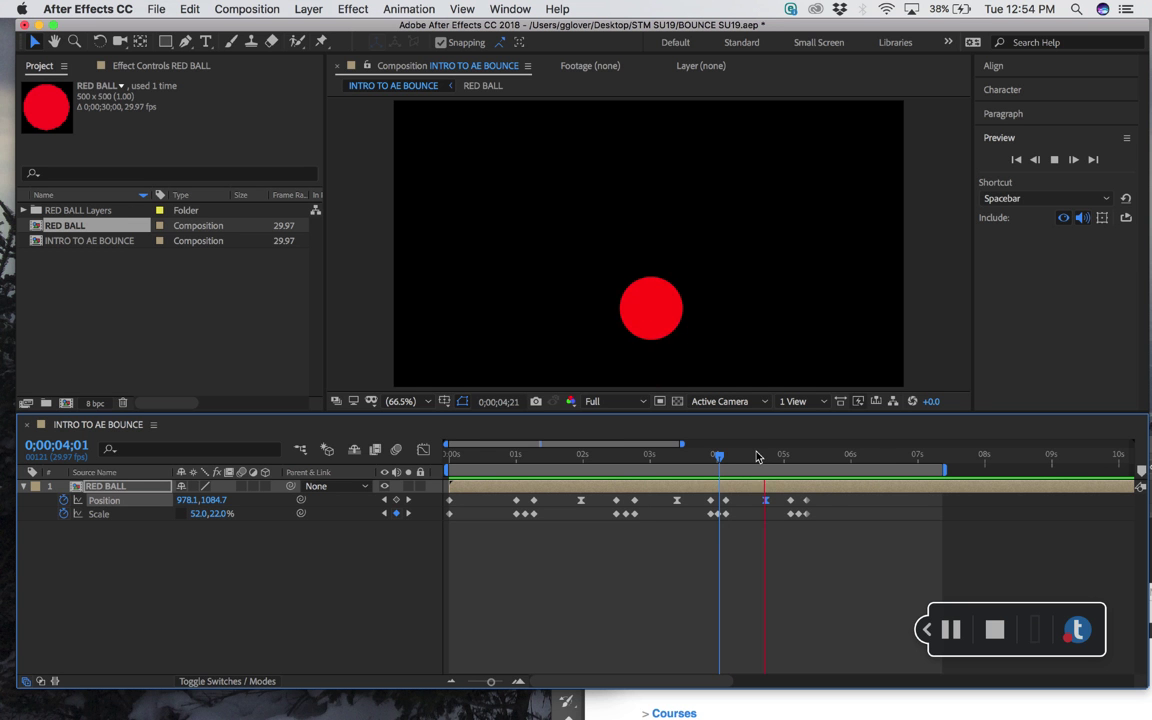
pyautogui.press('space')
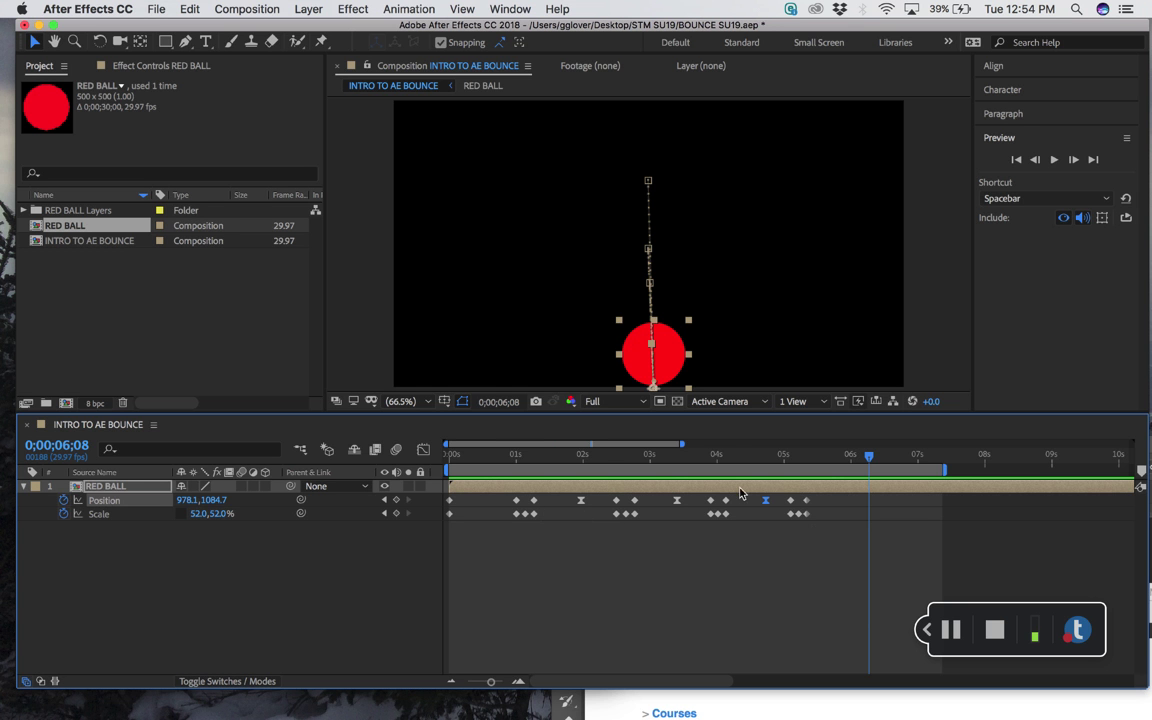
pyautogui.moveTo(731, 463); pyautogui.dragTo(447, 460)
pyautogui.press('space')
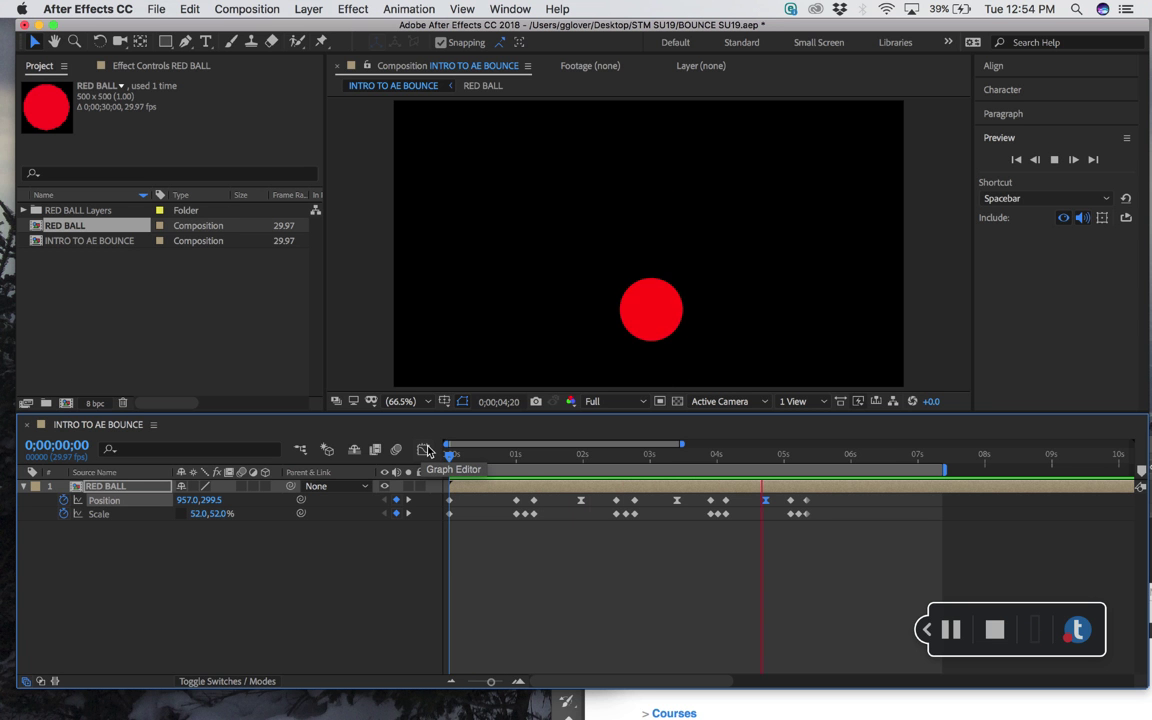
pyautogui.press('space')
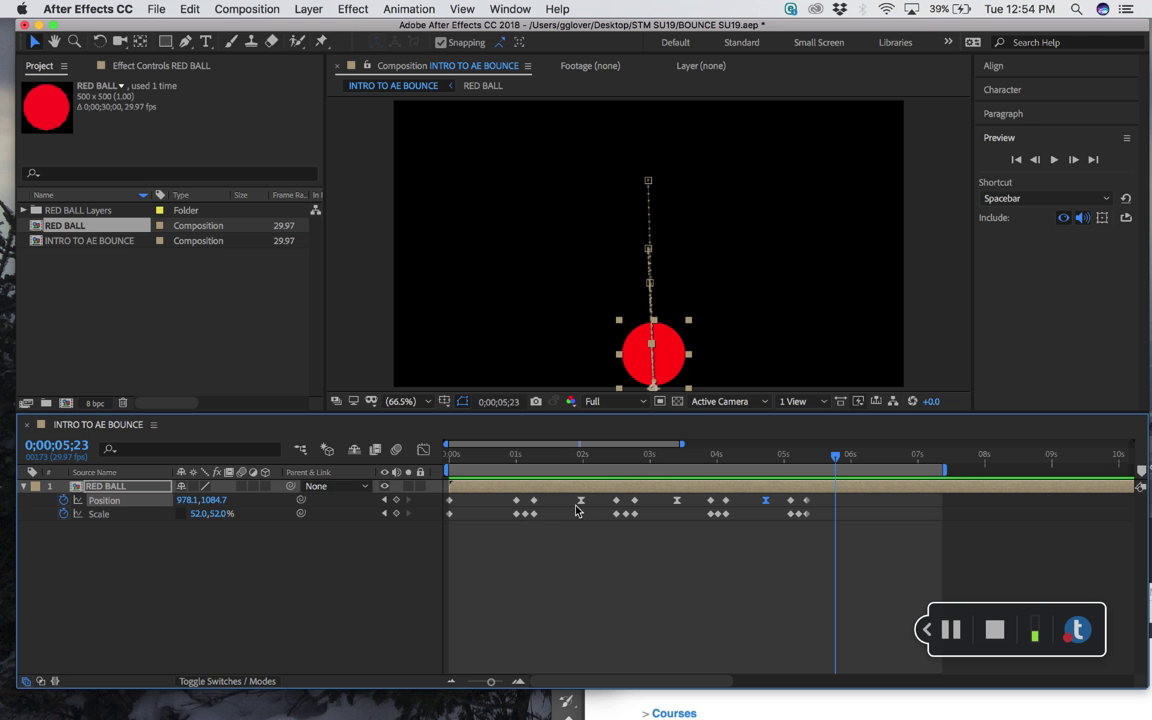
pyautogui.moveTo(588, 505)
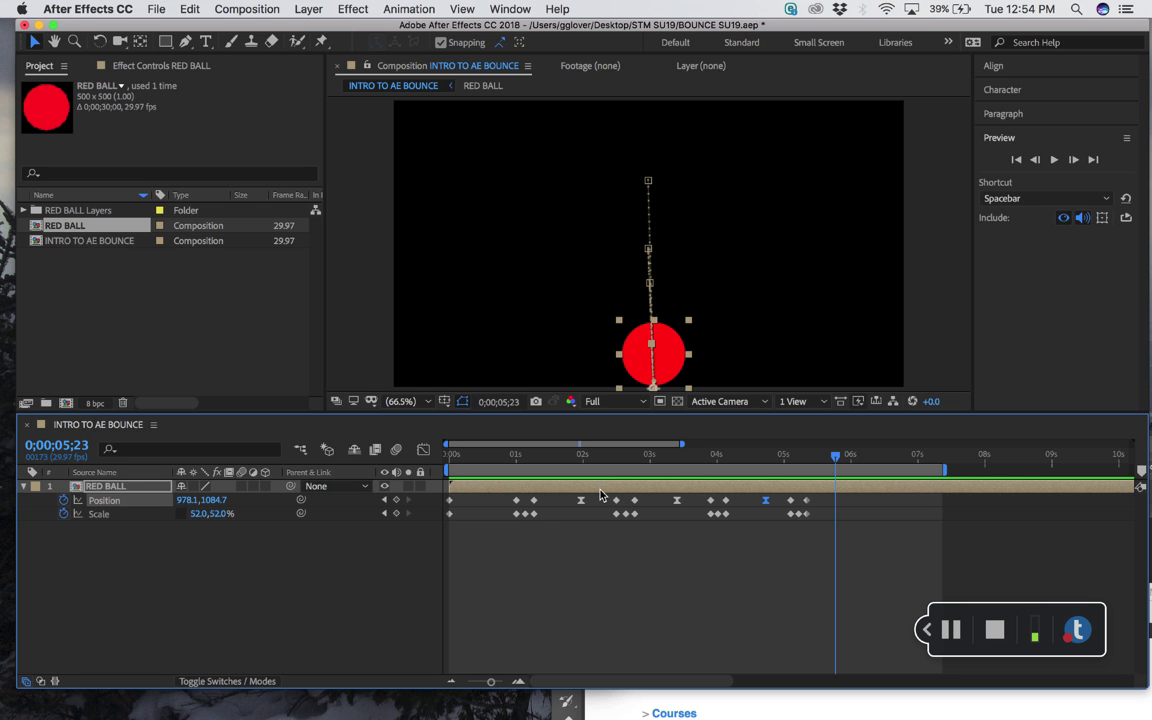